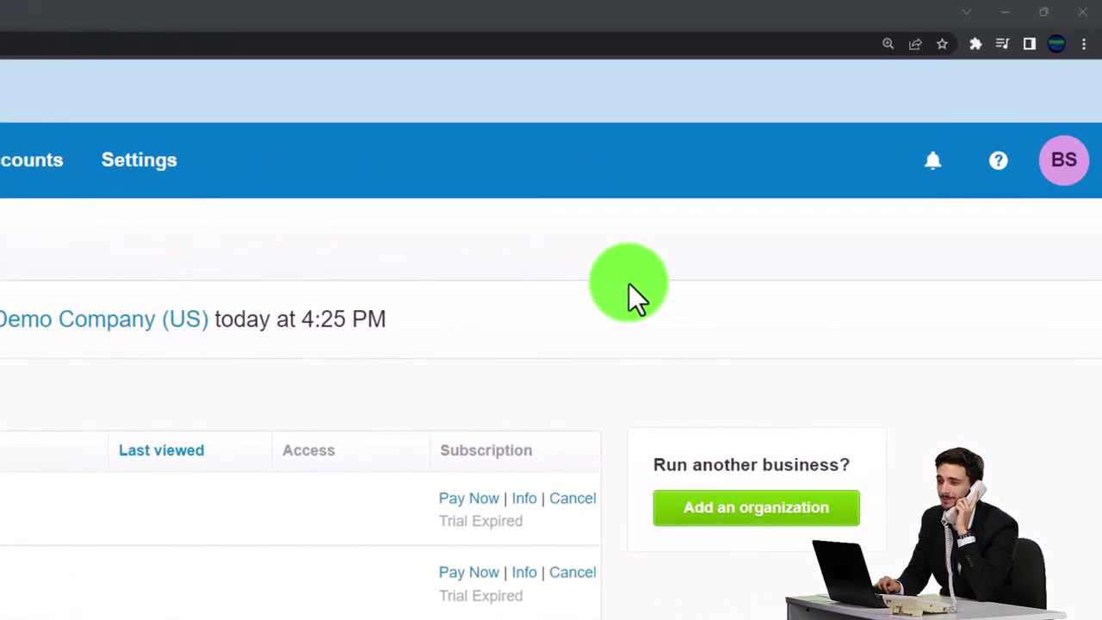
# Reset the Demo Company (US) and hide the Get to know Xero banner on its dashboard
pyautogui.hotkey('ctrl', '+')
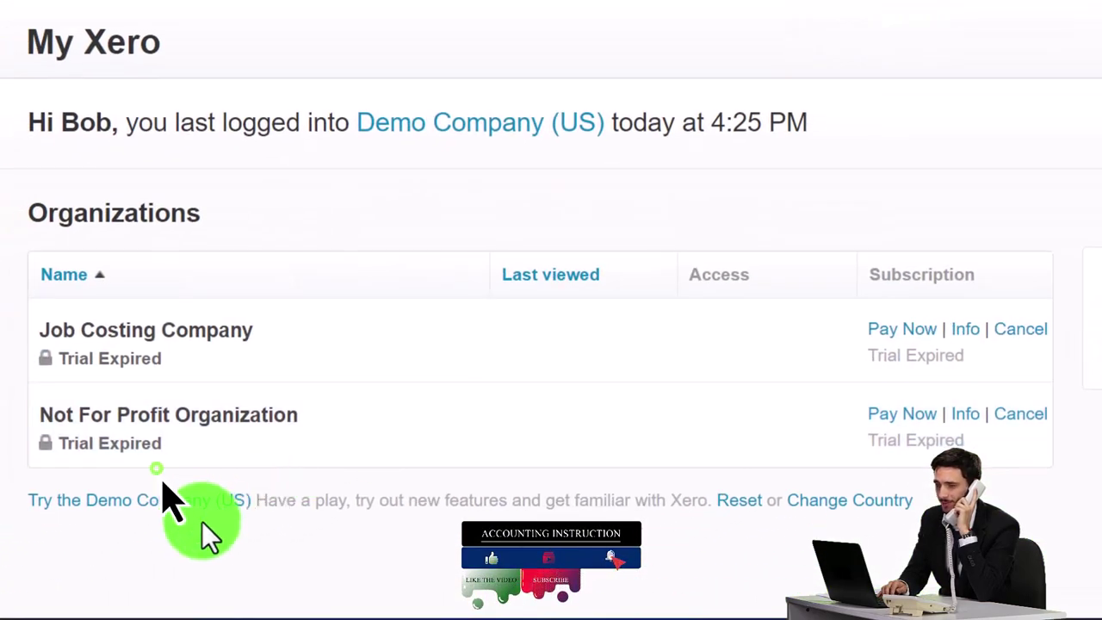
pyautogui.click(738, 501)
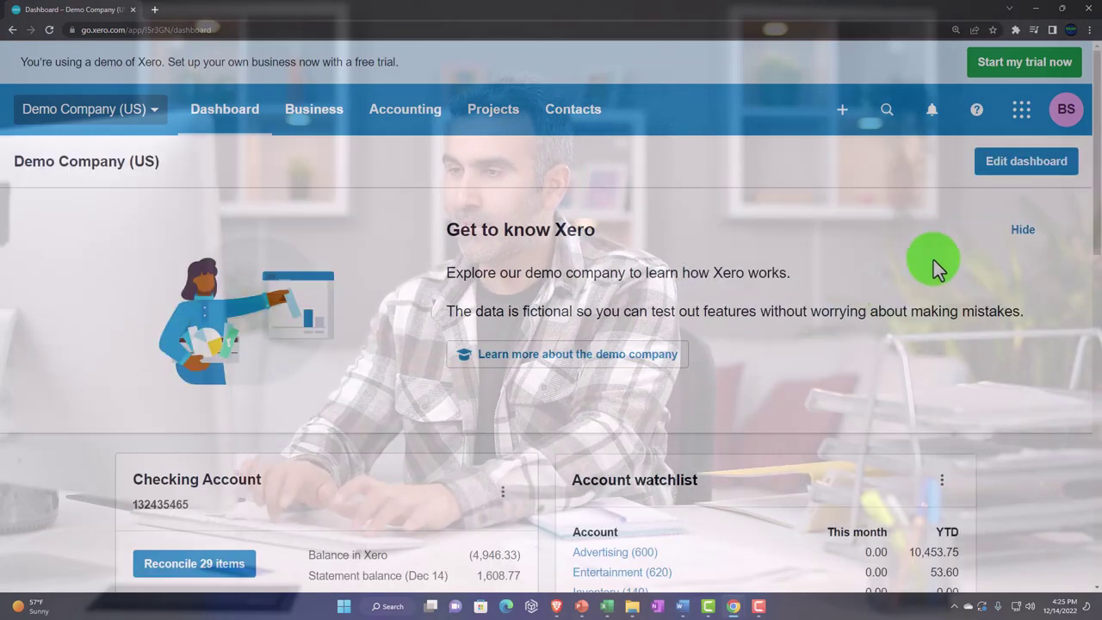
pyautogui.click(1020, 233)
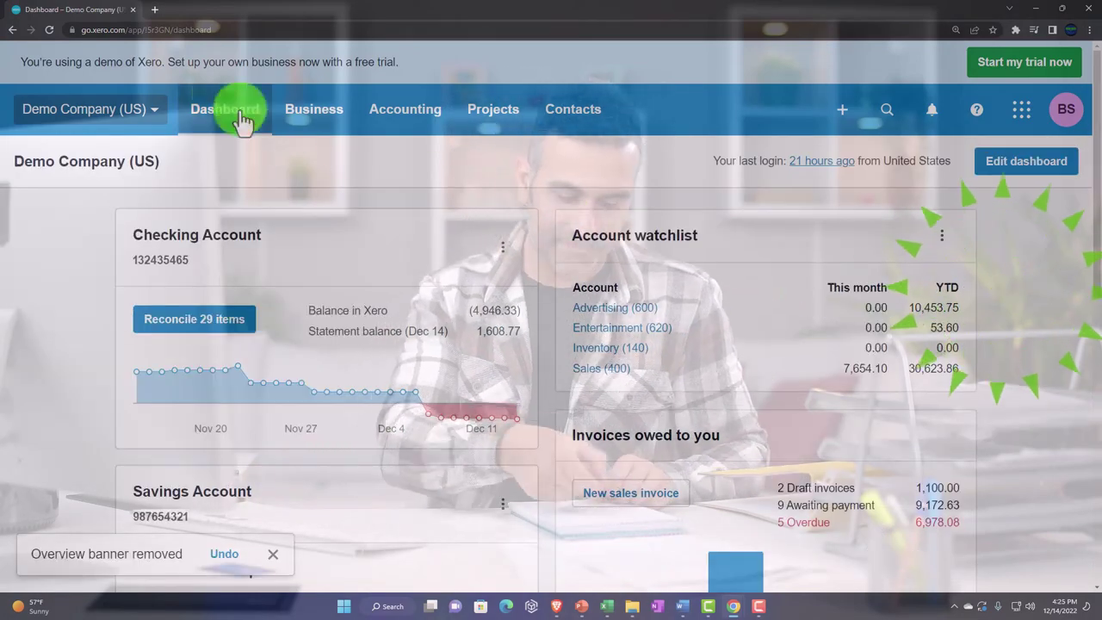
# Duplicate the Demo Company dashboard browser tab twice to have three tabs open
pyautogui.rightClick(102, 16)
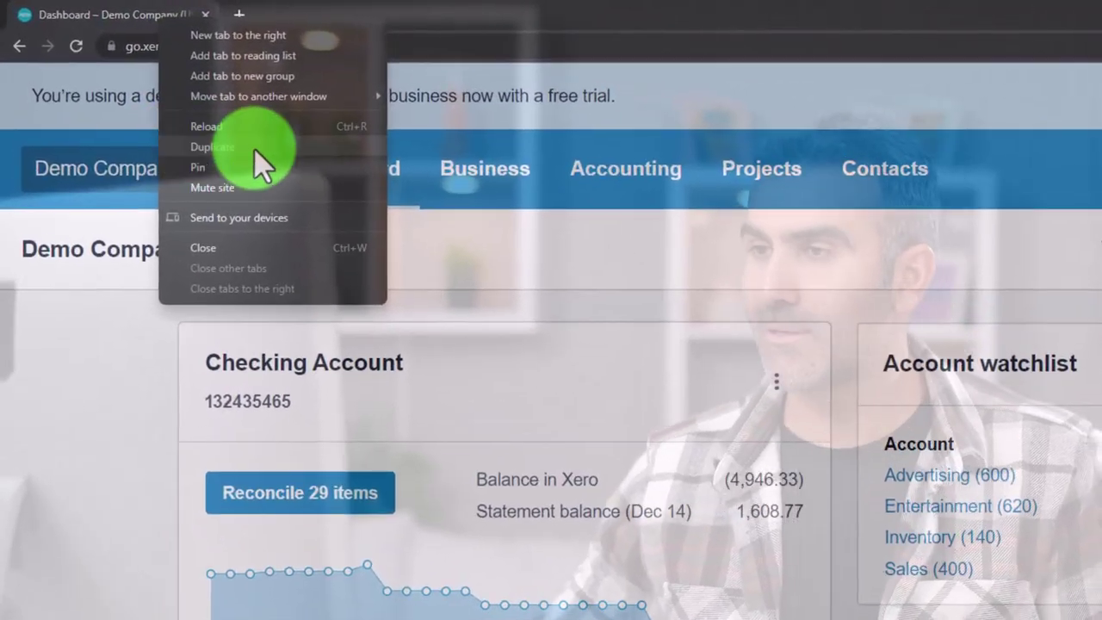
pyautogui.click(254, 148)
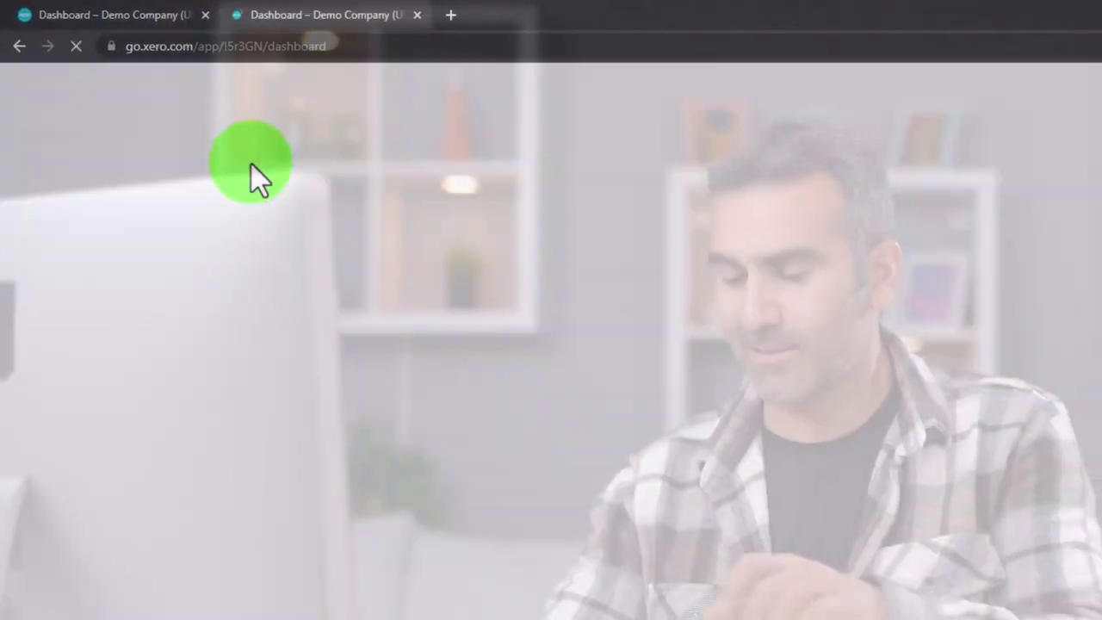
pyautogui.rightClick(327, 29)
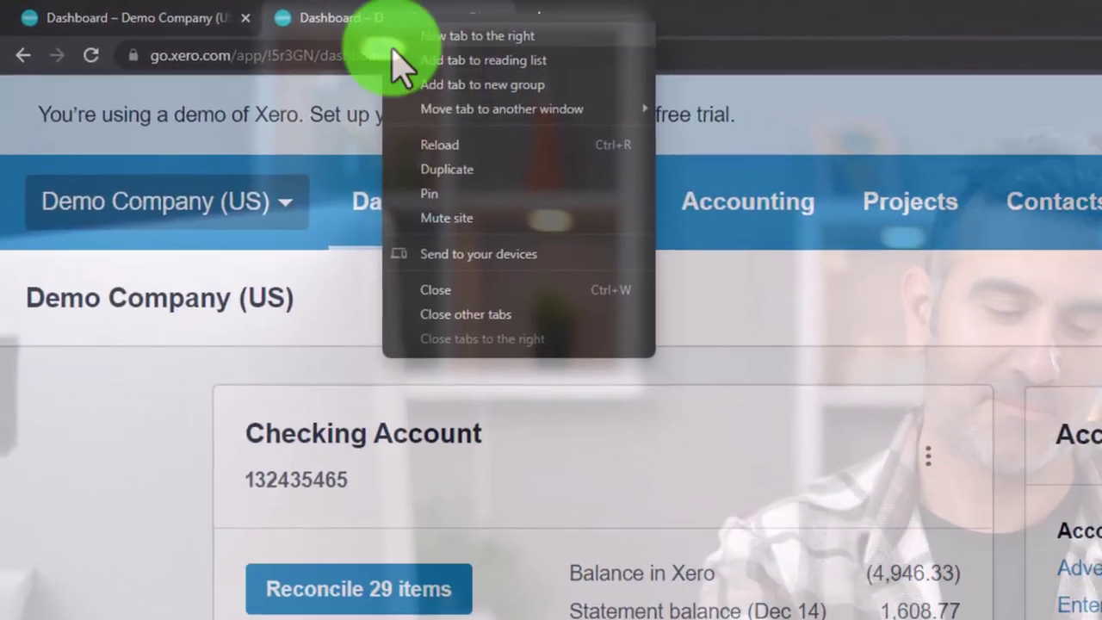
pyautogui.click(392, 149)
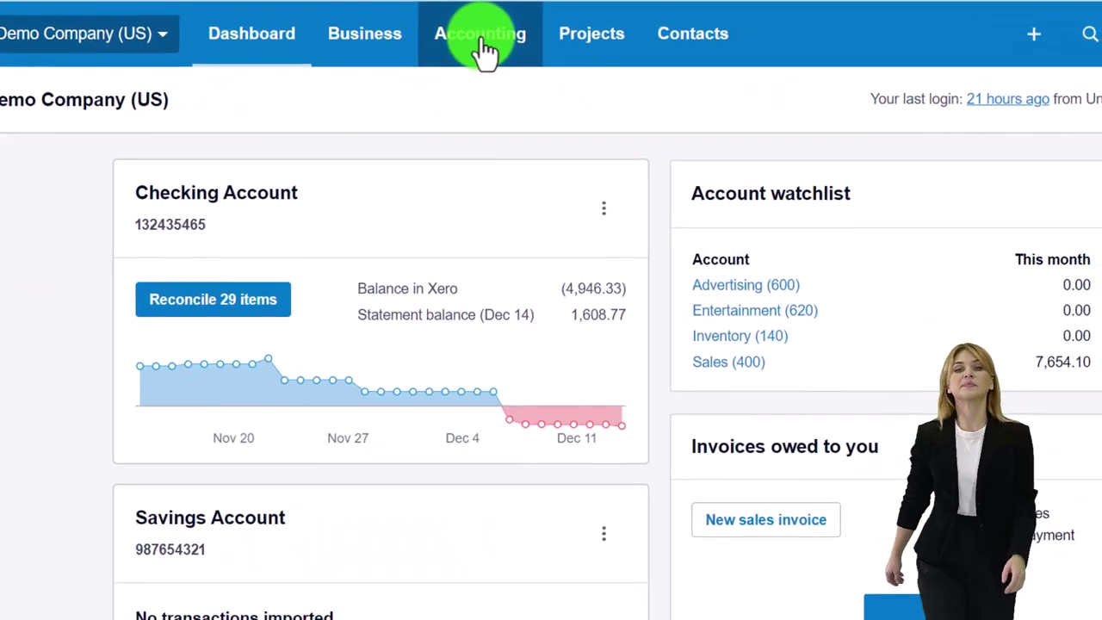
# Open the Balance Sheet report in the second browser tab and the Income Statement (Profit and Loss) in the third
pyautogui.click(485, 51)
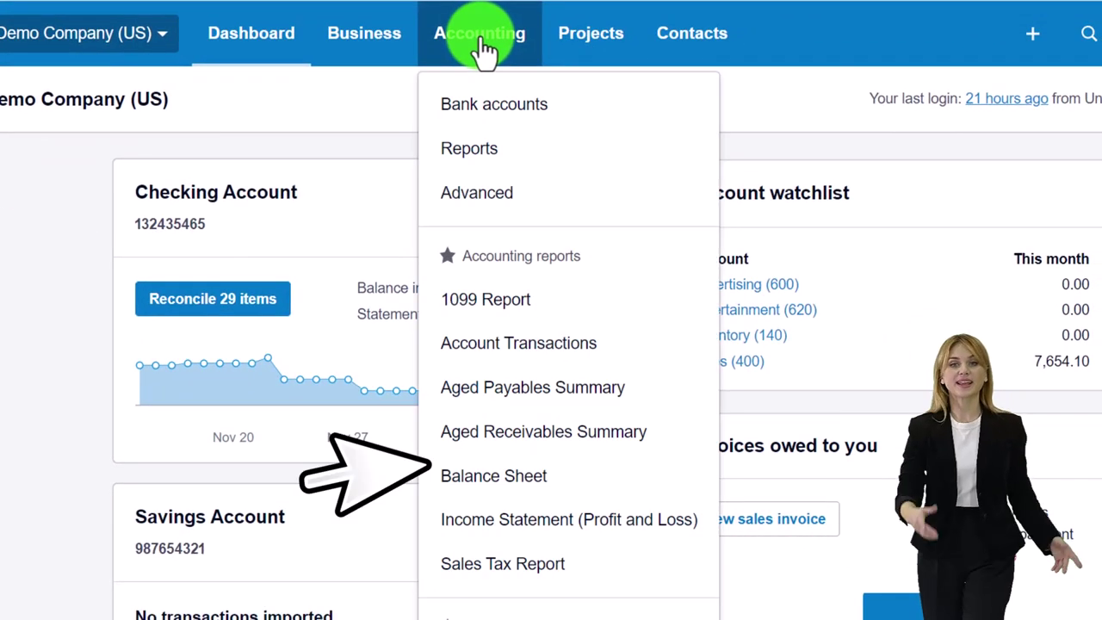
pyautogui.click(579, 483)
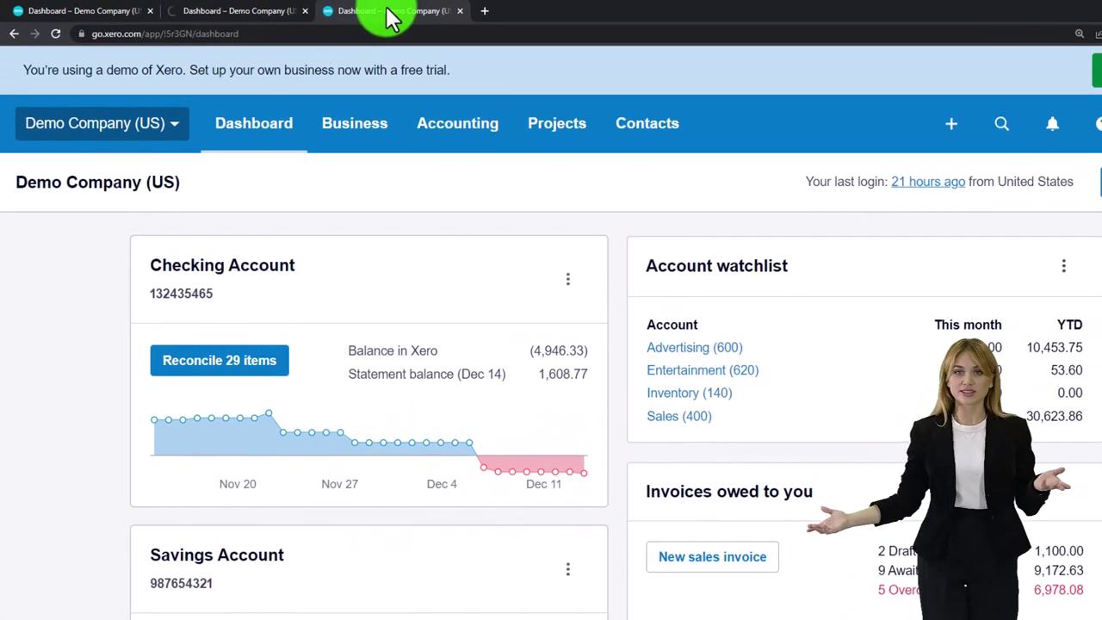
pyautogui.click(454, 129)
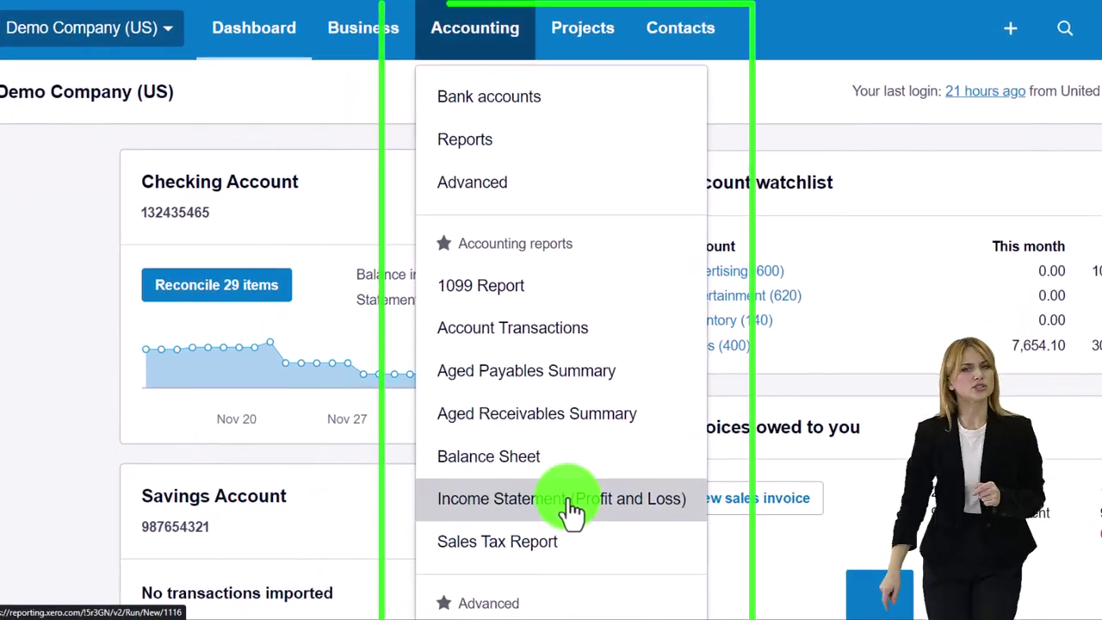
pyautogui.click(570, 508)
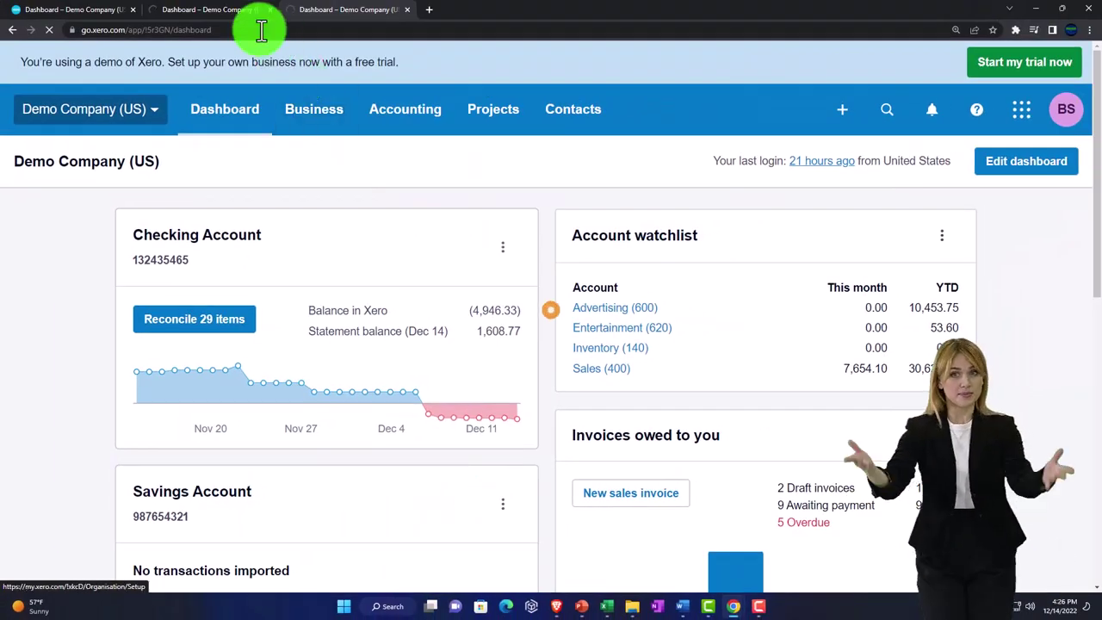
pyautogui.click(216, 9)
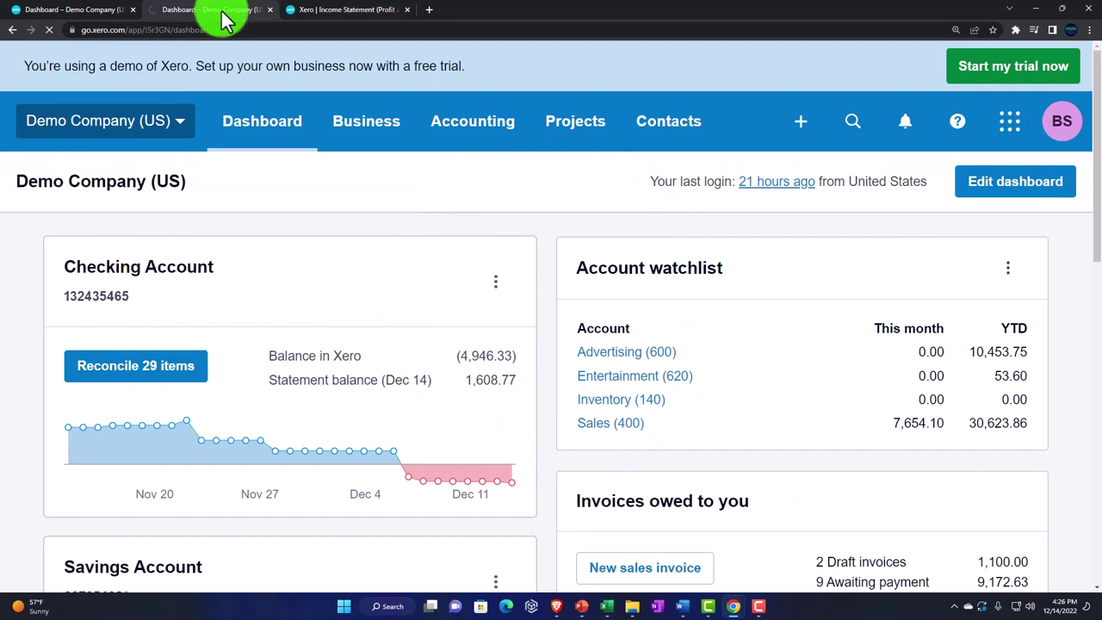
pyautogui.click(464, 121)
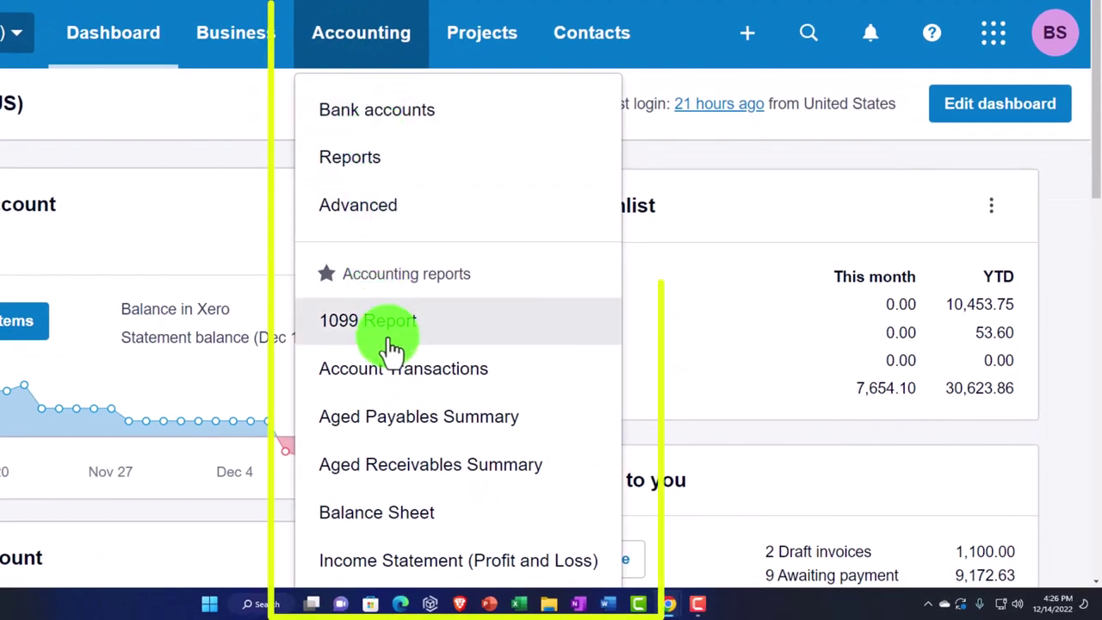
pyautogui.click(422, 511)
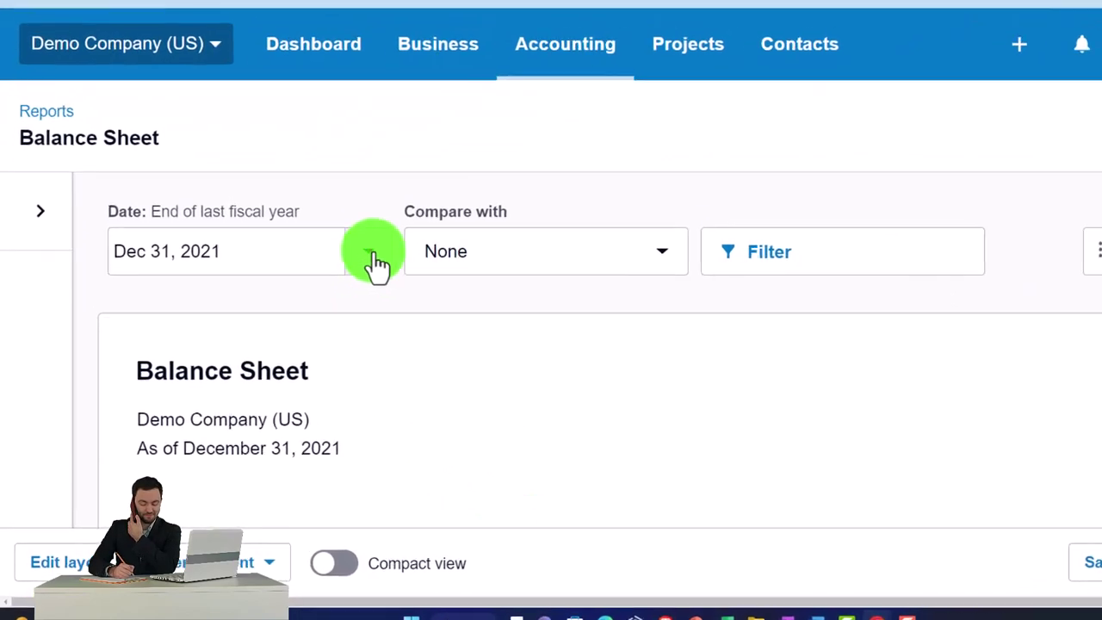
# Set the Balance Sheet date to the custom date Dec 31, 2022 and update the report
pyautogui.click(376, 259)
pyautogui.scroll(-2, 499, 534)
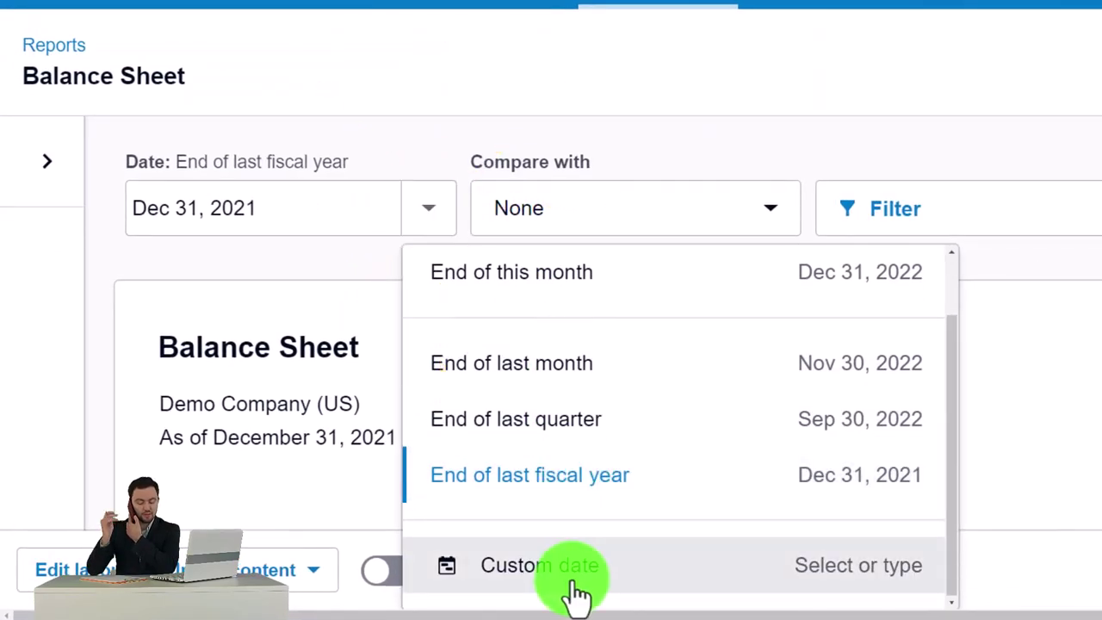
pyautogui.click(575, 591)
pyautogui.click(446, 293)
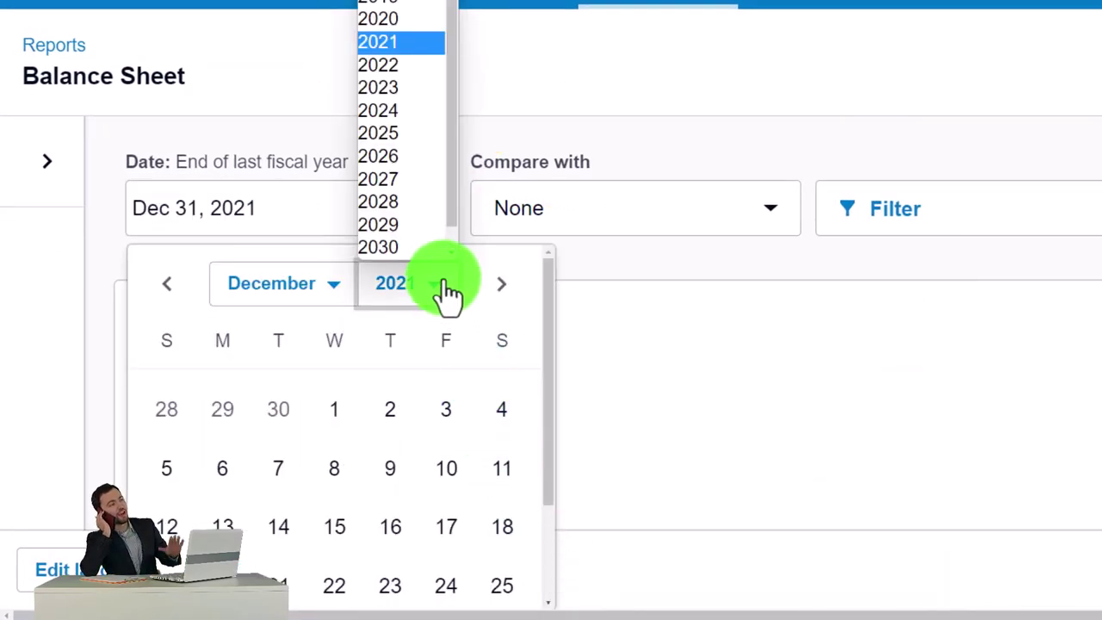
pyautogui.click(397, 68)
pyautogui.scroll(-2, 456, 448)
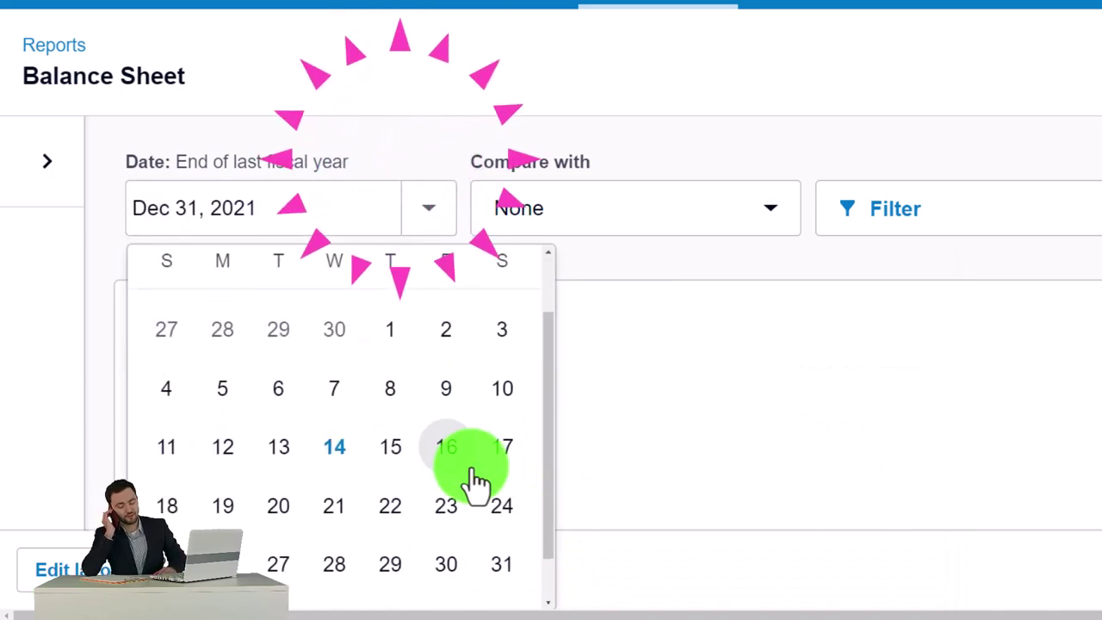
pyautogui.click(502, 569)
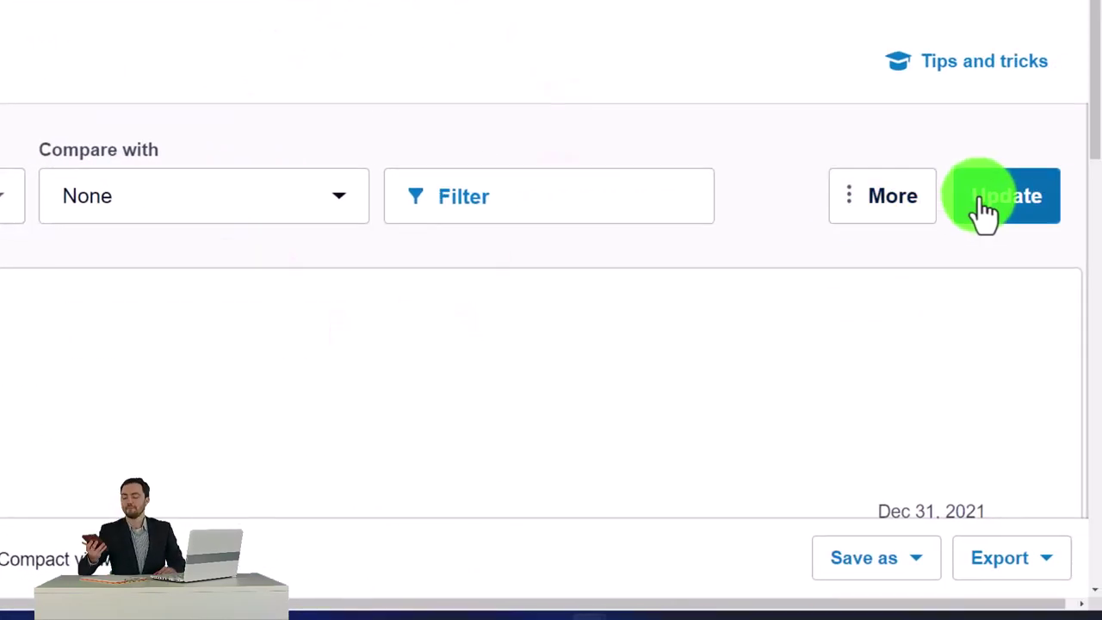
pyautogui.click(982, 206)
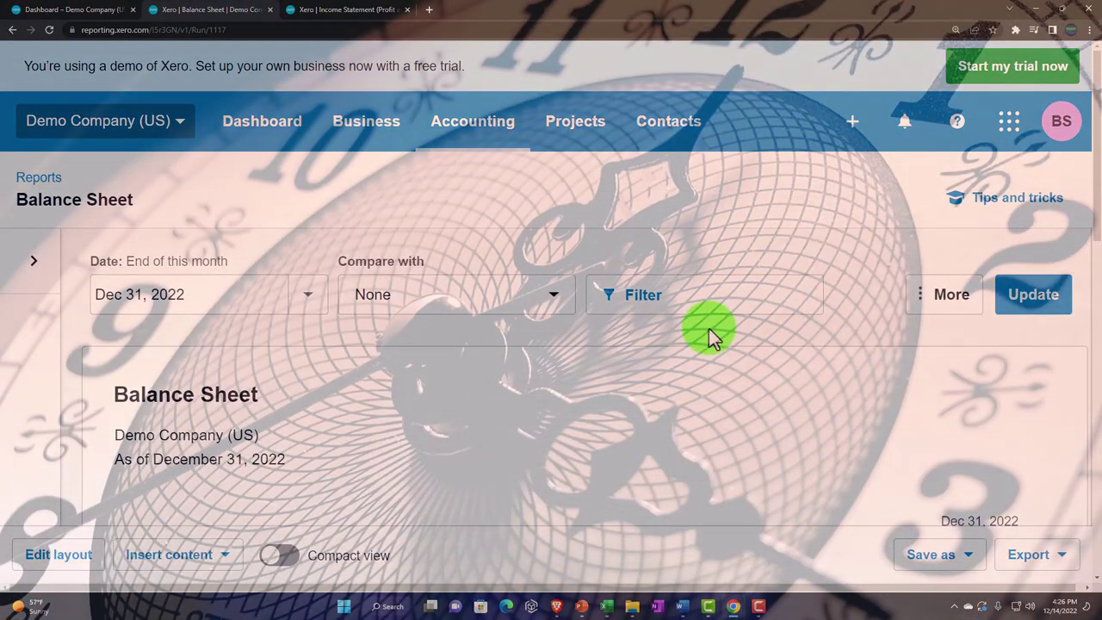
# Examine the Balance Sheet's current and fixed assets, total assets, liabilities and equity
pyautogui.scroll(-2, 708, 328)
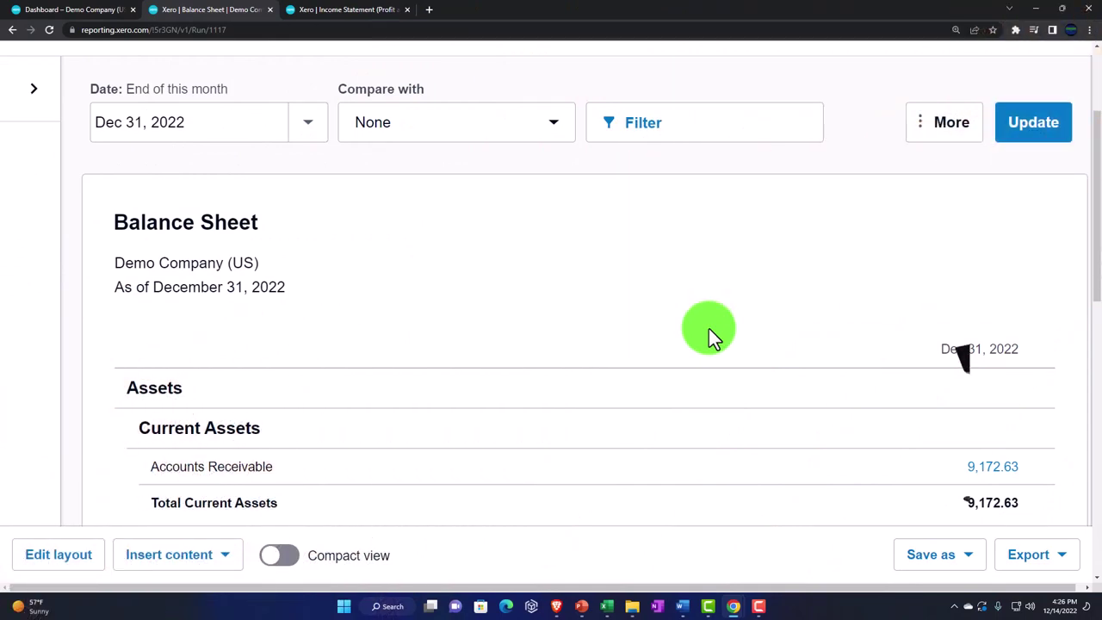
pyautogui.scroll(-2, 1057, 237)
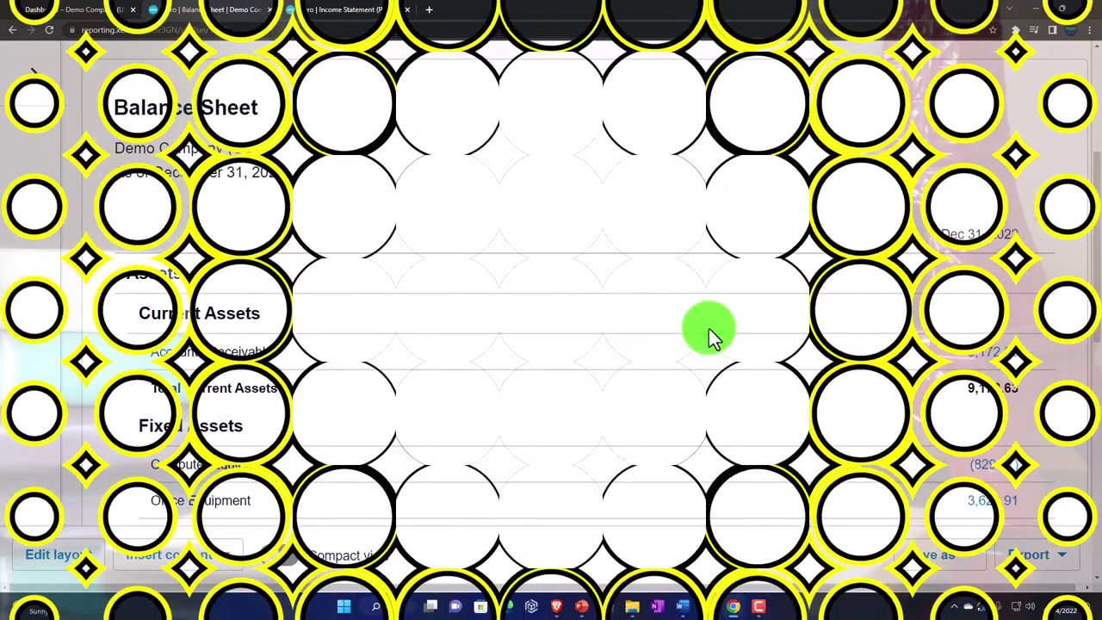
pyautogui.scroll(-1, 708, 328)
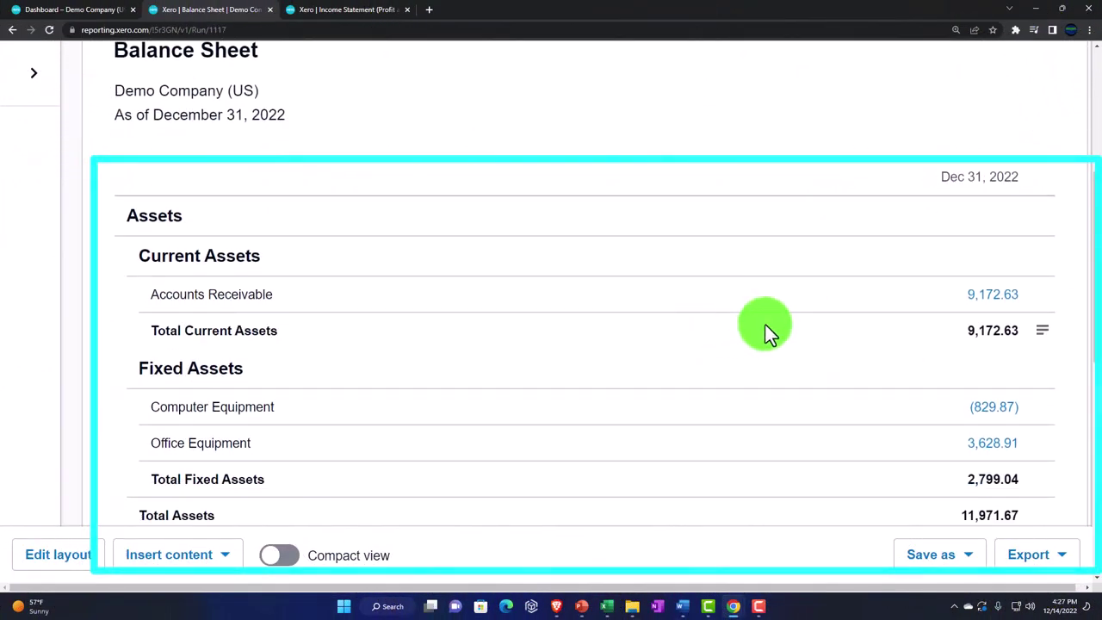
pyautogui.scroll(-1, 774, 315)
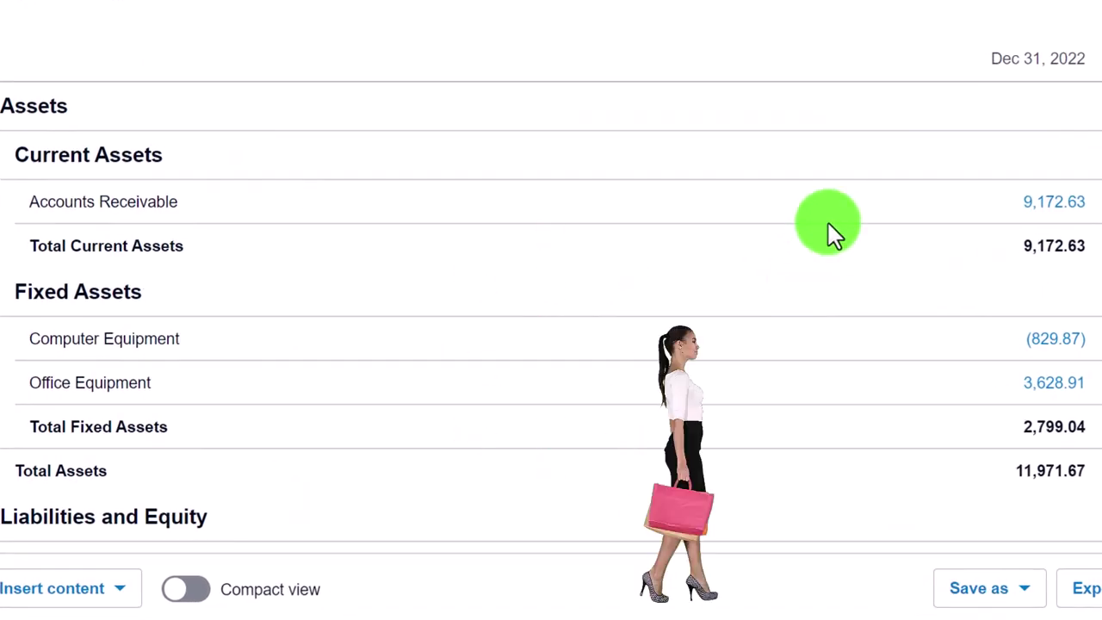
pyautogui.scroll(-2, 828, 223)
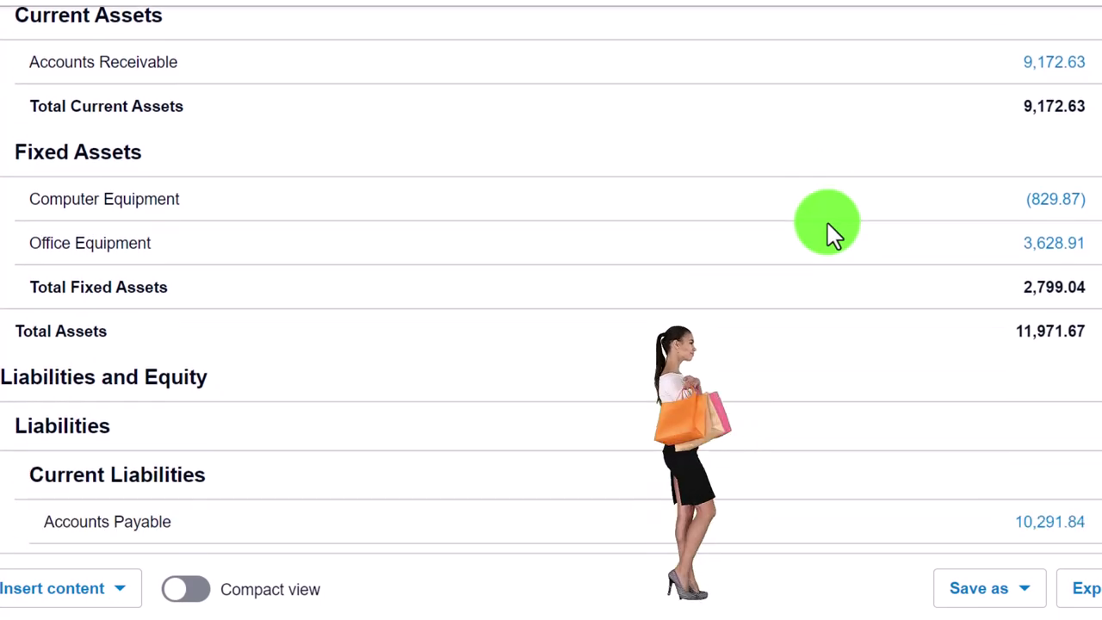
pyautogui.scroll(-1, 825, 224)
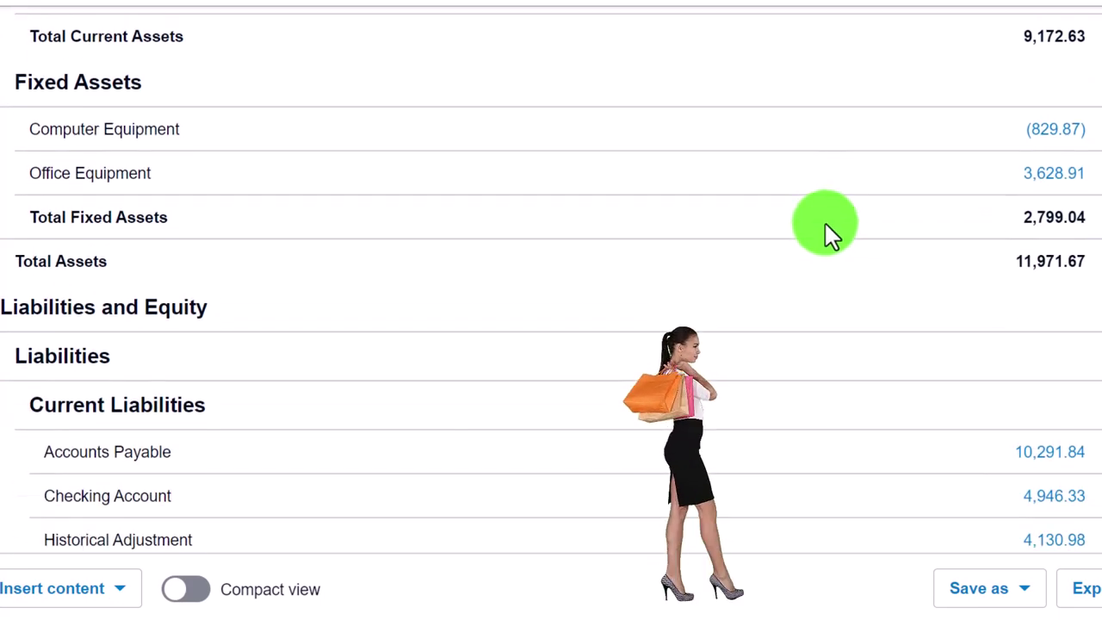
pyautogui.scroll(2, 825, 224)
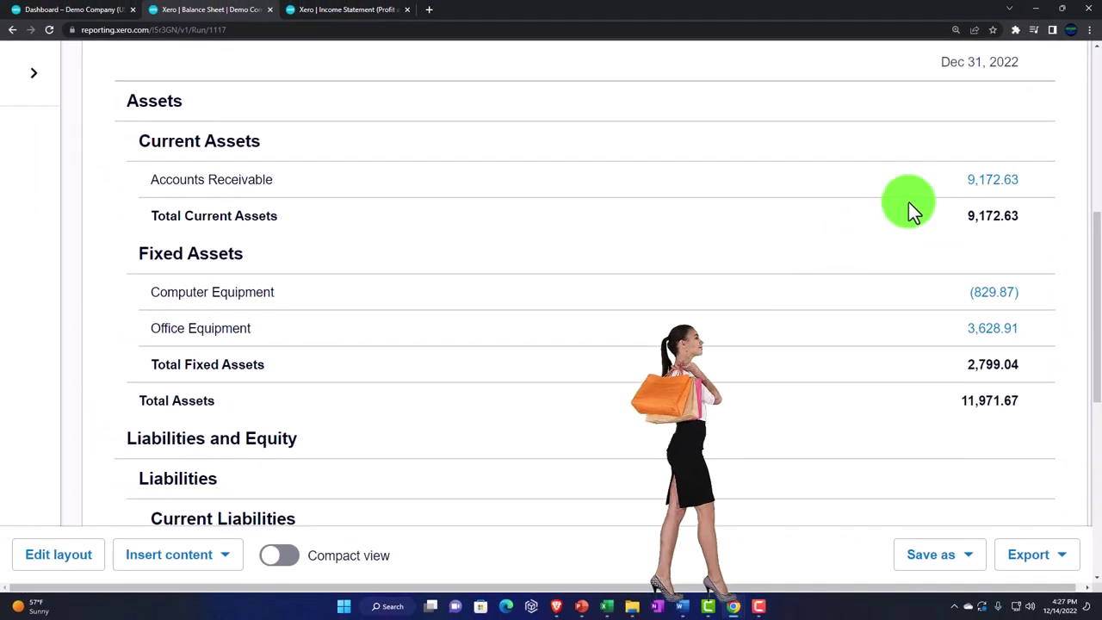
pyautogui.scroll(-3, 918, 195)
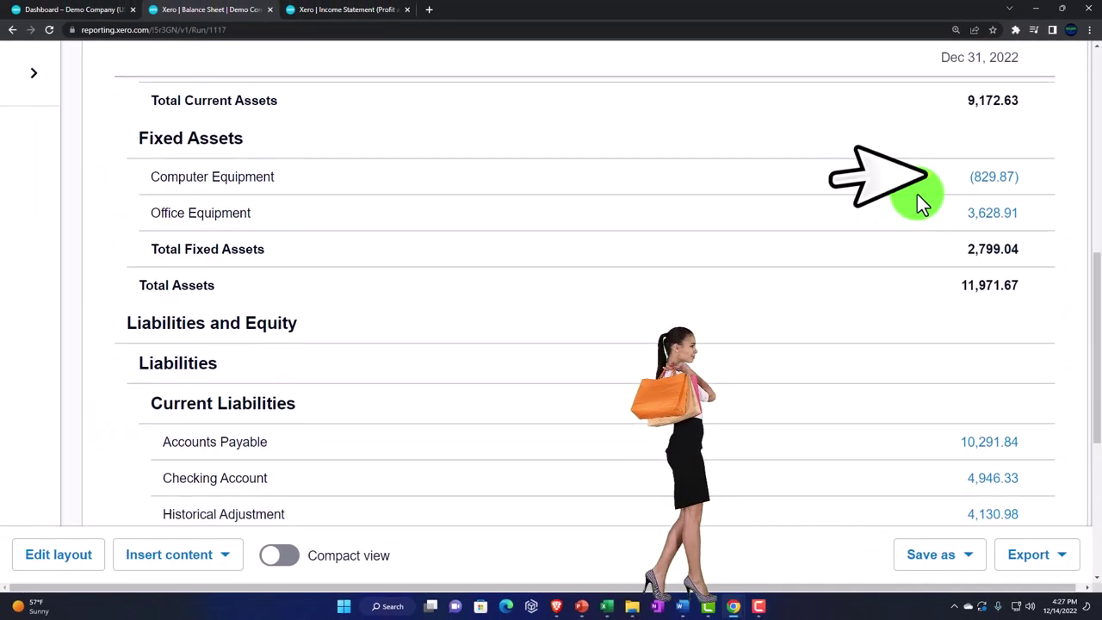
pyautogui.scroll(-1, 920, 233)
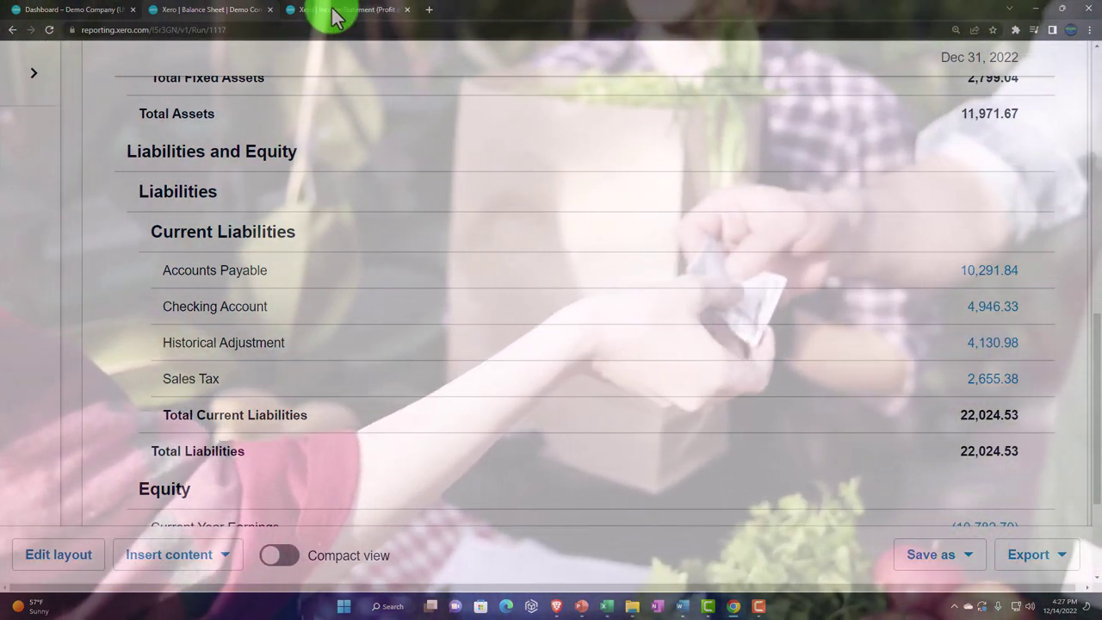
# Review the income, cost of goods sold and operating expenses in the Income Statement (Profit and Loss) report
pyautogui.click(335, 15)
pyautogui.scroll(-4, 499, 285)
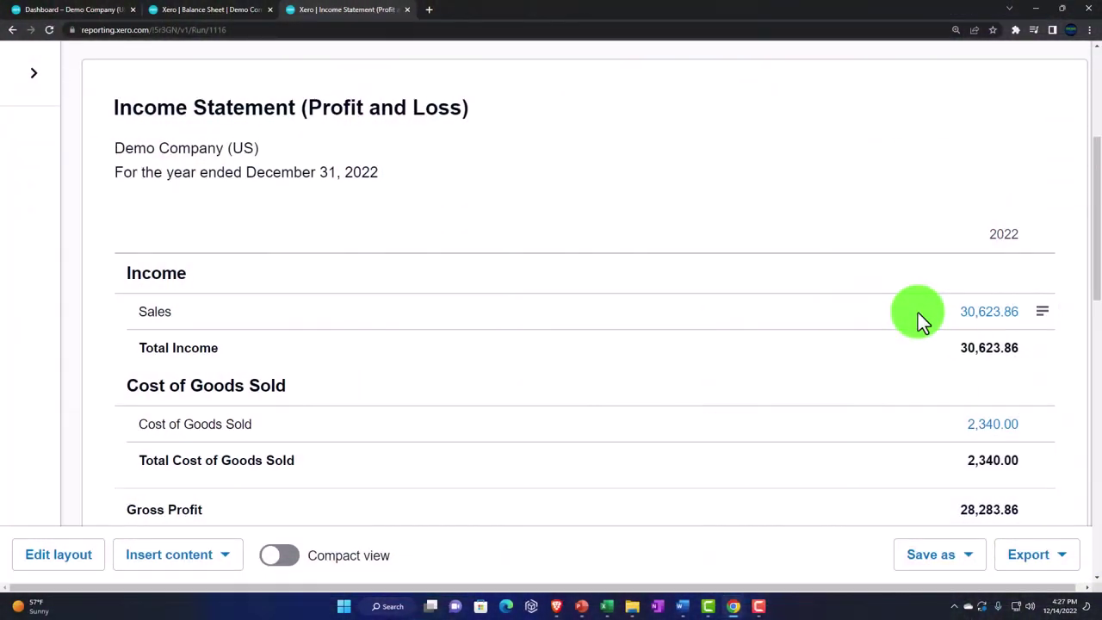
pyautogui.scroll(-5, 918, 312)
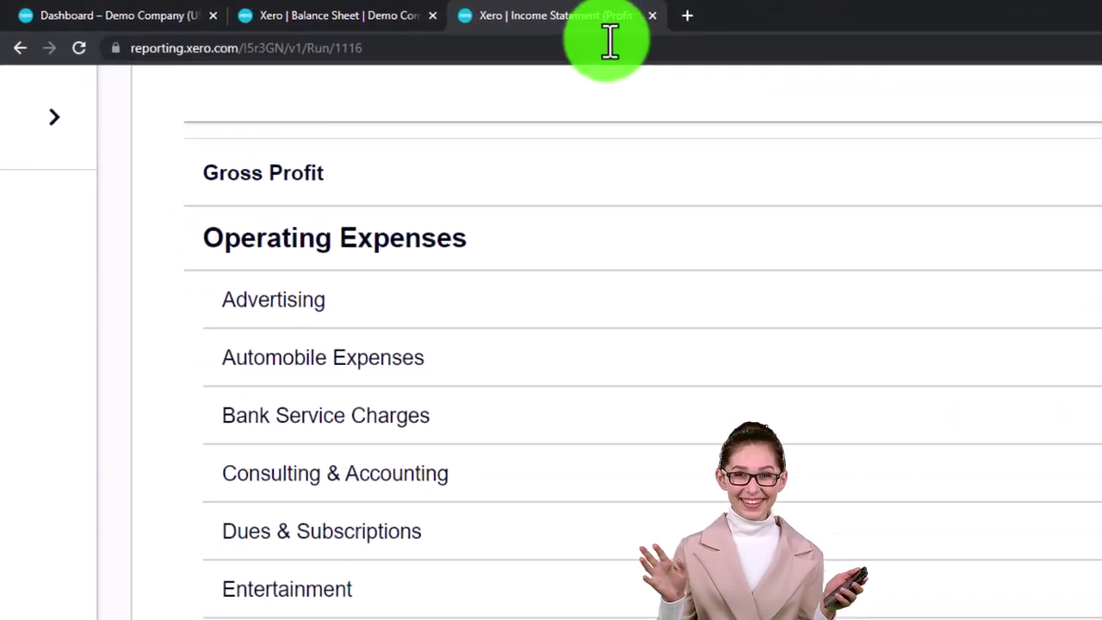
# Duplicate the Income Statement browser tab and open the Business snapshot from the reports list in the copy
pyautogui.rightClick(642, 35)
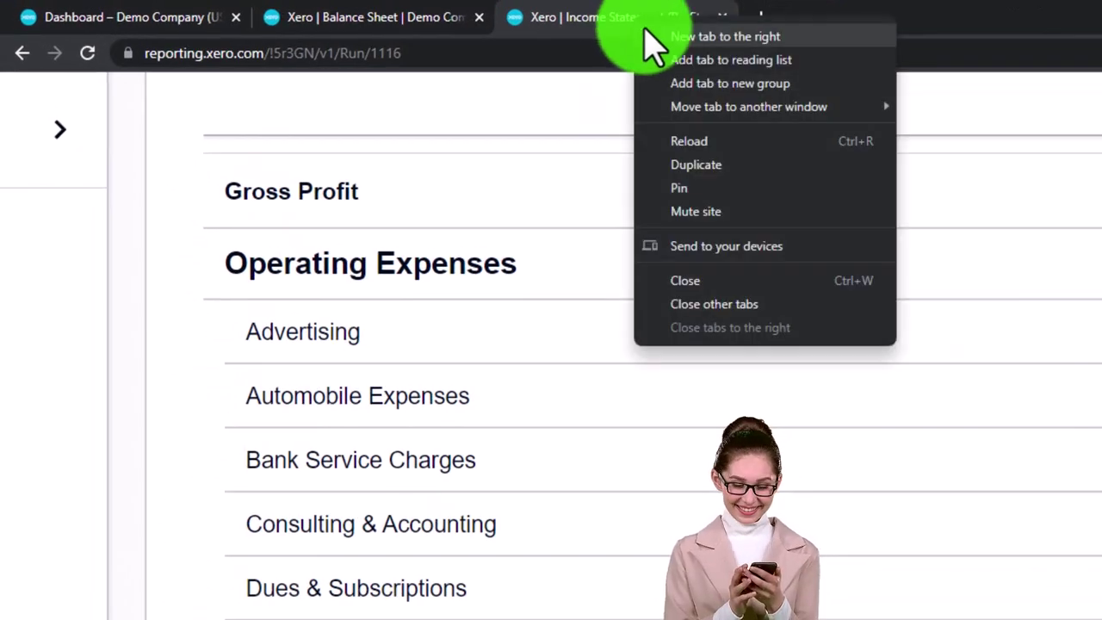
pyautogui.click(688, 162)
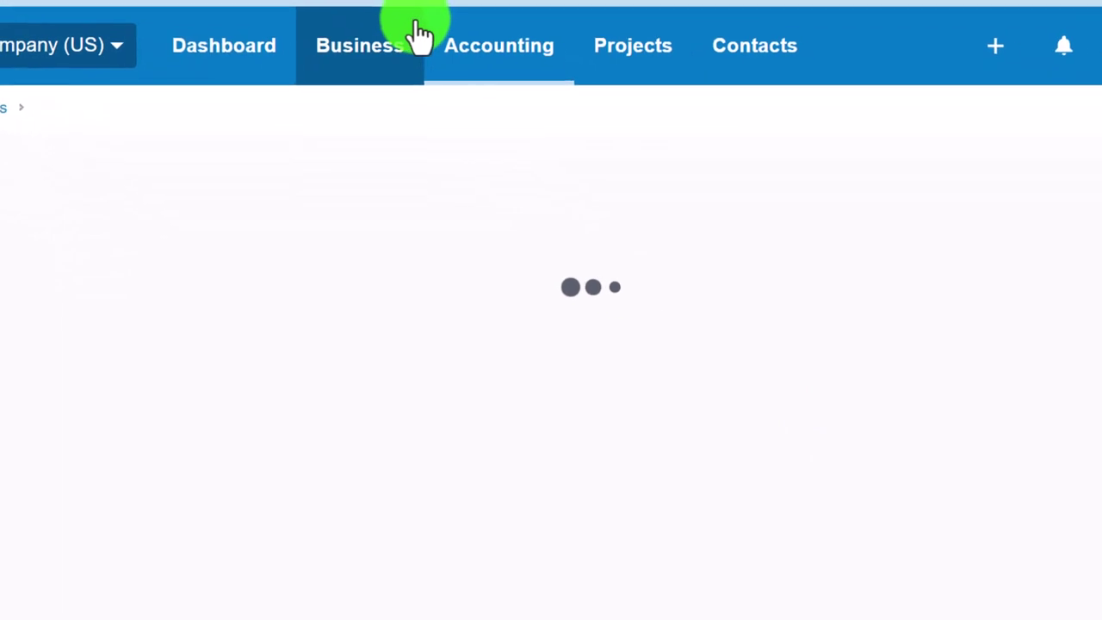
pyautogui.click(495, 48)
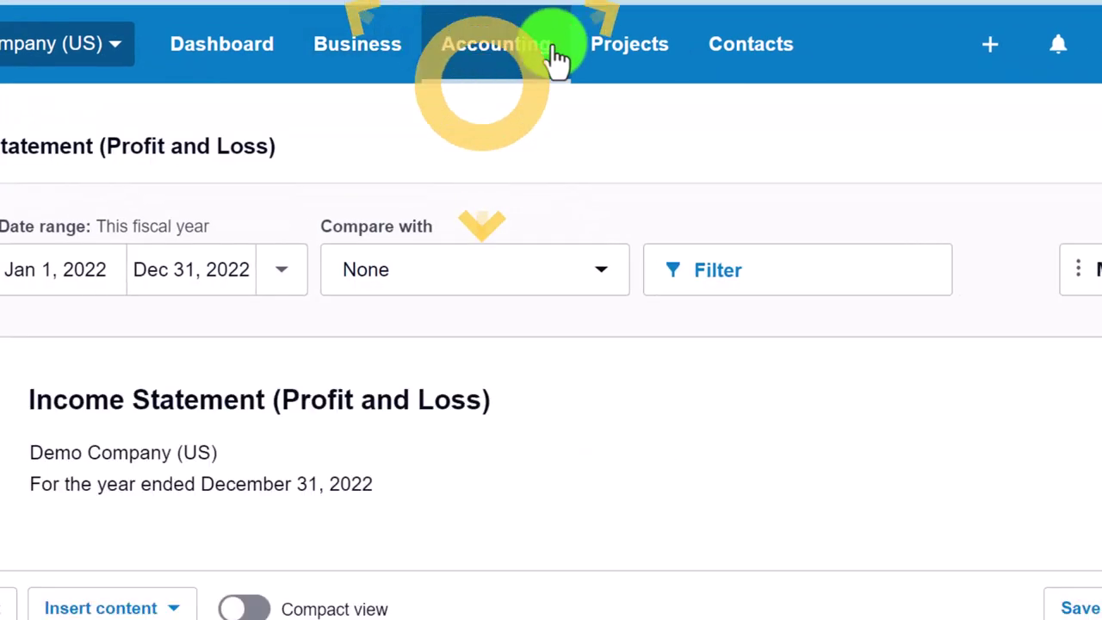
pyautogui.click(547, 182)
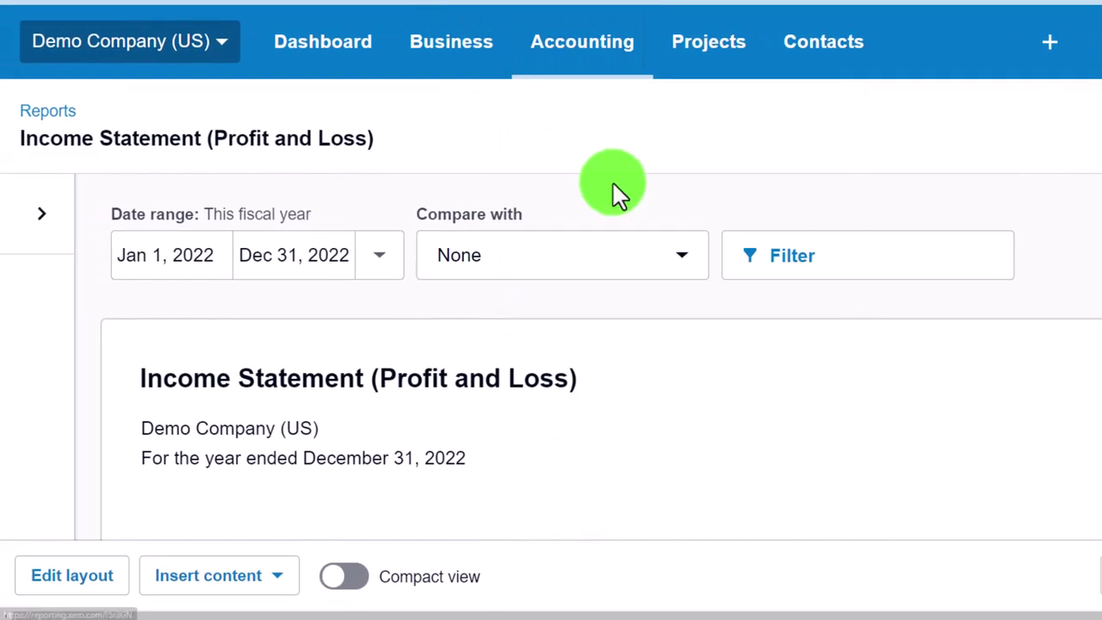
pyautogui.scroll(-6, 456, 223)
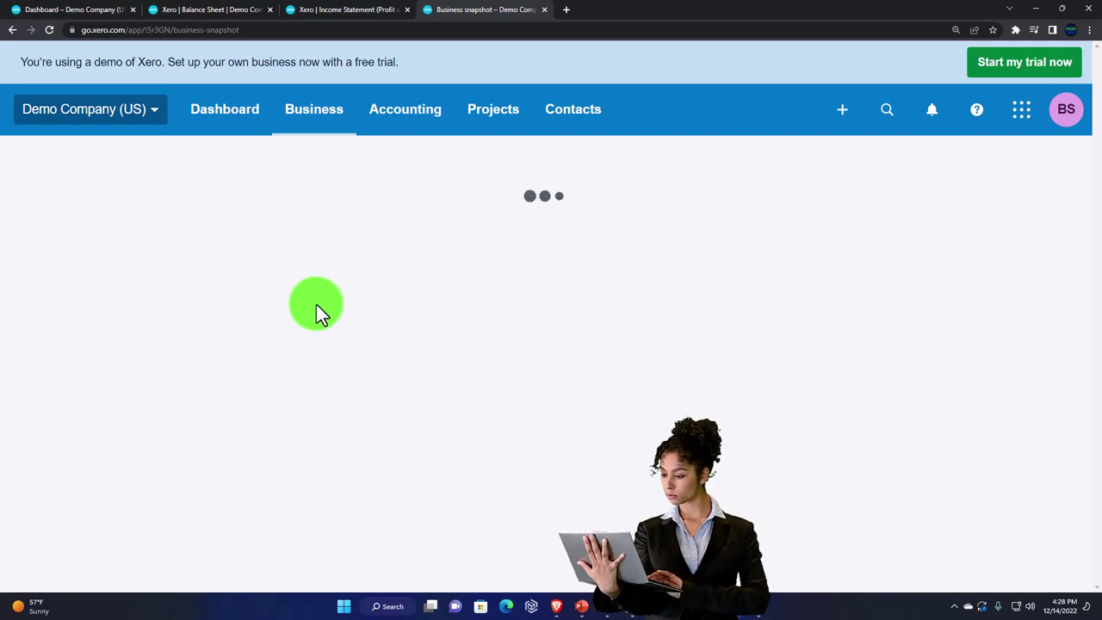
# Review the income, expenses, net profit margin, gross profit margin and largest operating expenses in the Business snapshot
pyautogui.scroll(-2, 315, 304)
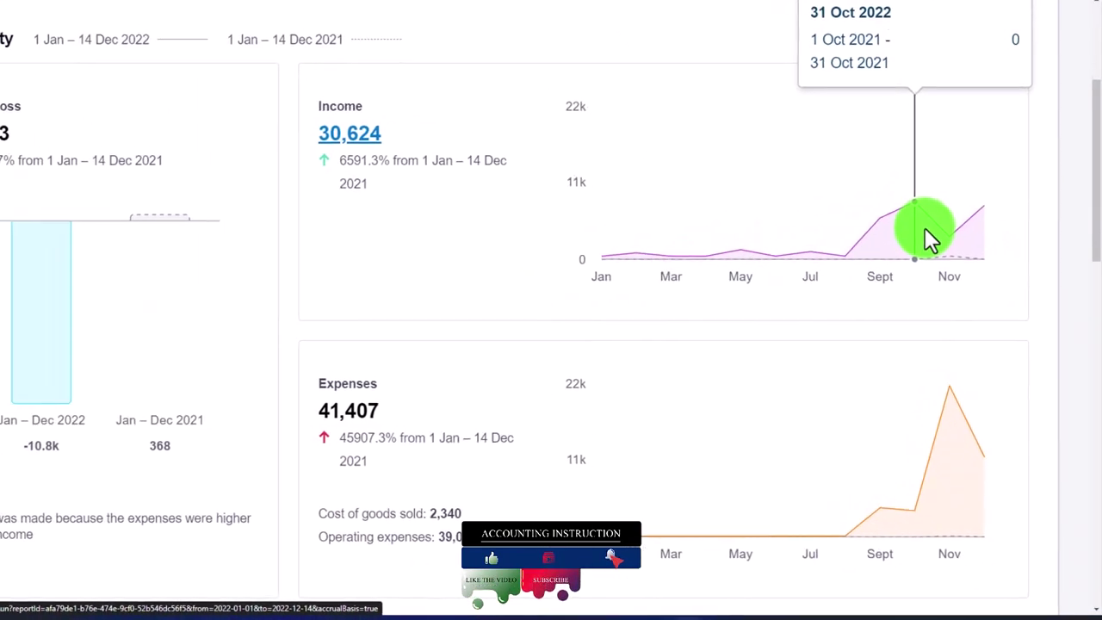
pyautogui.scroll(-2, 895, 258)
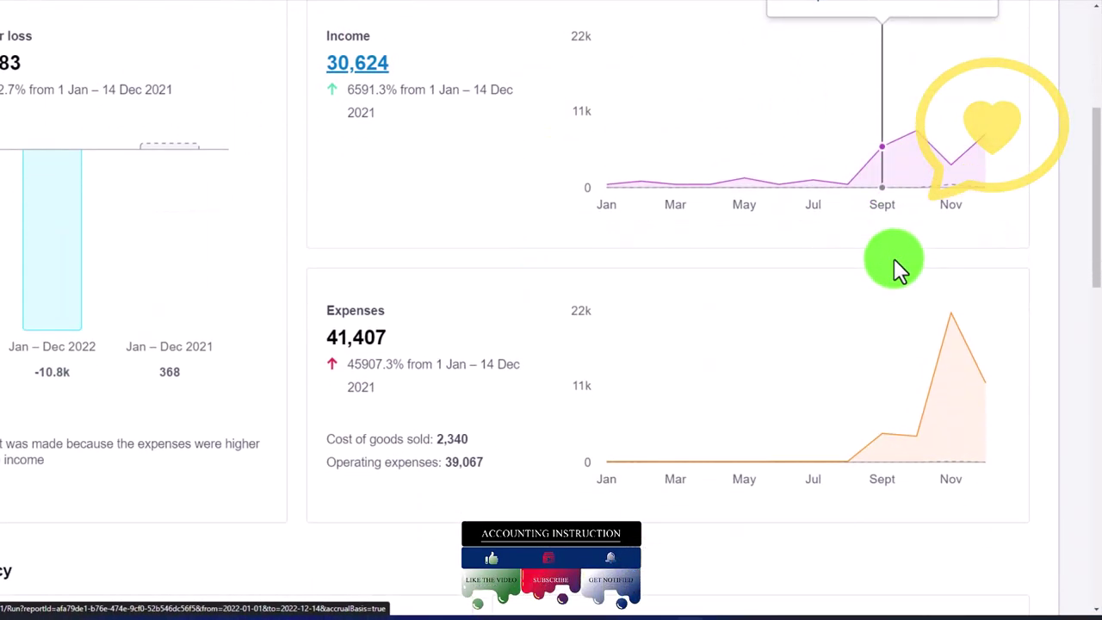
pyautogui.scroll(-5, 952, 301)
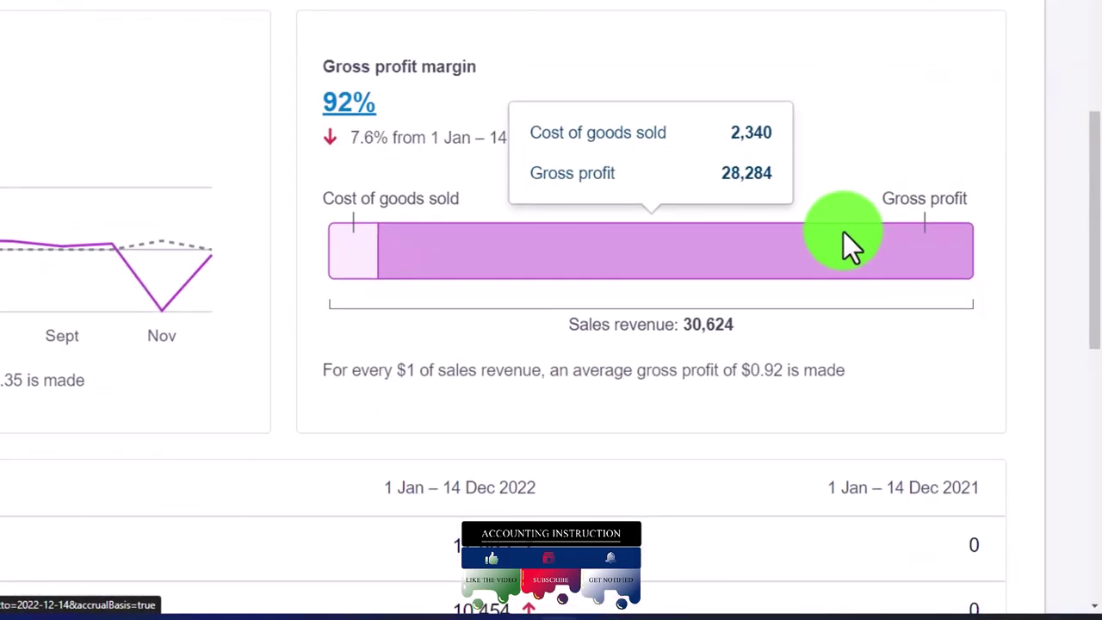
pyautogui.scroll(-2, 844, 233)
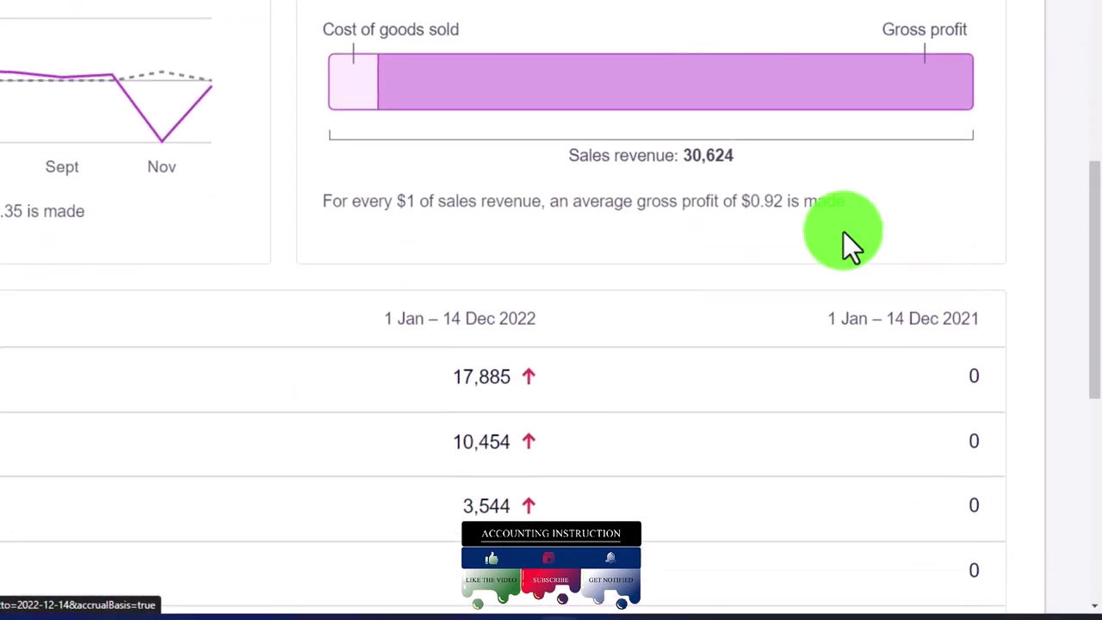
pyautogui.scroll(3, 491, 423)
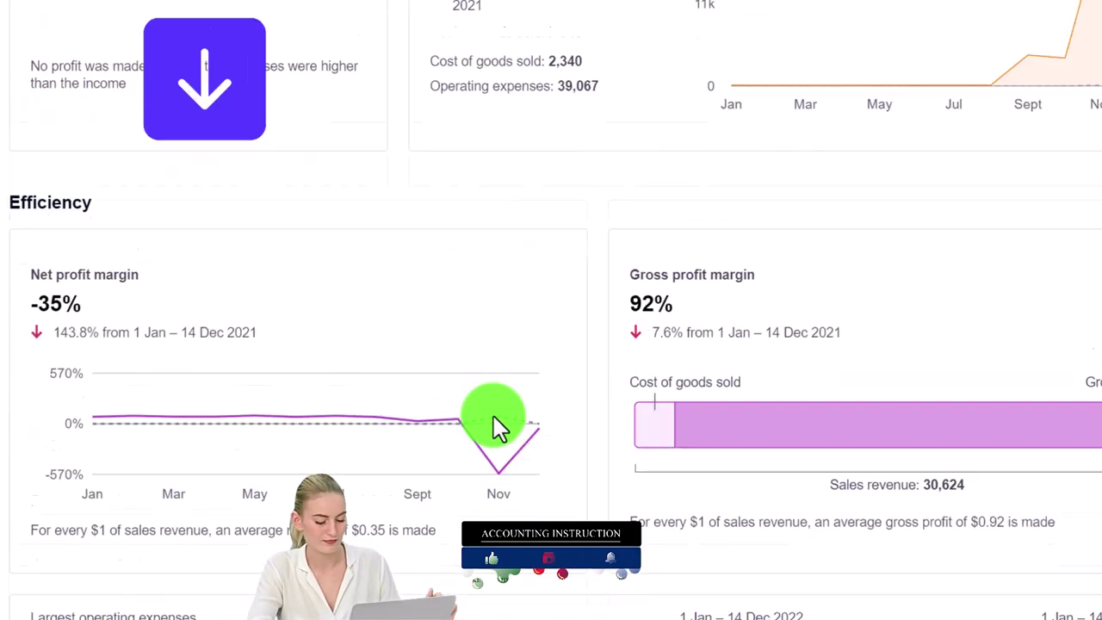
pyautogui.scroll(3, 493, 418)
pyautogui.scroll(3, 511, 405)
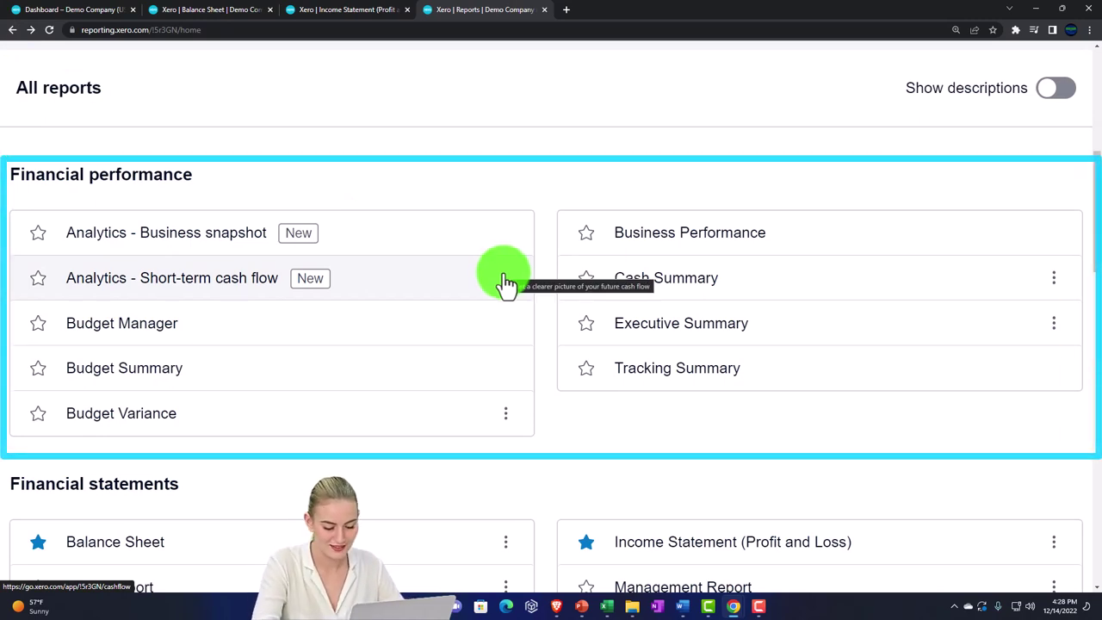
# Open the Aged Payables Summary from the Payables and receivables section of the reports list
pyautogui.scroll(-2, 506, 282)
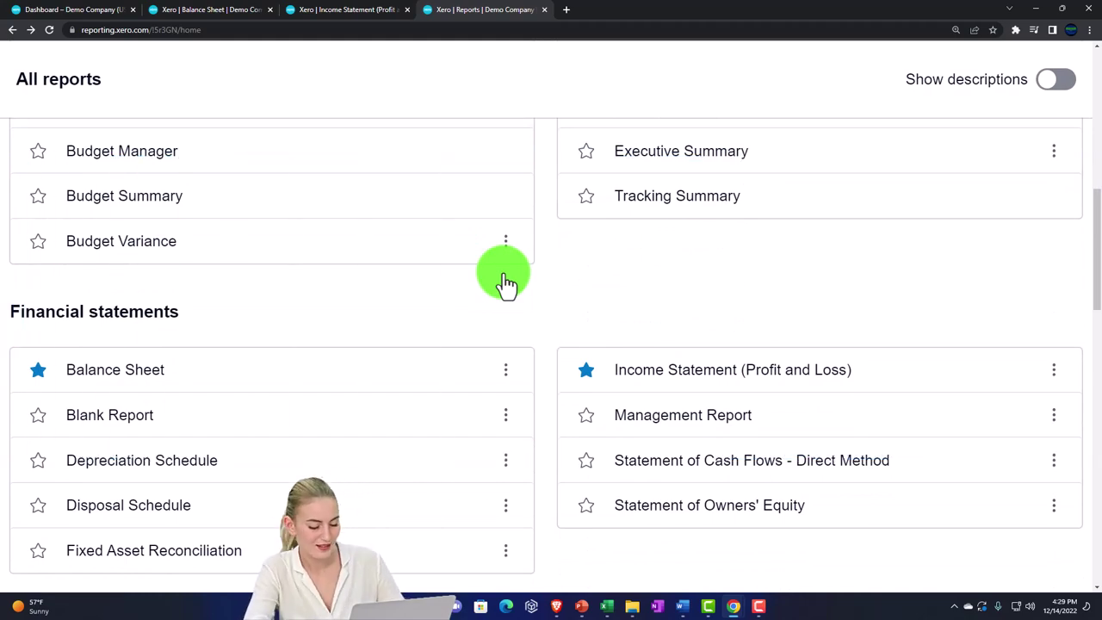
pyautogui.scroll(-5, 505, 276)
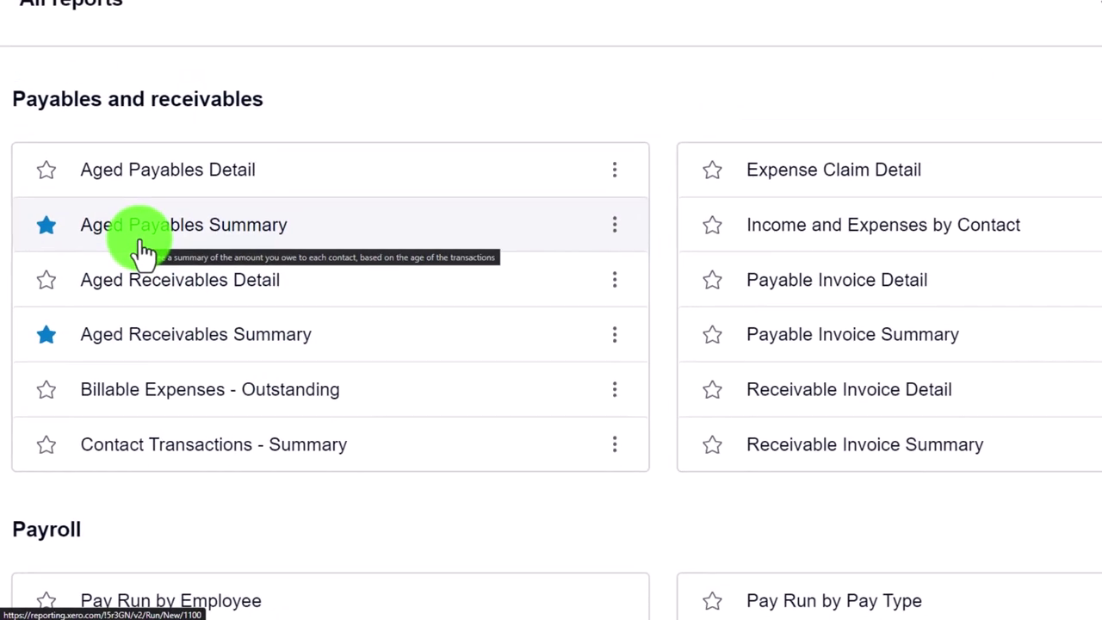
pyautogui.click(172, 258)
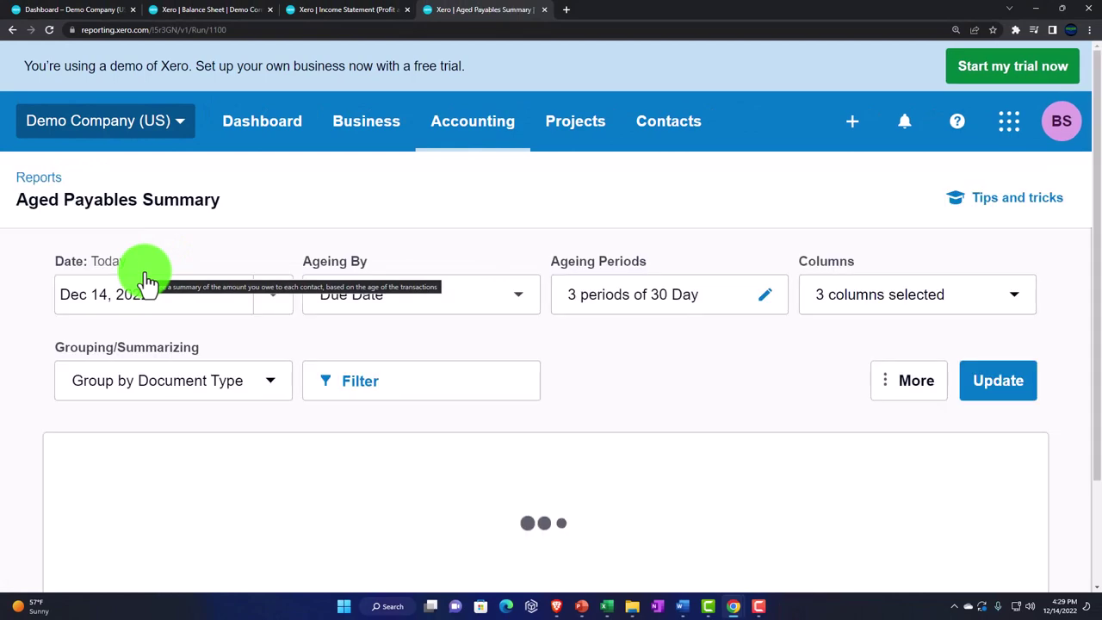
# Set the Aged Payables Summary date to the custom date Dec 31, 2022 and update the report
pyautogui.click(280, 295)
pyautogui.scroll(-2, 345, 397)
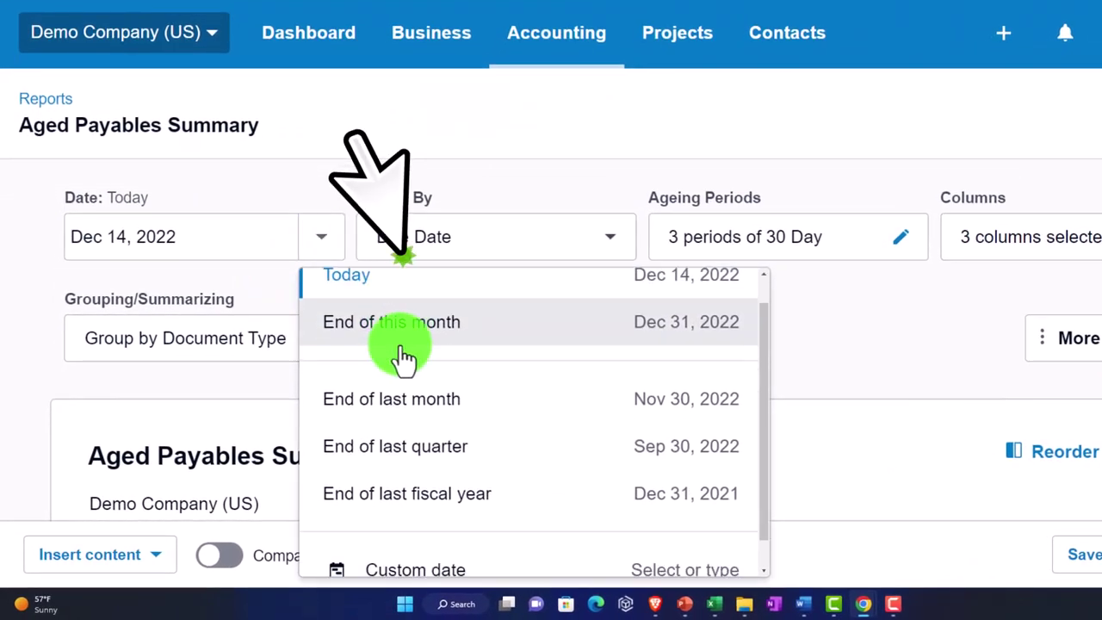
pyautogui.click(437, 538)
pyautogui.scroll(-1, 406, 530)
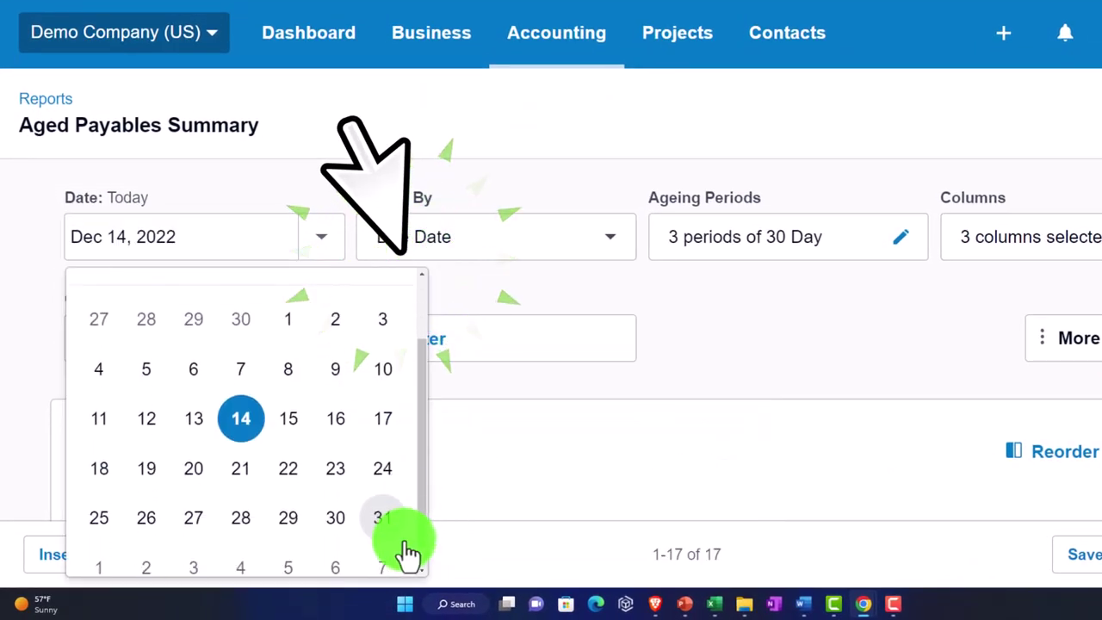
pyautogui.click(385, 492)
pyautogui.click(1101, 339)
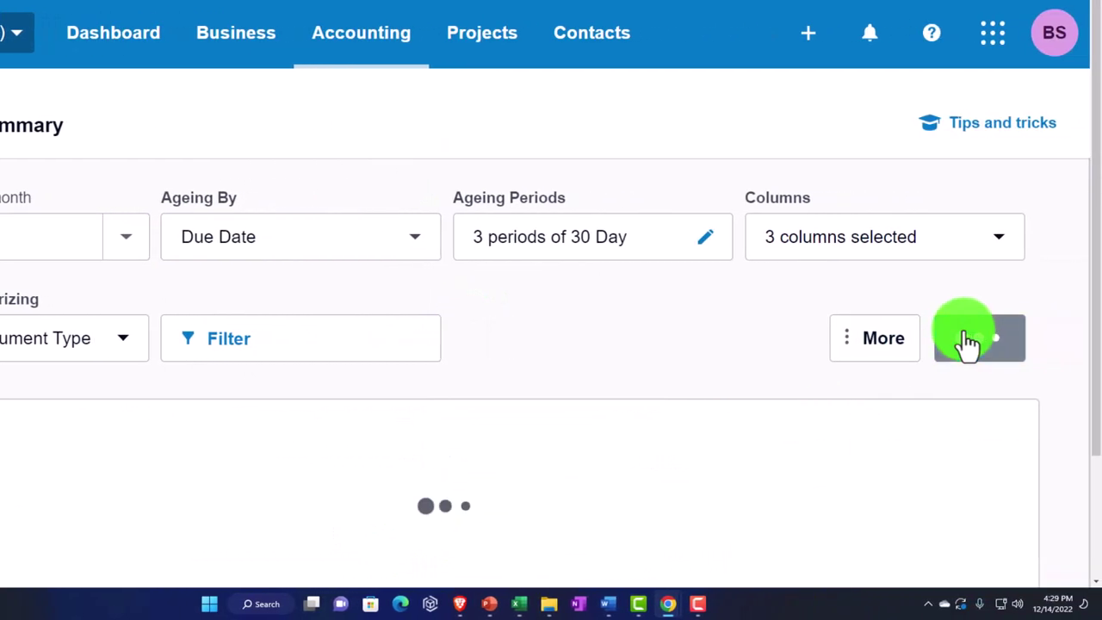
# Look through the payables by contact down to the totals and export the Aged Payables Summary to Excel
pyautogui.scroll(-3, 872, 344)
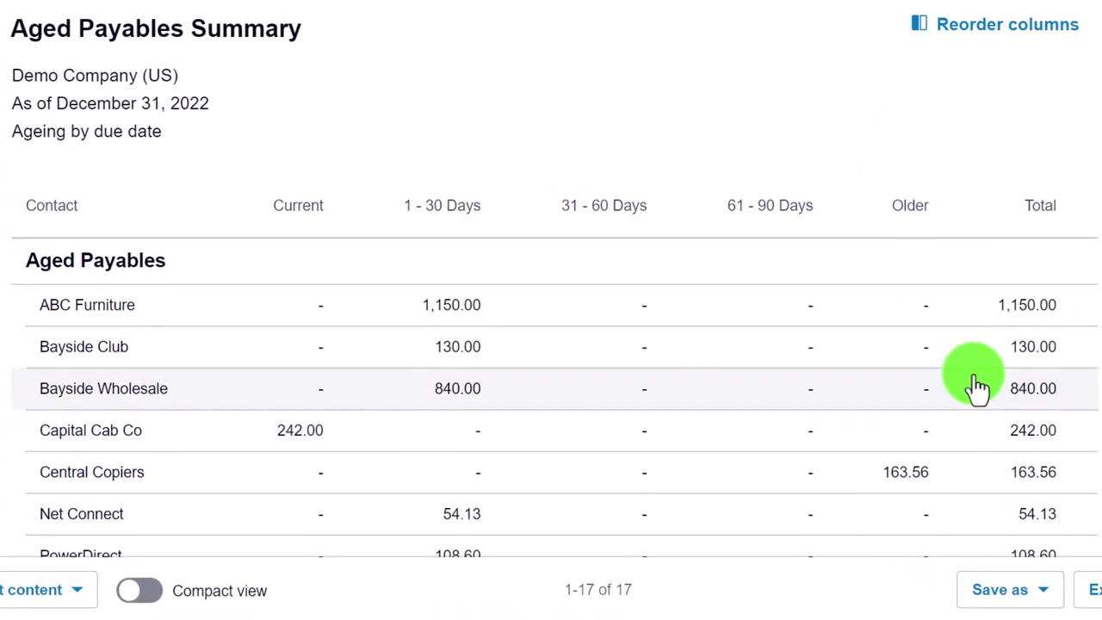
pyautogui.scroll(-2, 978, 388)
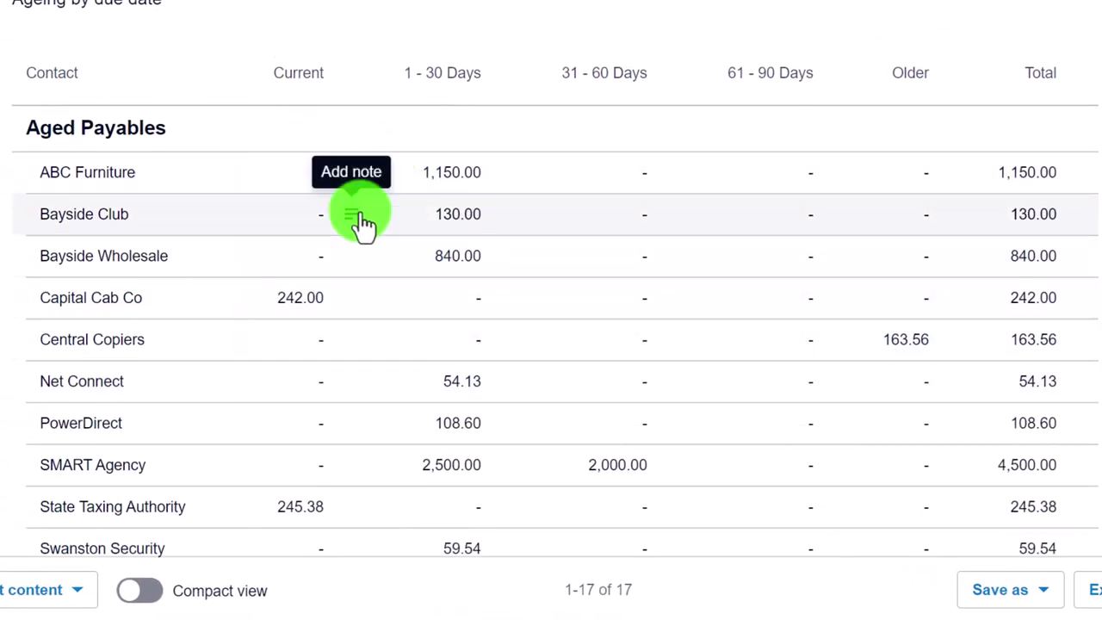
pyautogui.click(354, 215)
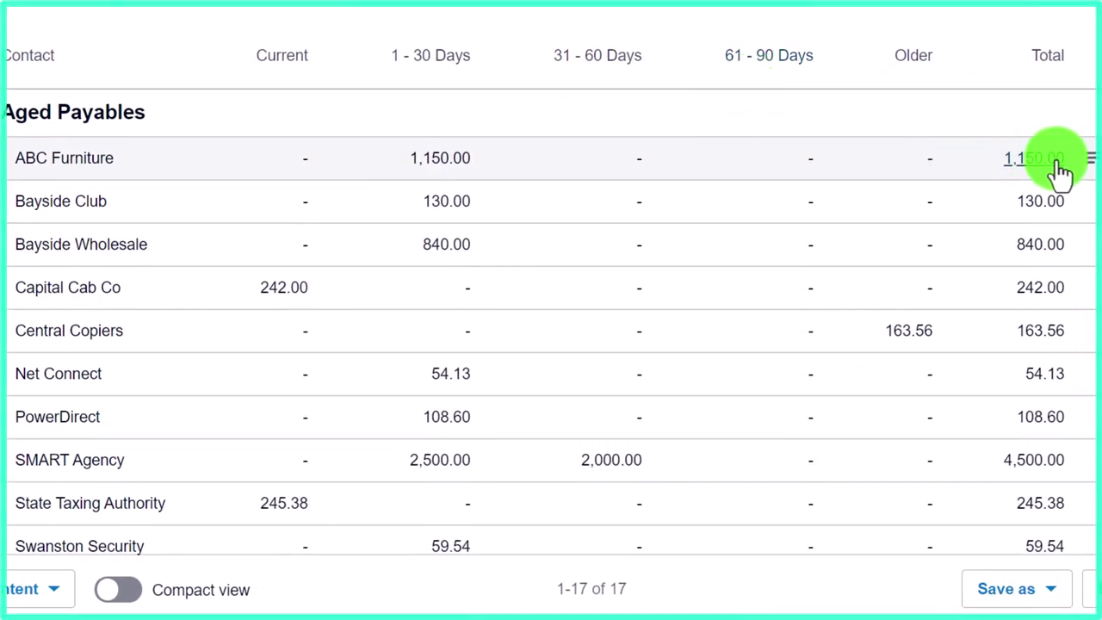
pyautogui.scroll(-4, 1067, 170)
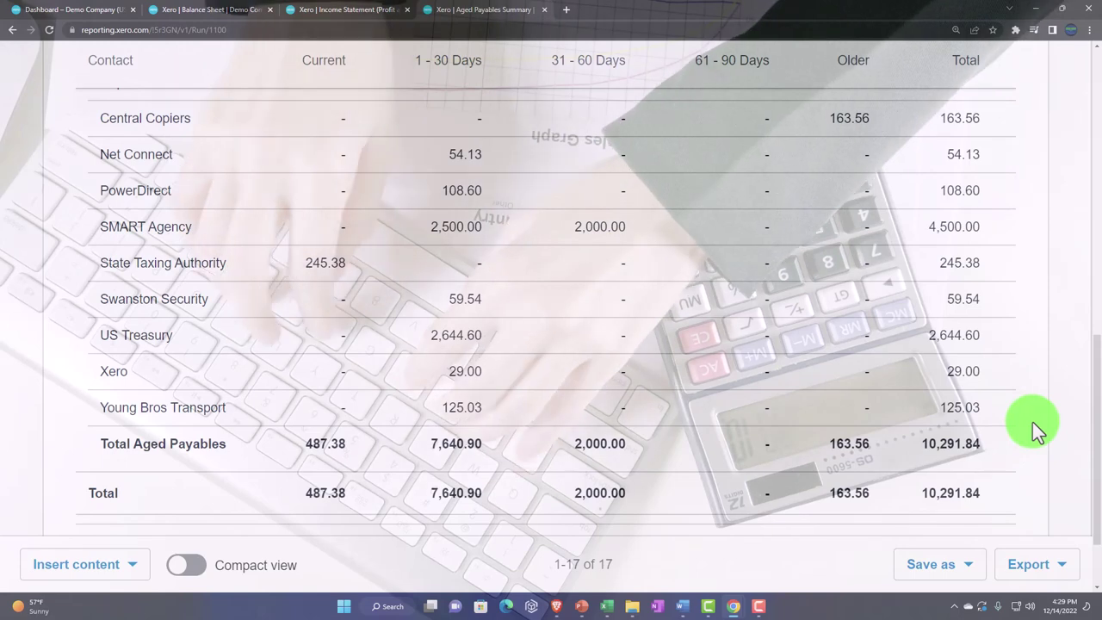
pyautogui.click(1064, 565)
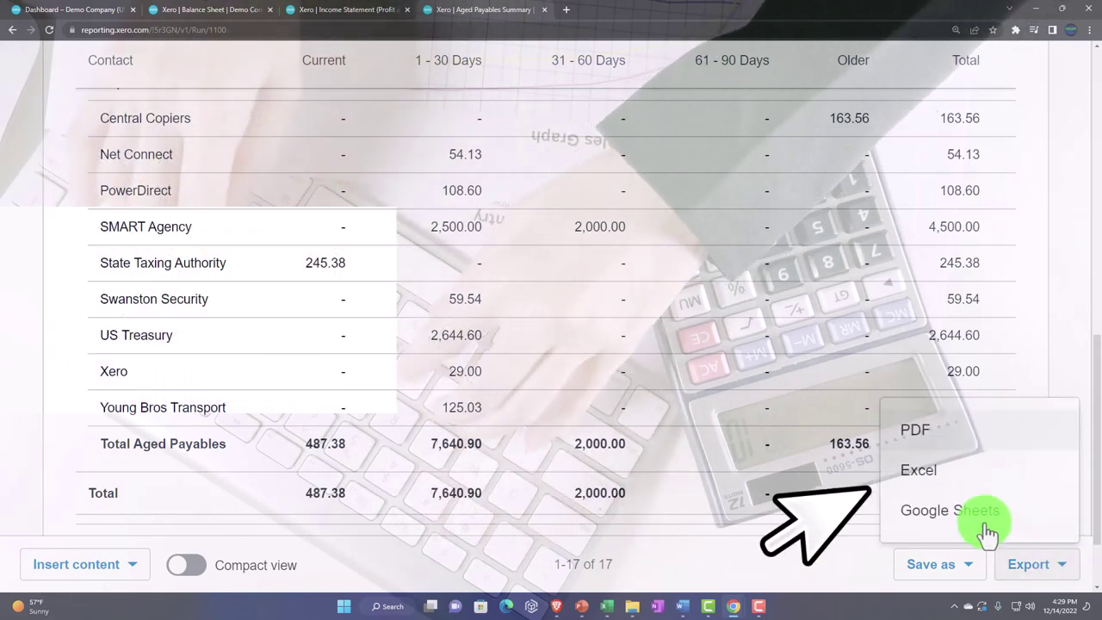
pyautogui.click(936, 474)
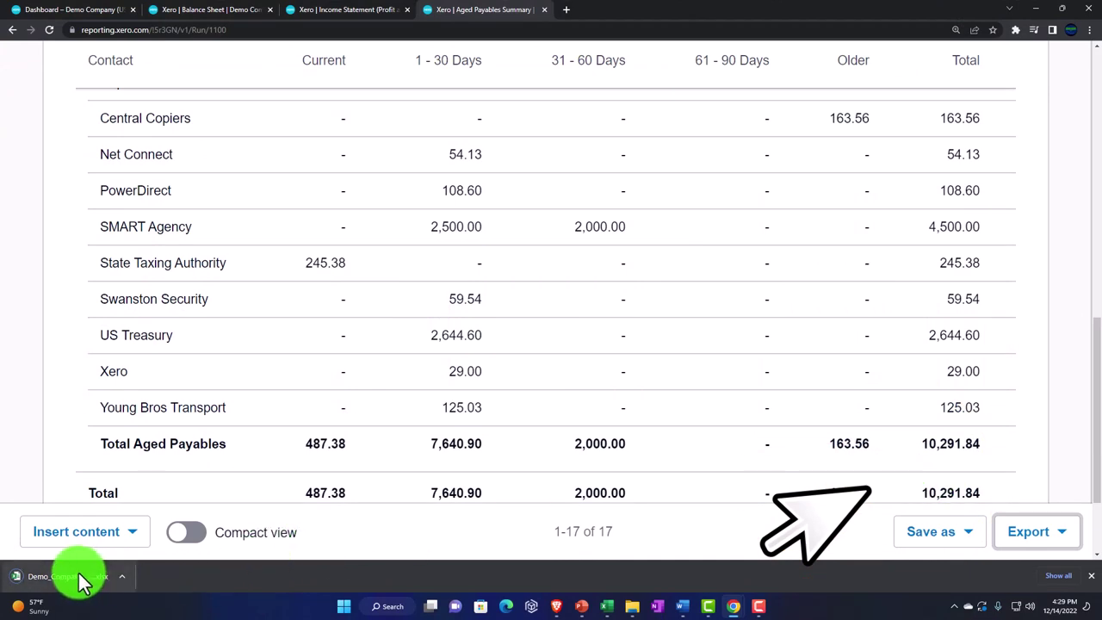
# Open the downloaded Aged Payables Summary workbook in Excel, enable editing and move its window out of the way
pyautogui.click(79, 572)
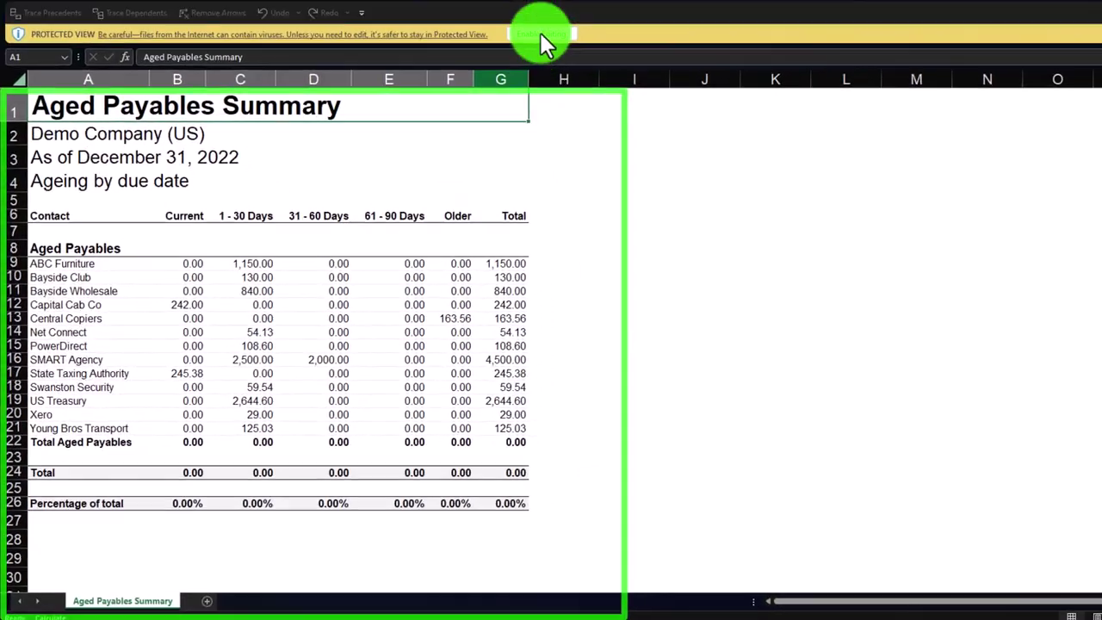
pyautogui.click(539, 38)
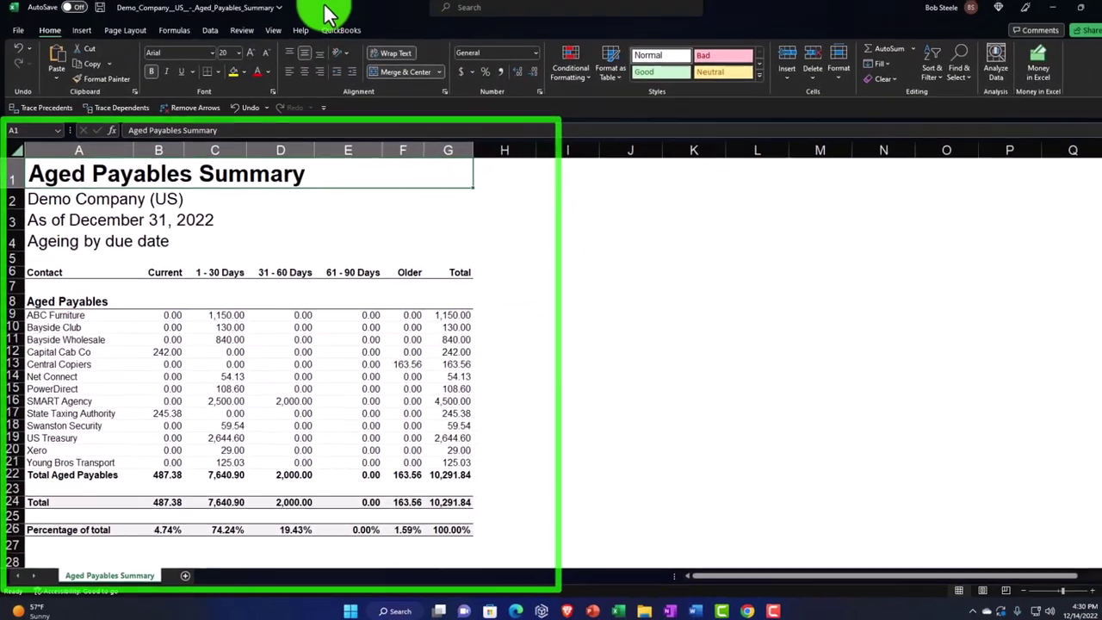
pyautogui.moveTo(320, 12); pyautogui.dragTo(1098, 275)
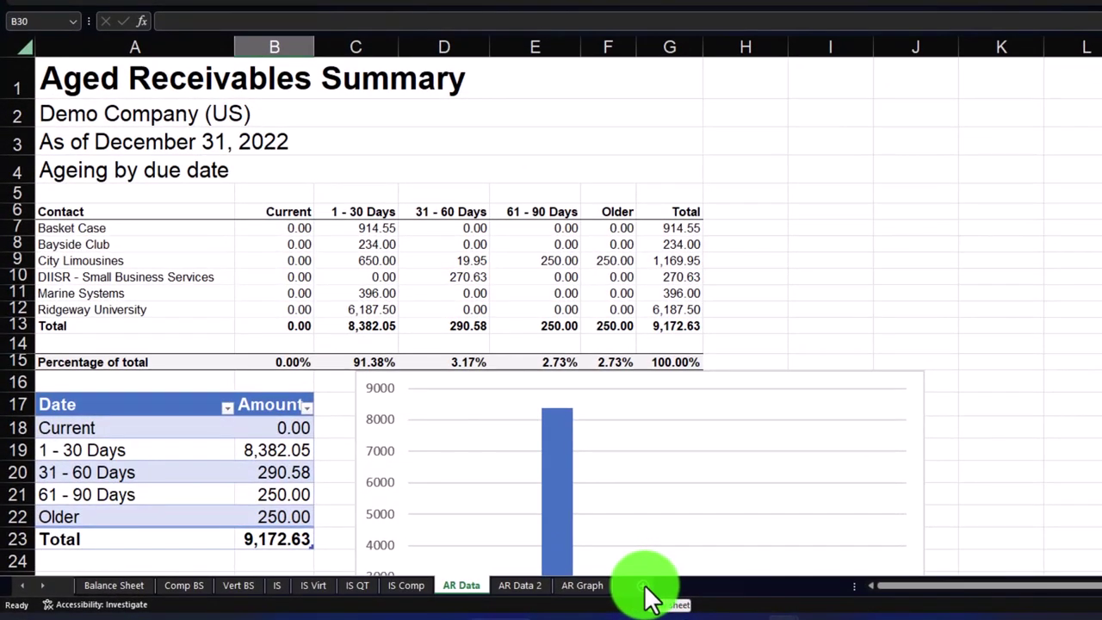
# Add a new worksheet after AR Graph in the Reports workbook and name it AP Data
pyautogui.click(645, 585)
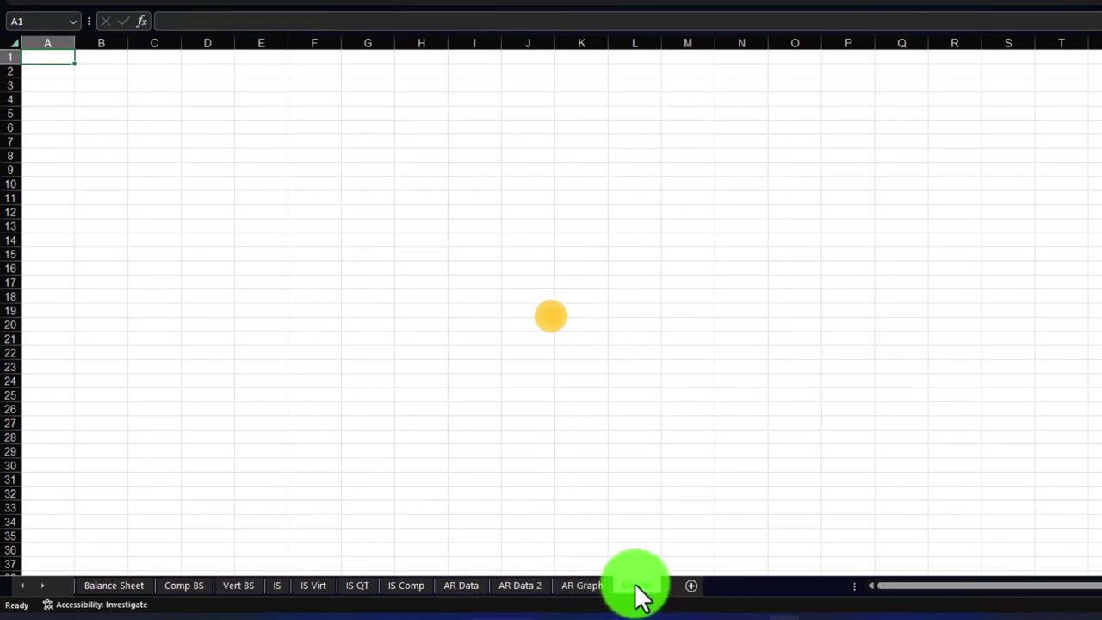
pyautogui.doubleClick(635, 585)
pyautogui.write('A')
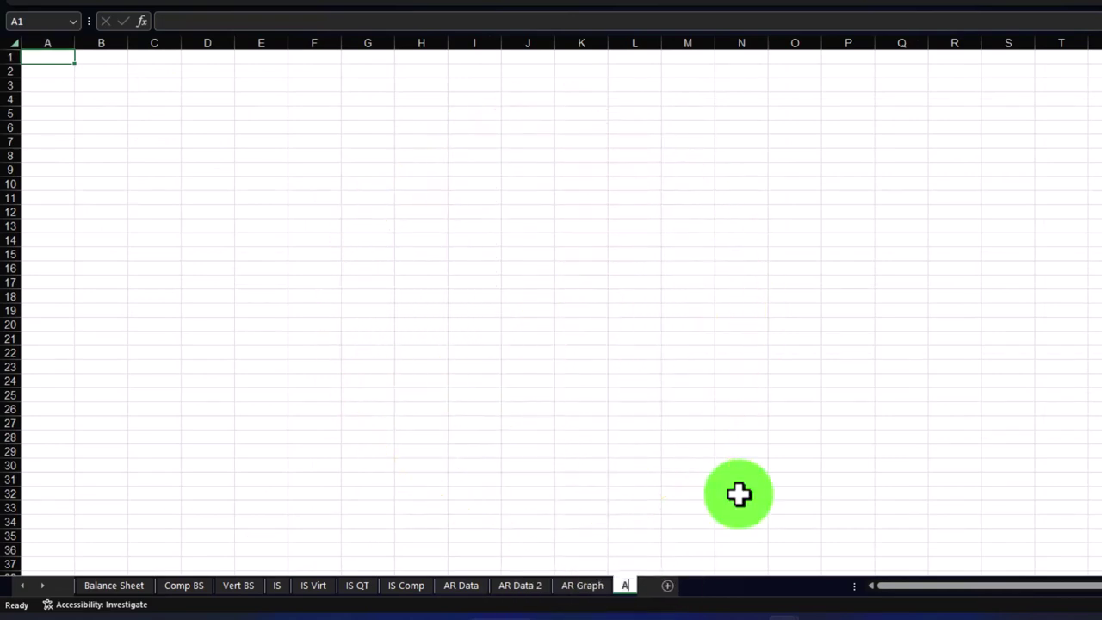
pyautogui.write('P Data')
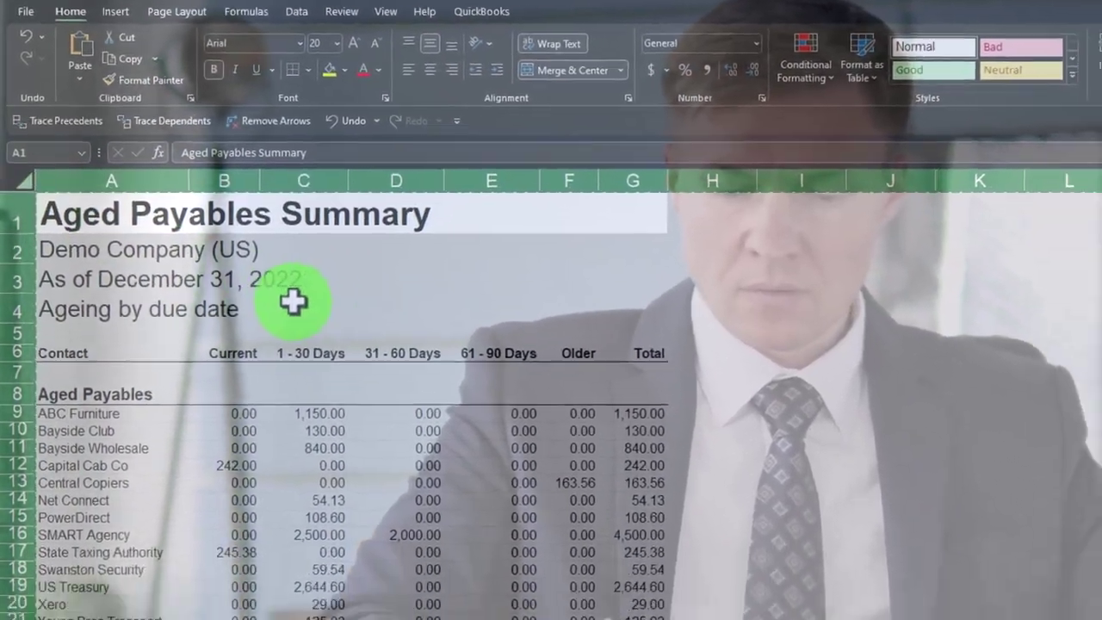
# Copy the entire exported Aged Payables Summary sheet and paste it over the whole AP Data worksheet
pyautogui.rightClick(314, 340)
pyautogui.press('Escape')
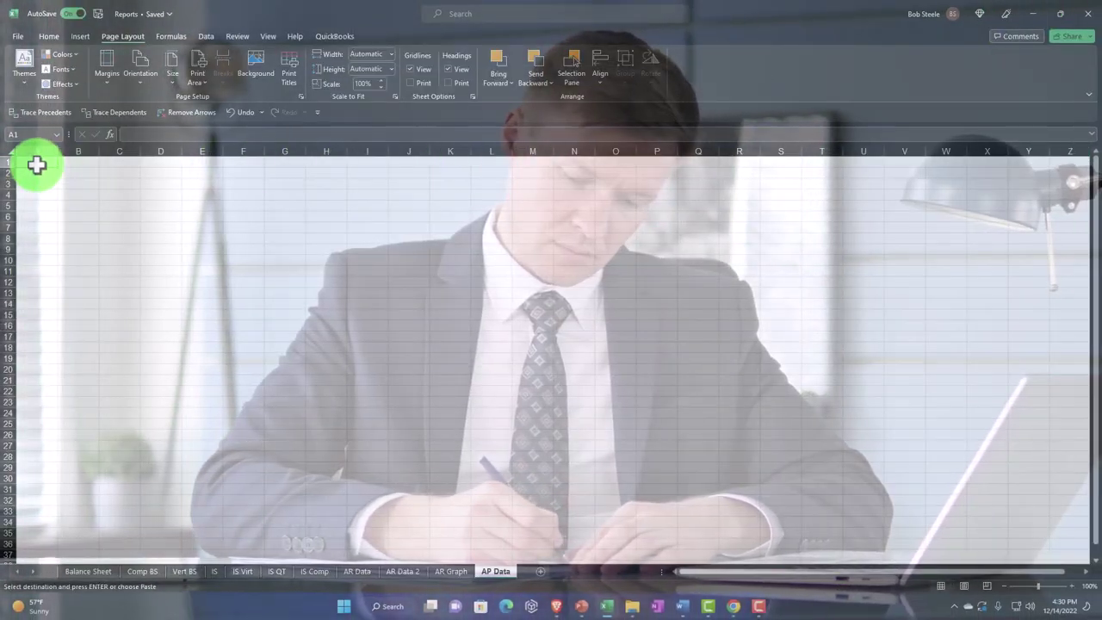
pyautogui.click(8, 162)
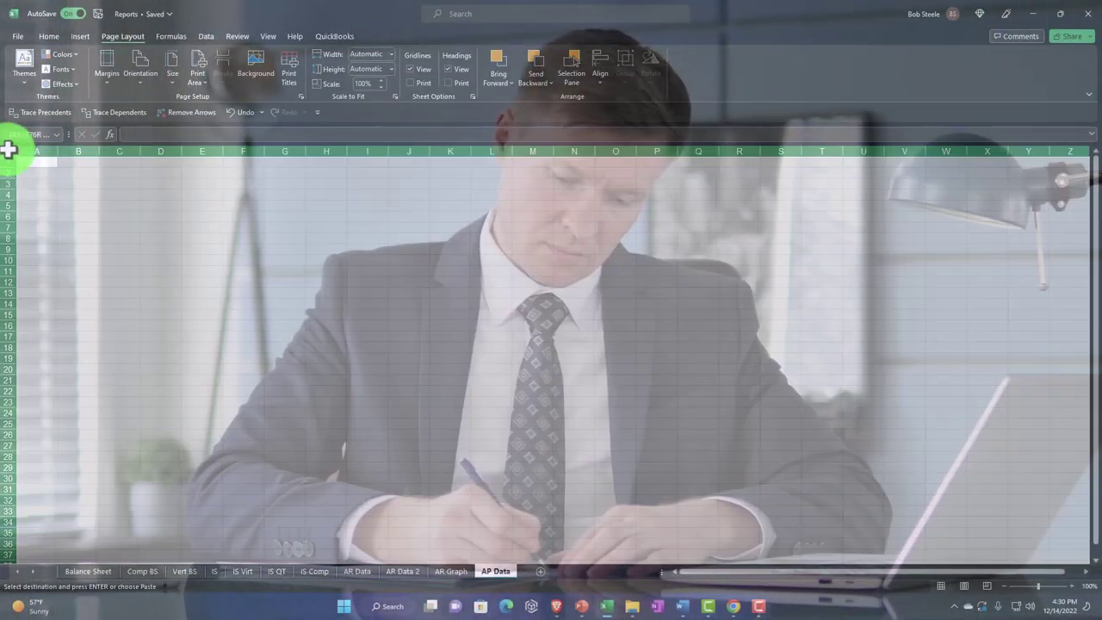
pyautogui.rightClick(62, 180)
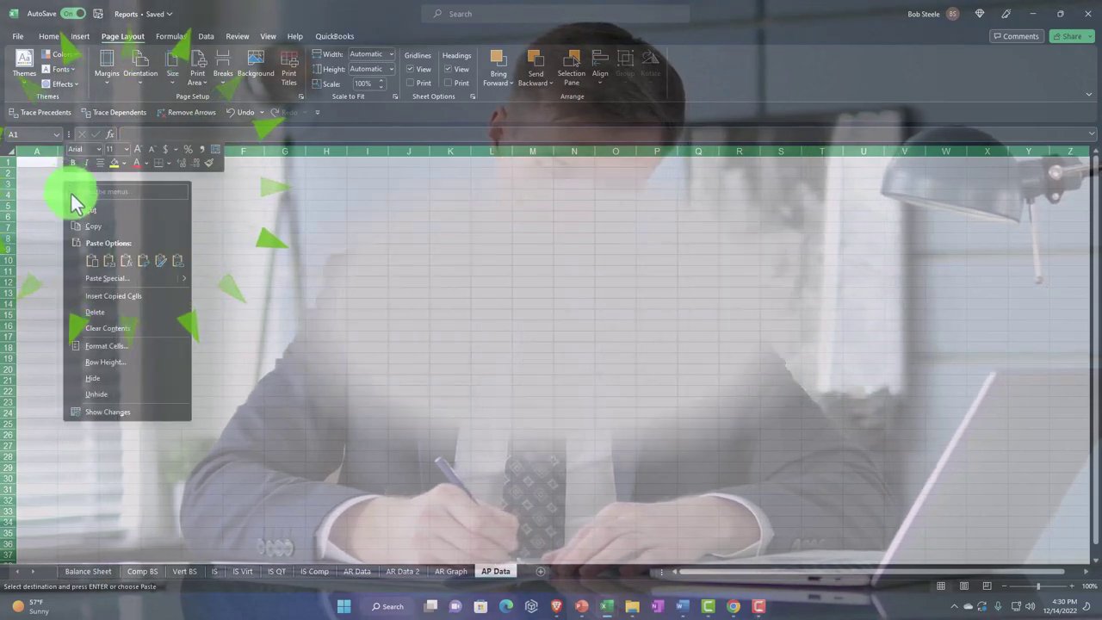
pyautogui.click(92, 256)
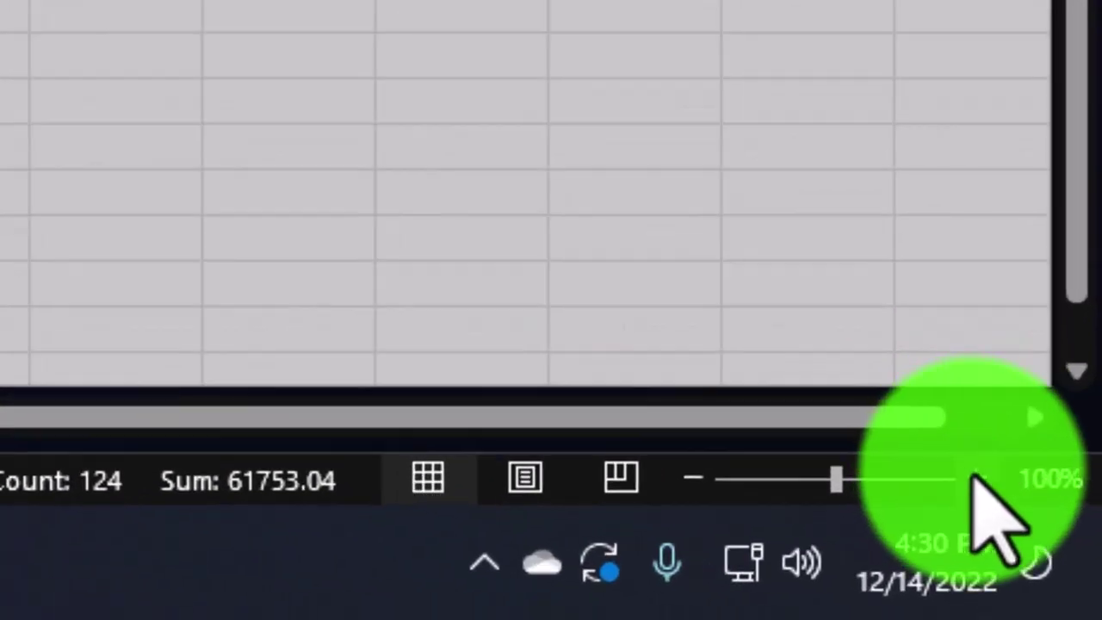
pyautogui.click(979, 482)
pyautogui.click(980, 482)
pyautogui.click(979, 482)
pyautogui.click(979, 482)
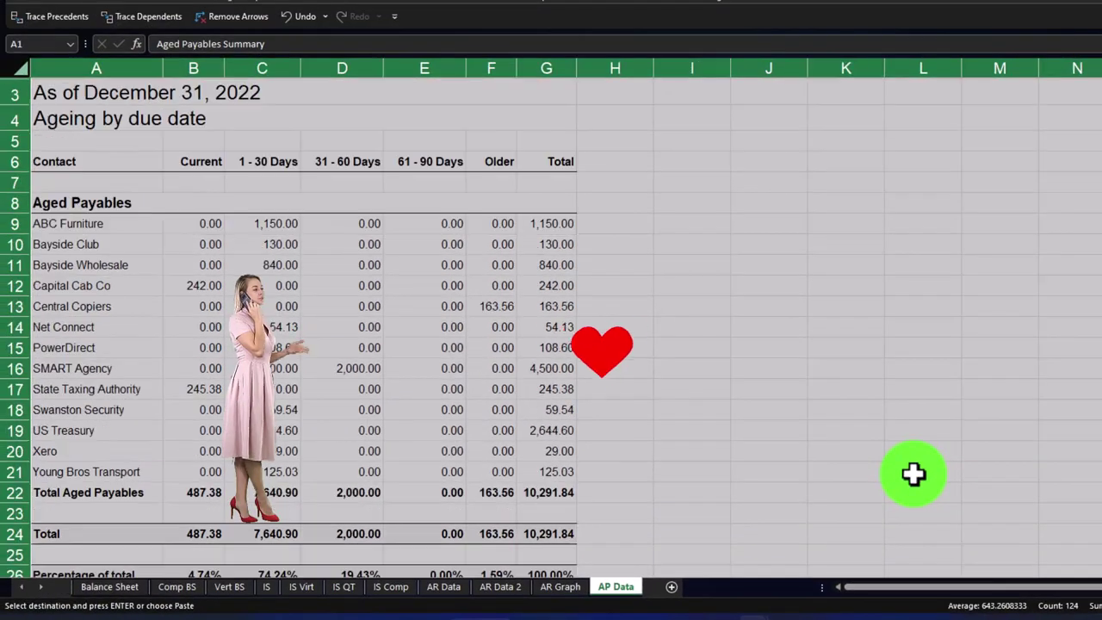
pyautogui.click(660, 365)
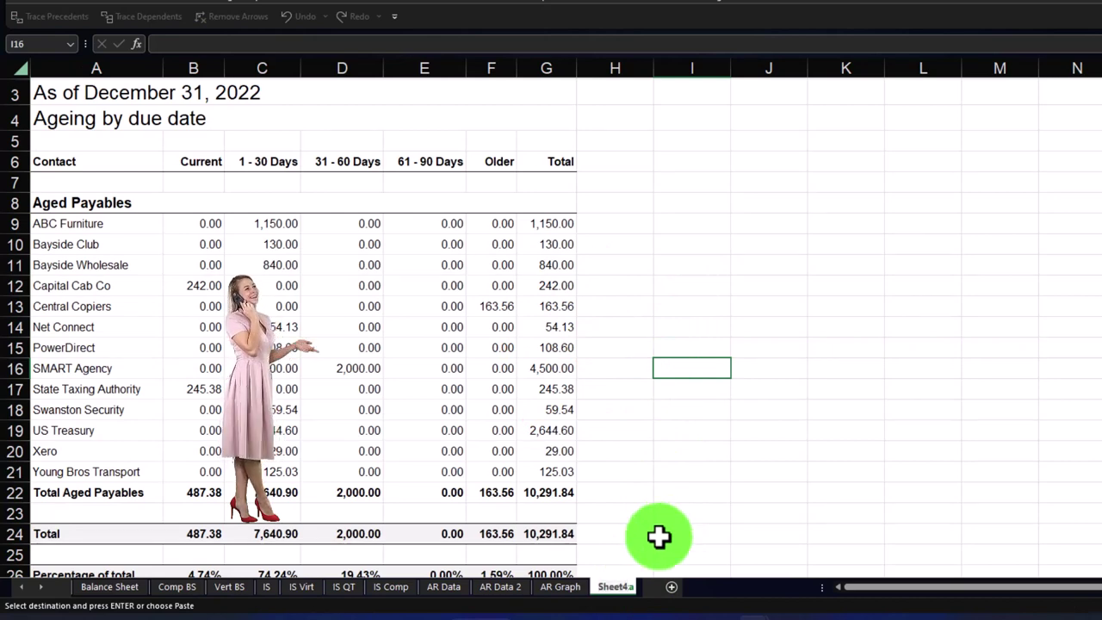
# Rename the worksheet holding the pasted Aged Payables Summary as AP OG
pyautogui.click(566, 592)
pyautogui.click(607, 588)
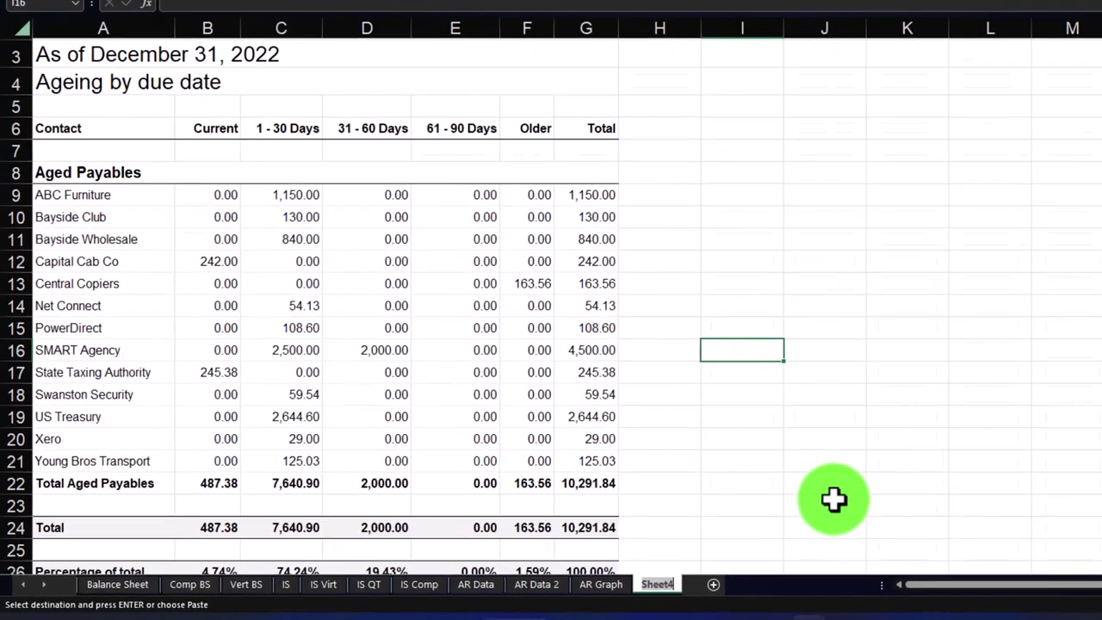
pyautogui.write('AP OG')
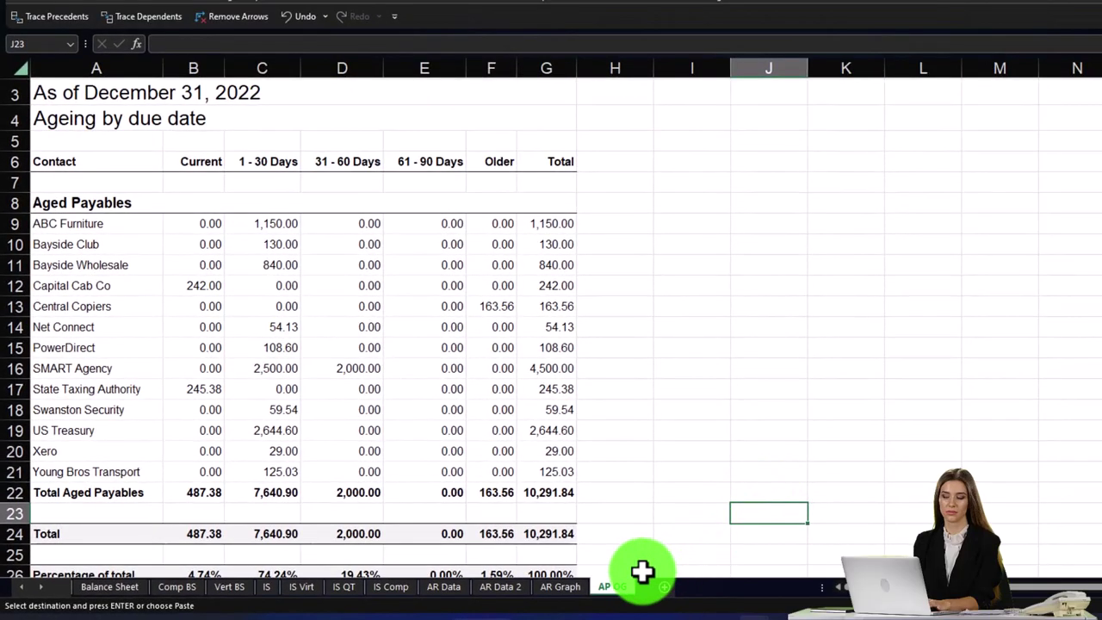
# Duplicate the AP OG worksheet directly after the original and rename the copy AP data
pyautogui.scroll(1, 590, 487)
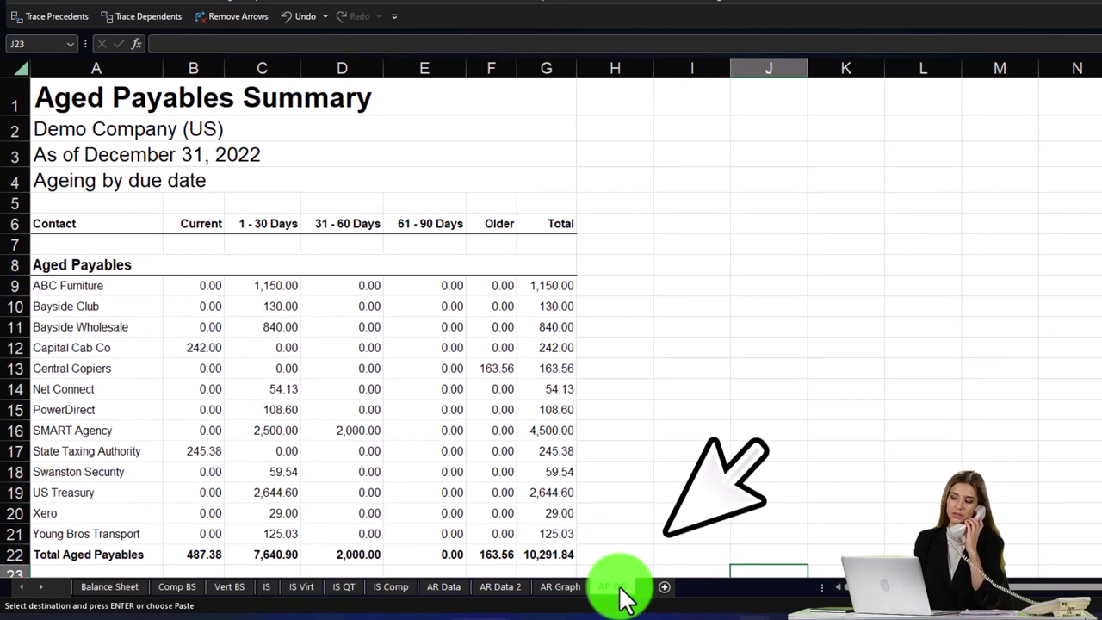
pyautogui.moveTo(619, 588); pyautogui.dragTo(696, 594)
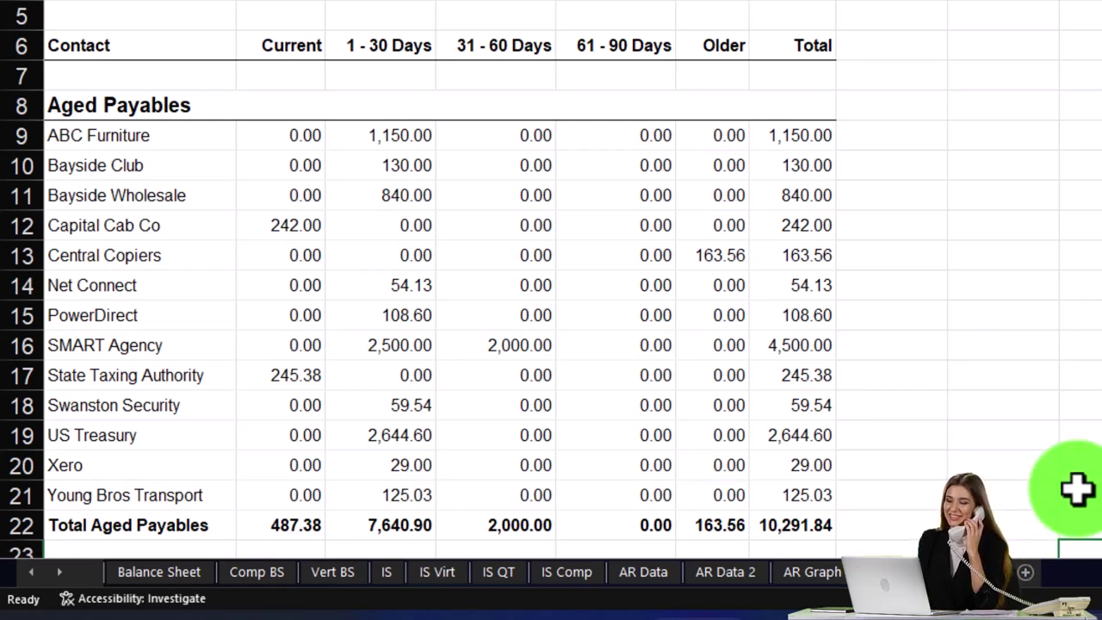
pyautogui.click(935, 293)
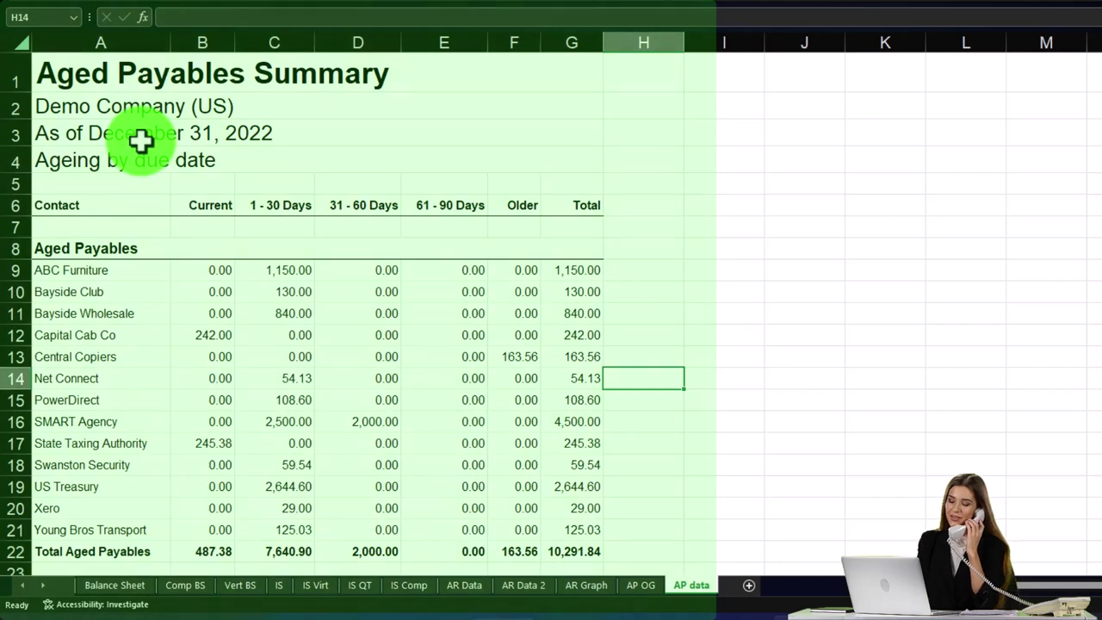
pyautogui.moveTo(140, 248); pyautogui.dragTo(138, 529)
pyautogui.moveTo(95, 269); pyautogui.dragTo(90, 357)
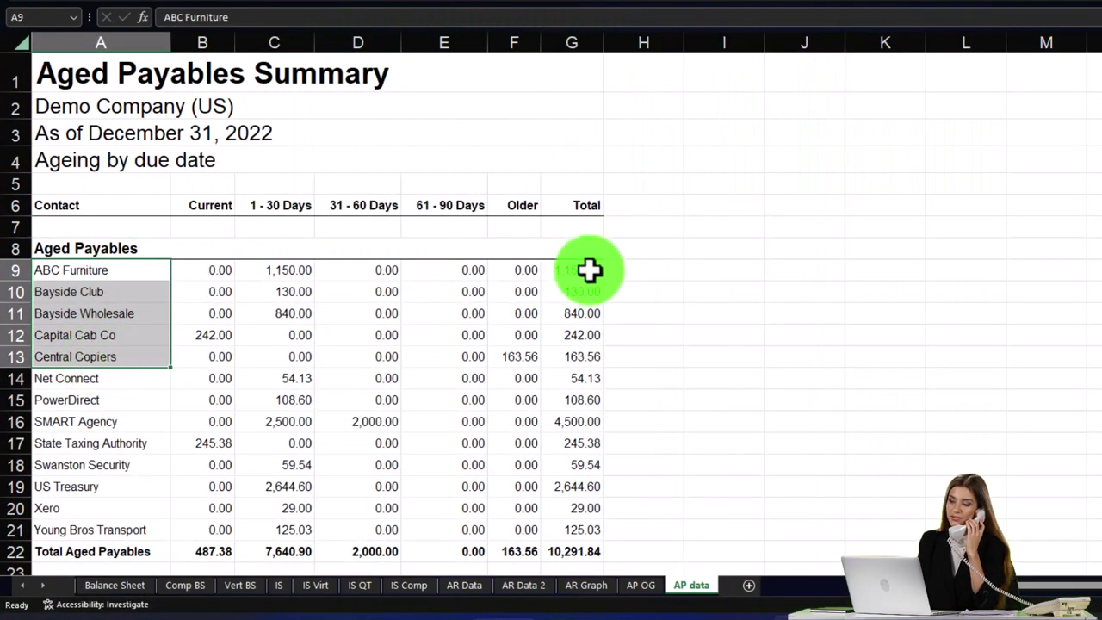
pyautogui.moveTo(591, 273); pyautogui.dragTo(584, 376)
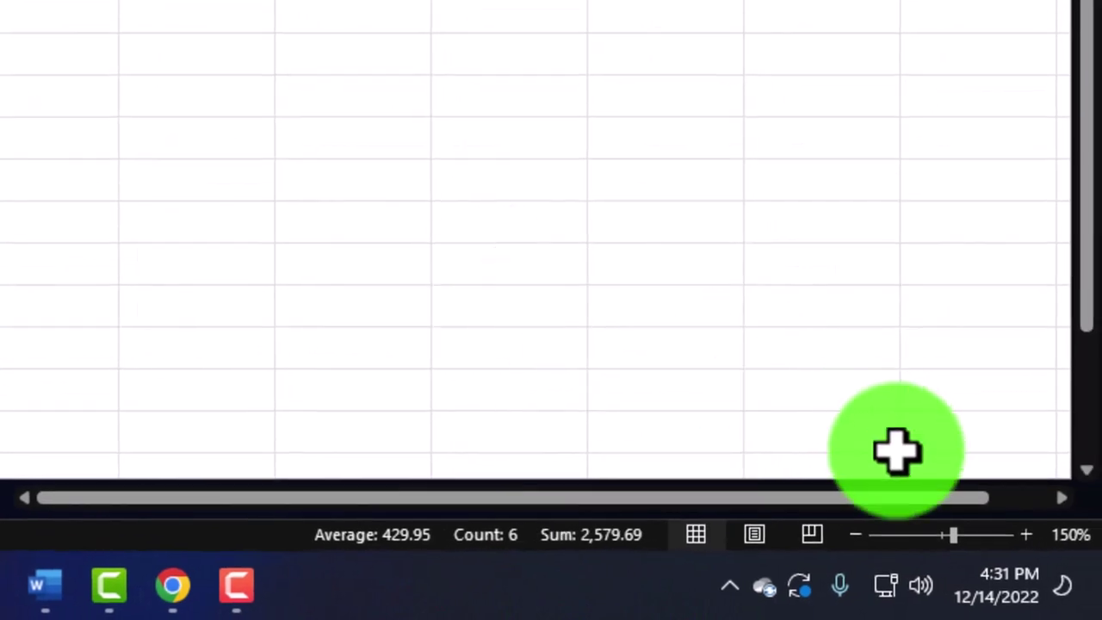
# Delete rows 1 to 5, holding the report title, company name, dates and blank row, from the AP data worksheet
pyautogui.click(1026, 536)
pyautogui.click(1026, 535)
pyautogui.click(1026, 535)
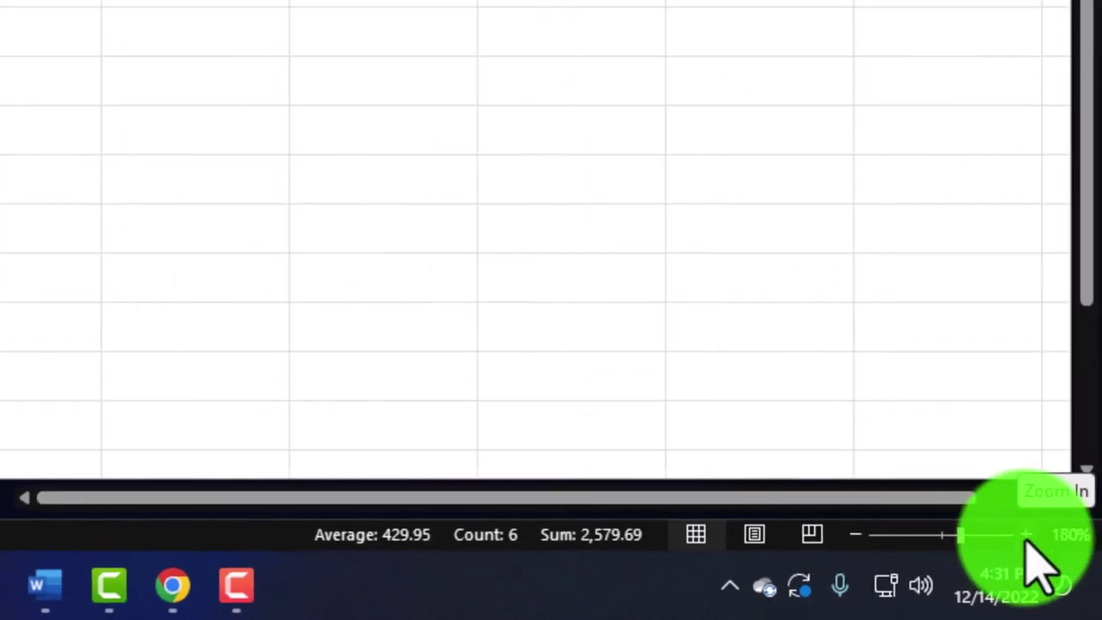
pyautogui.click(1026, 536)
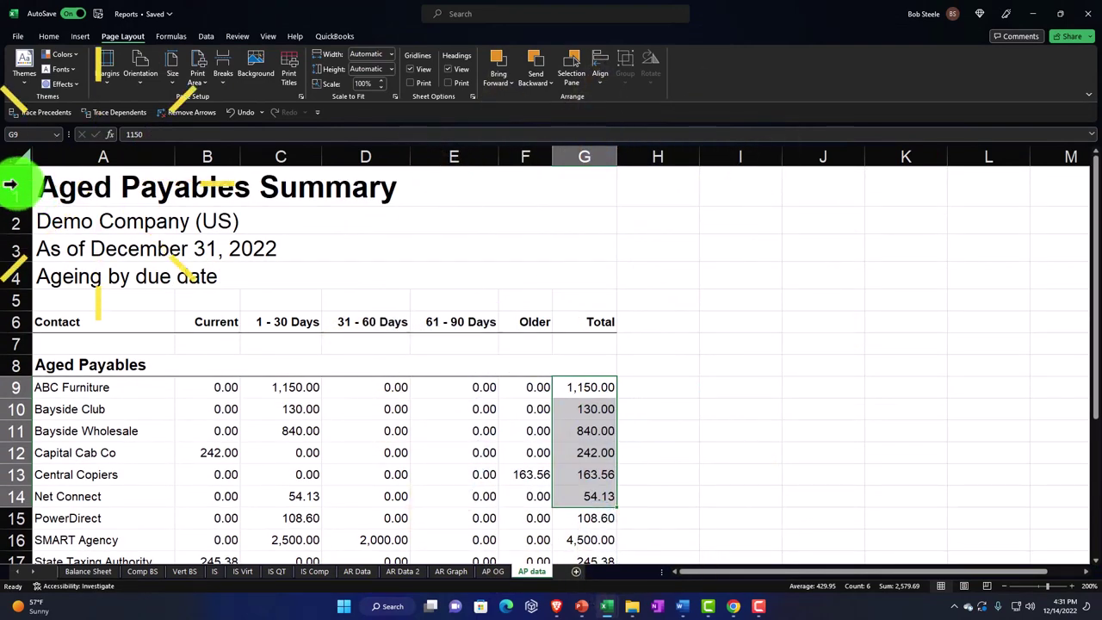
pyautogui.click(10, 184)
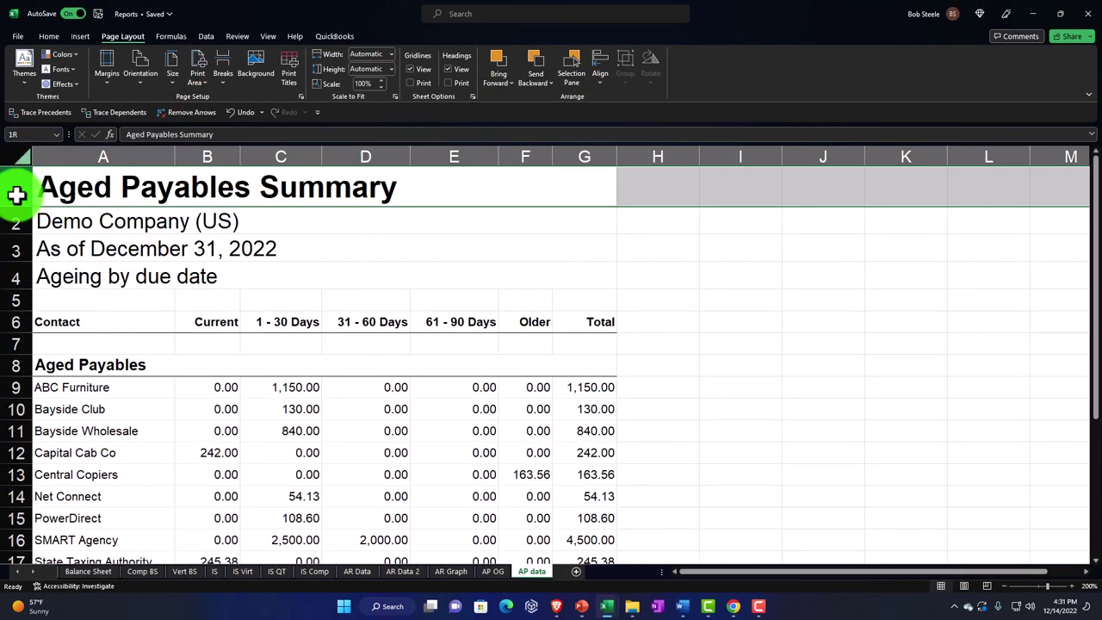
pyautogui.moveTo(15, 195); pyautogui.dragTo(22, 294)
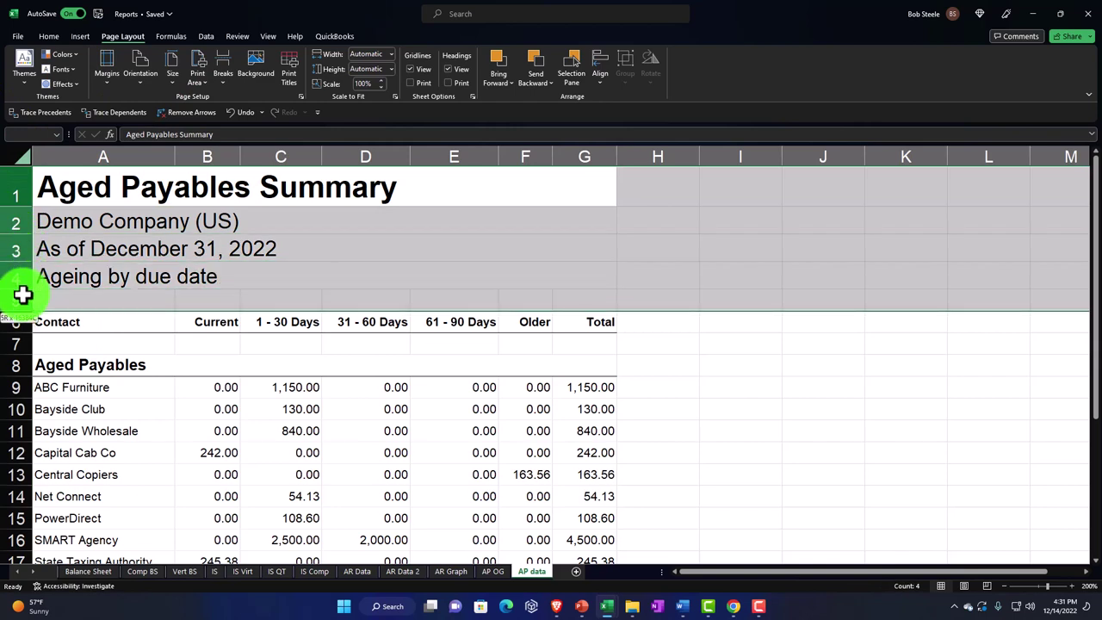
pyautogui.rightClick(178, 248)
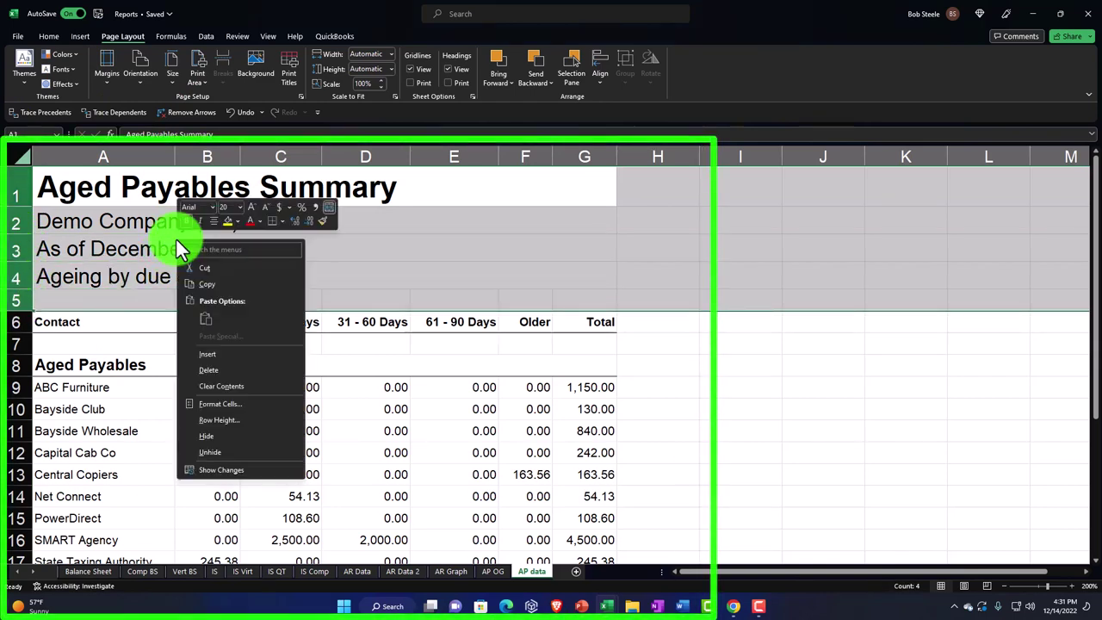
pyautogui.click(211, 370)
pyautogui.click(138, 239)
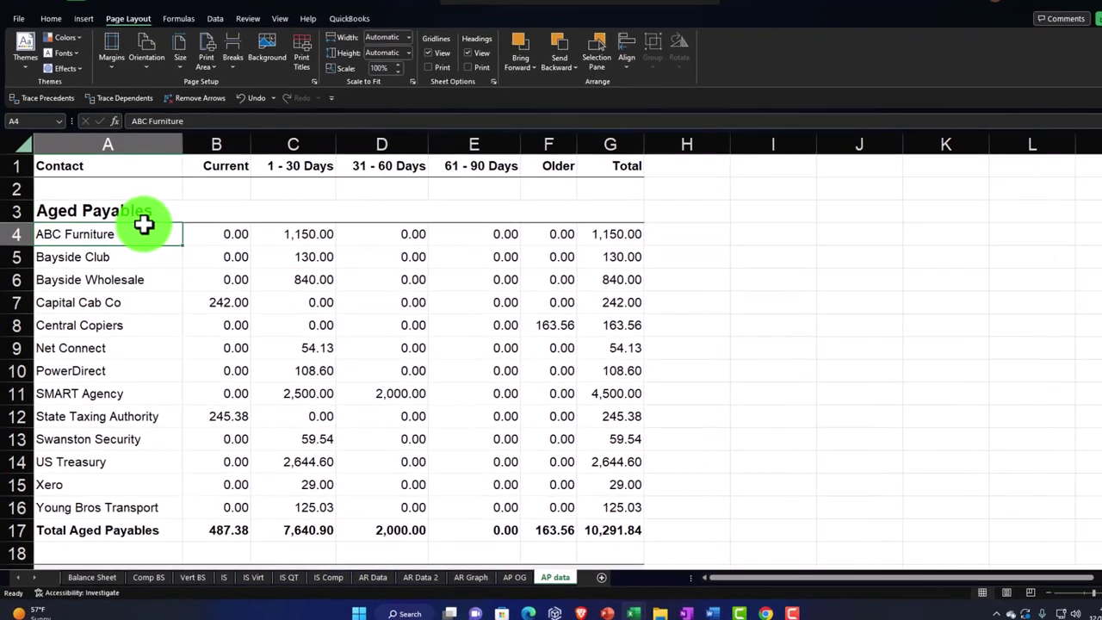
# Delete rows 2 and 3, the blank row and the Aged Payables heading below the column headers
pyautogui.click(102, 222)
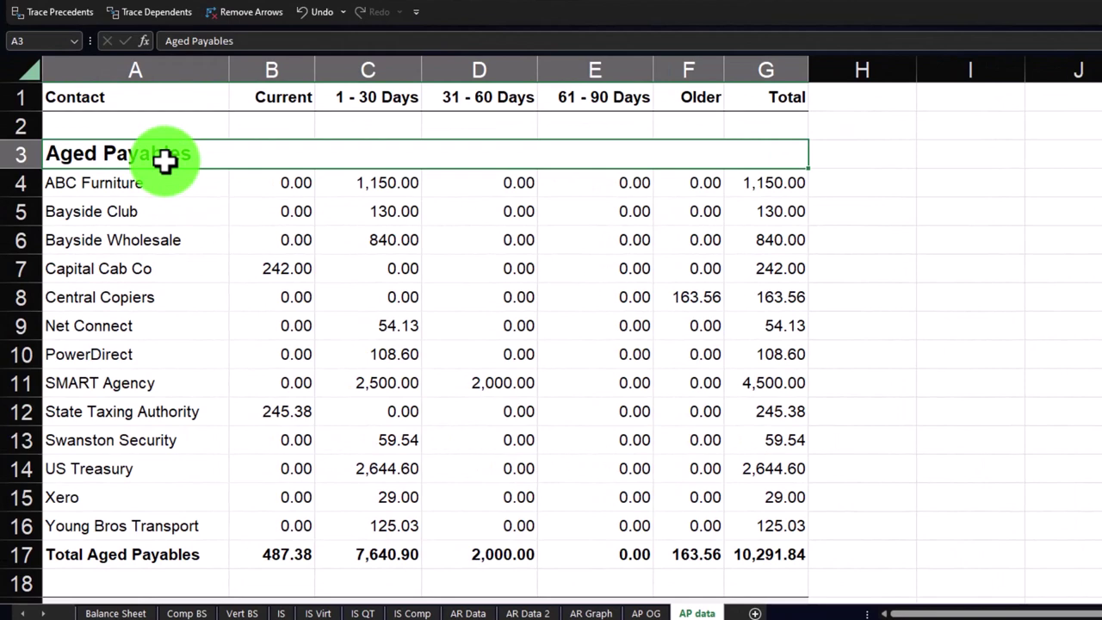
pyautogui.click(15, 125)
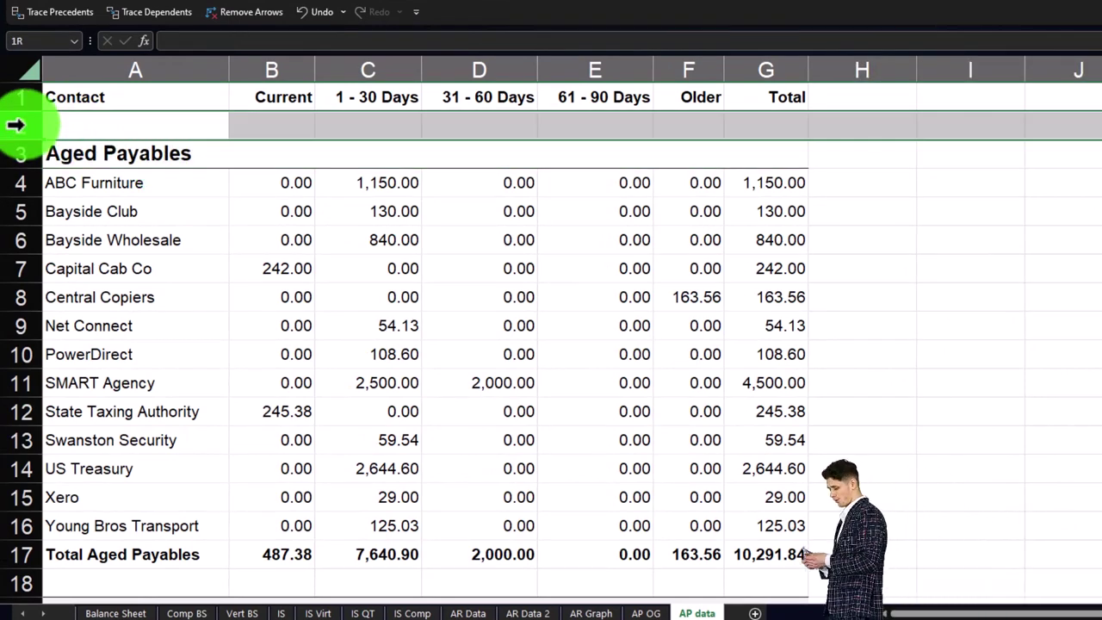
pyautogui.moveTo(16, 125); pyautogui.dragTo(25, 140)
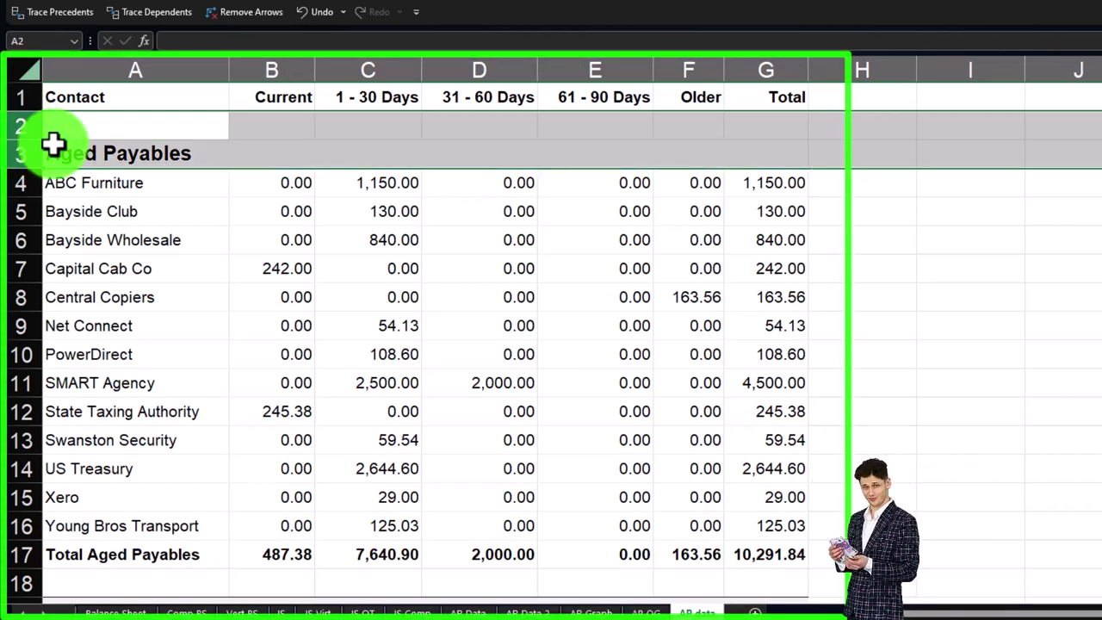
pyautogui.rightClick(167, 132)
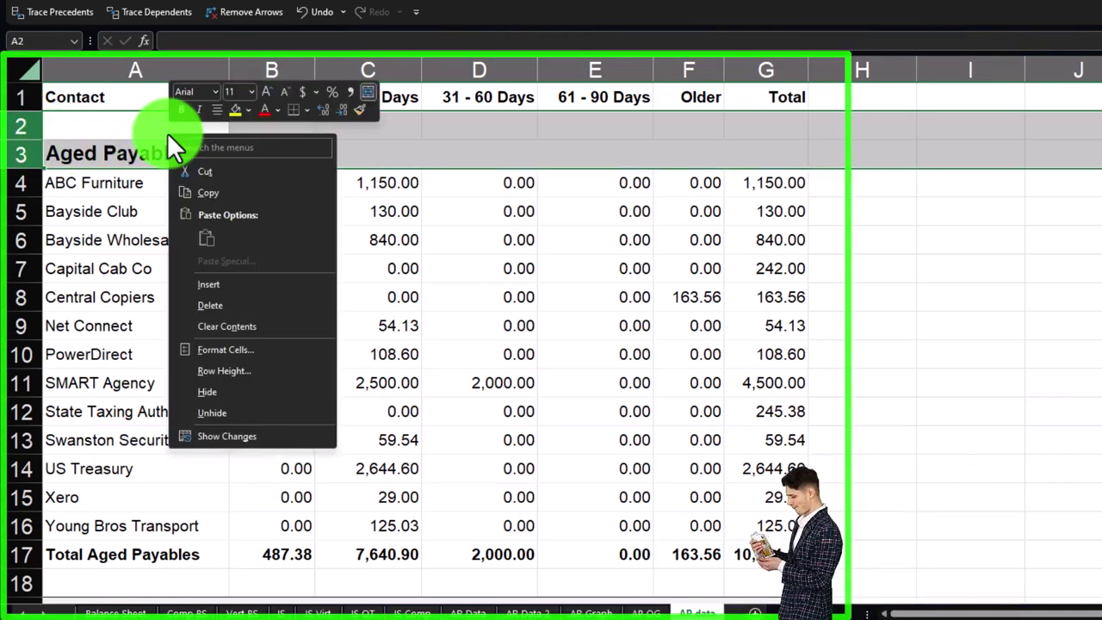
pyautogui.click(216, 295)
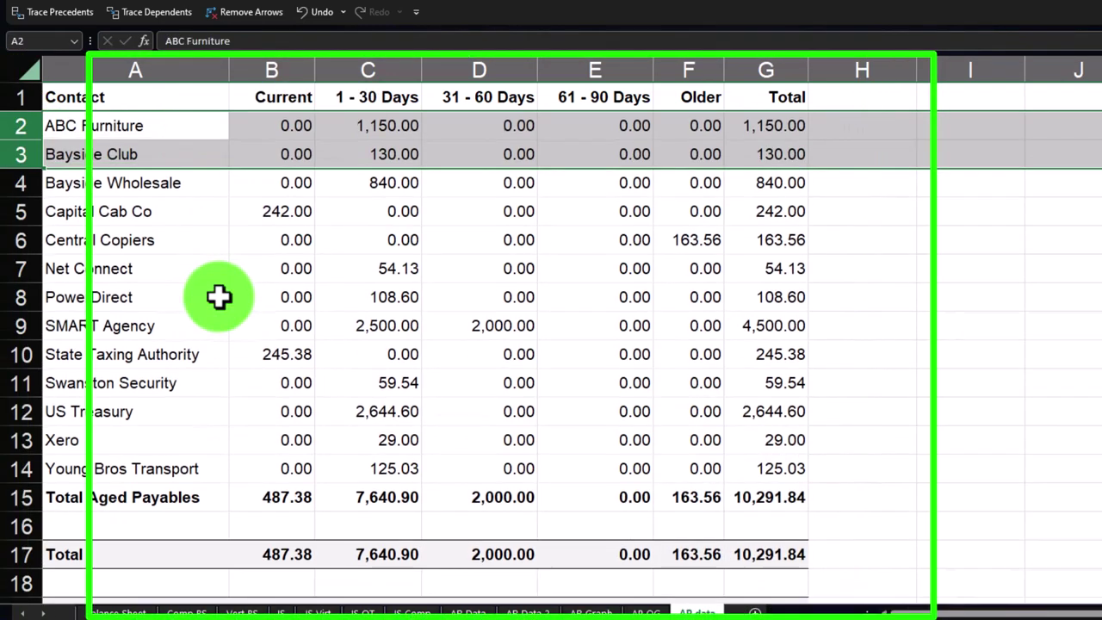
# Examine the formula behind the Total Aged Payables amount in the Total column
pyautogui.click(525, 300)
pyautogui.click(778, 128)
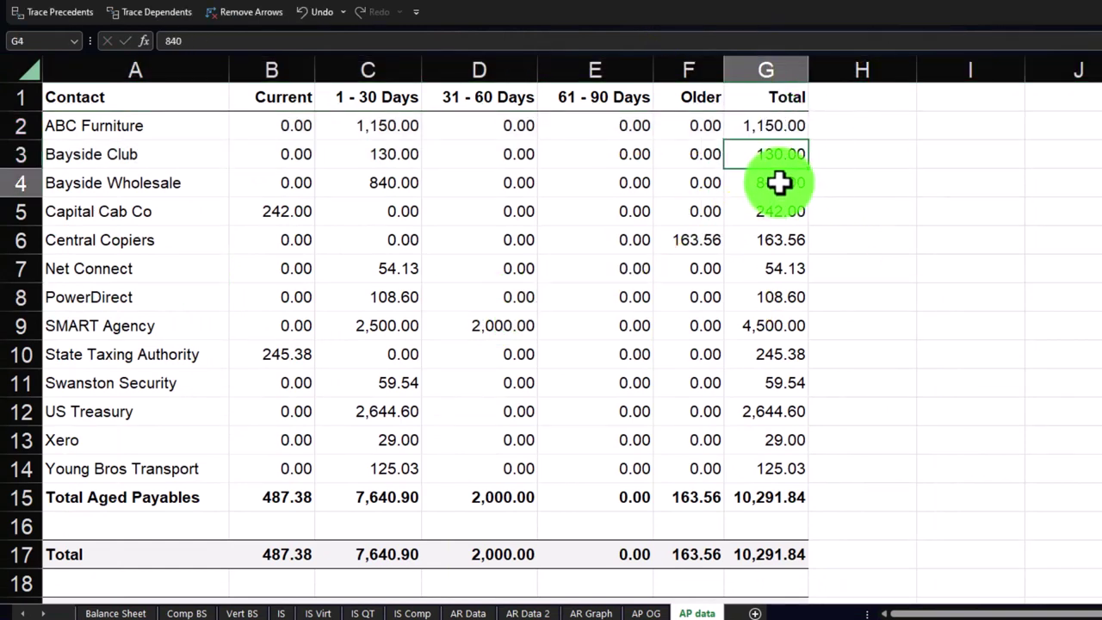
pyautogui.doubleClick(767, 241)
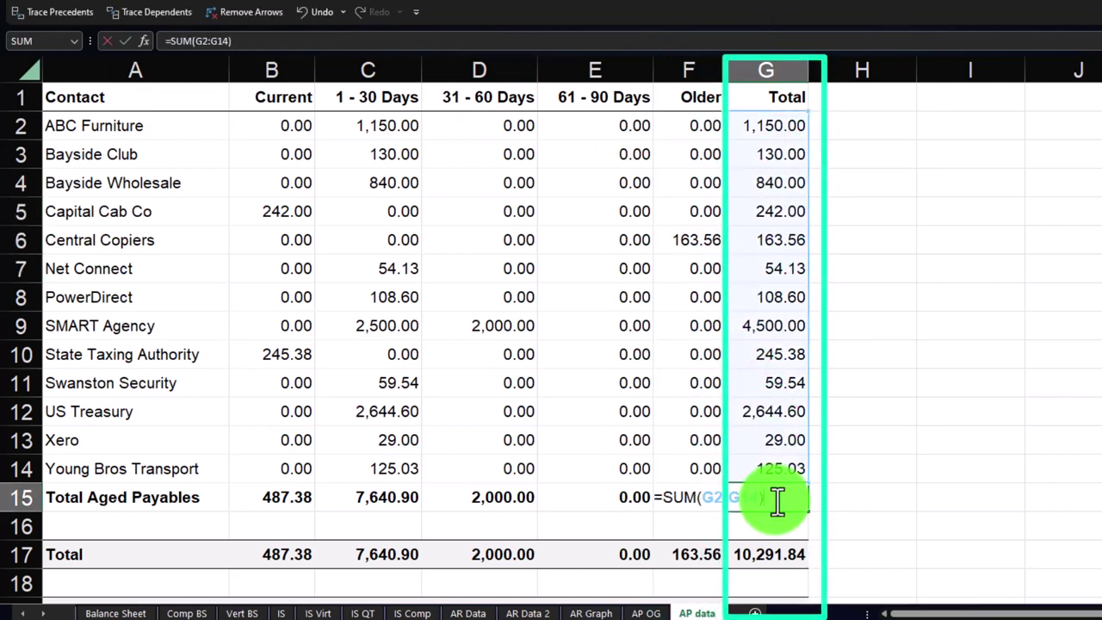
pyautogui.press('Return')
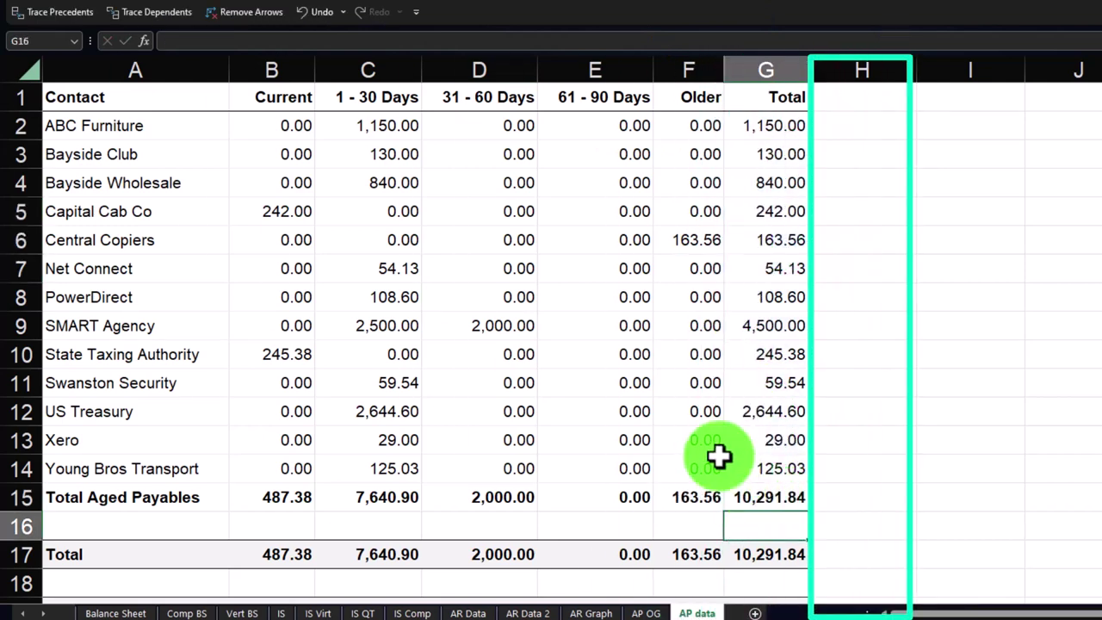
# Delete columns B to F with the aging periods Current through Older, keeping only Contact and Total
pyautogui.click(272, 76)
pyautogui.moveTo(304, 83); pyautogui.dragTo(689, 82)
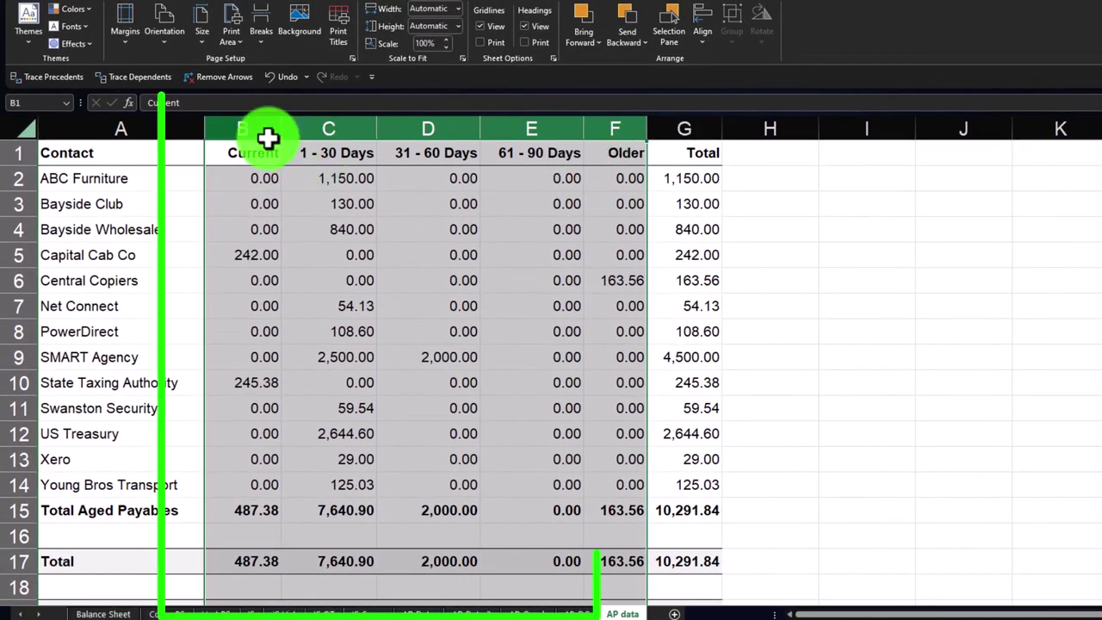
pyautogui.click(263, 129)
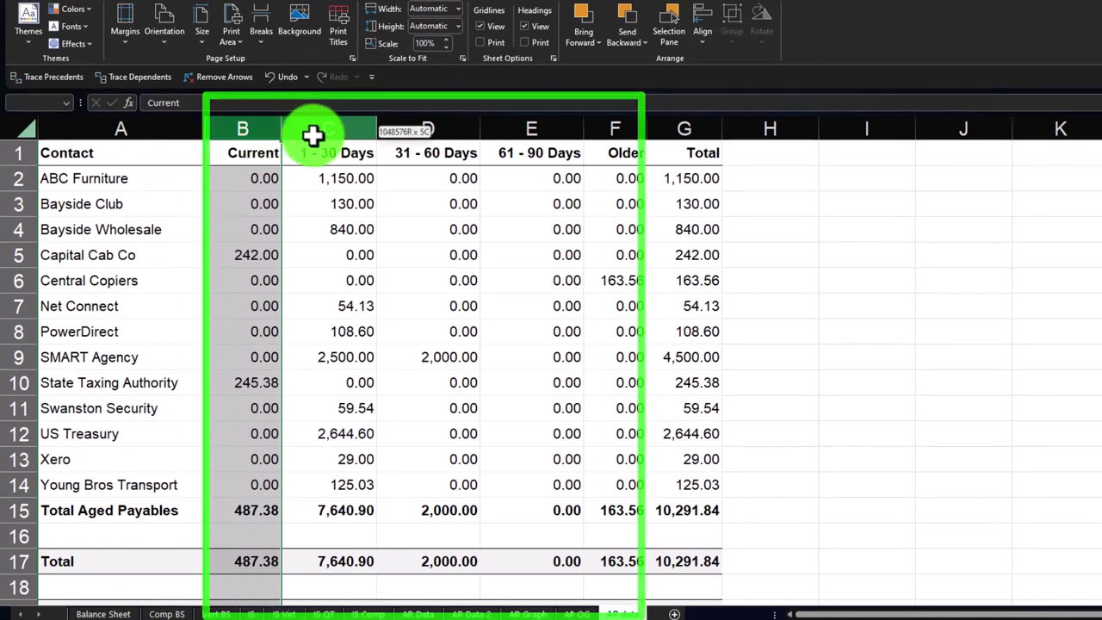
pyautogui.moveTo(313, 133); pyautogui.dragTo(593, 129)
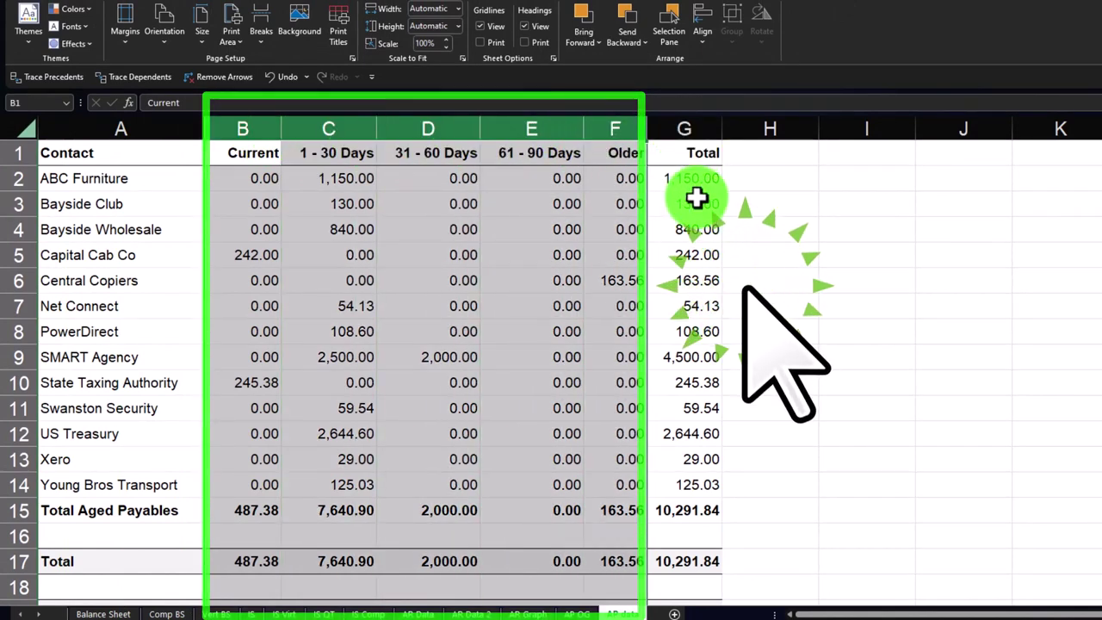
pyautogui.rightClick(360, 221)
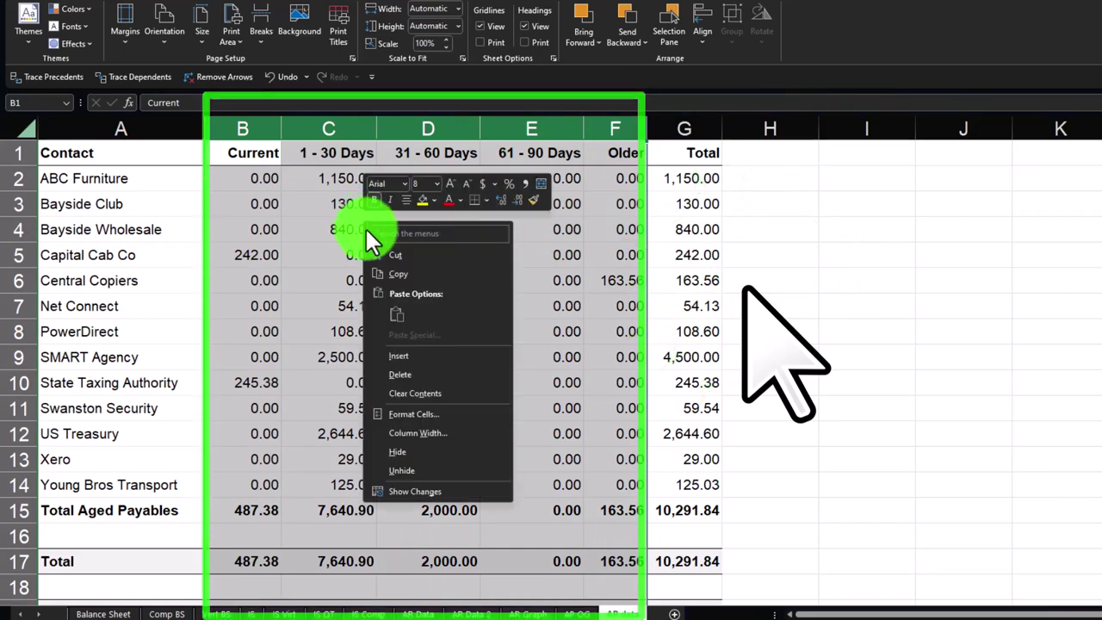
pyautogui.click(398, 370)
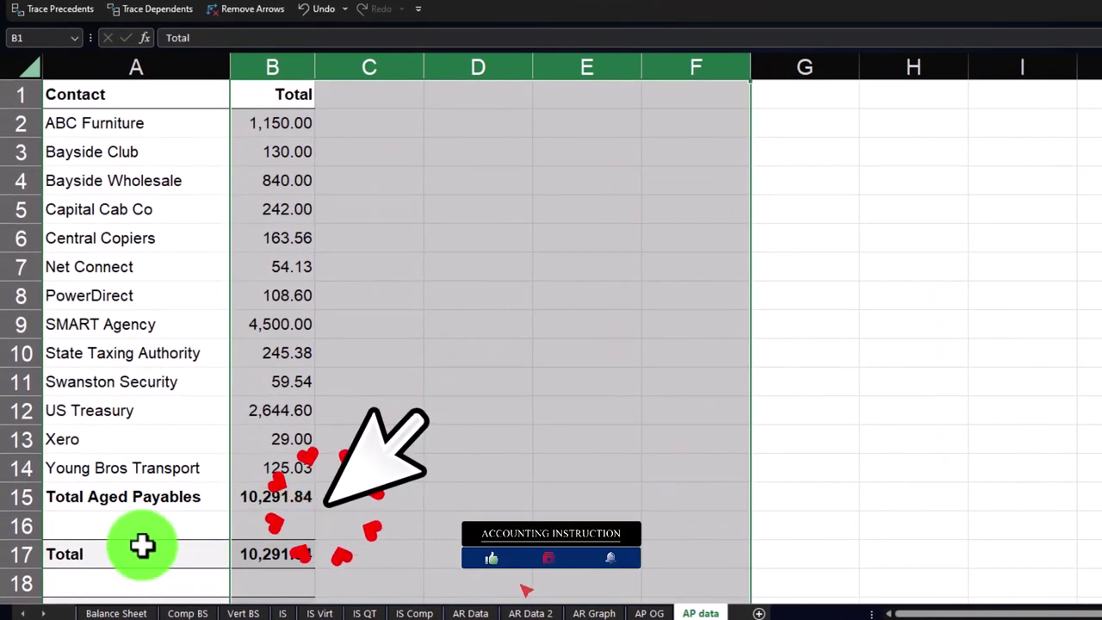
# Delete rows 15 to 17, containing Total Aged Payables, the blank row and Total
pyautogui.click(133, 521)
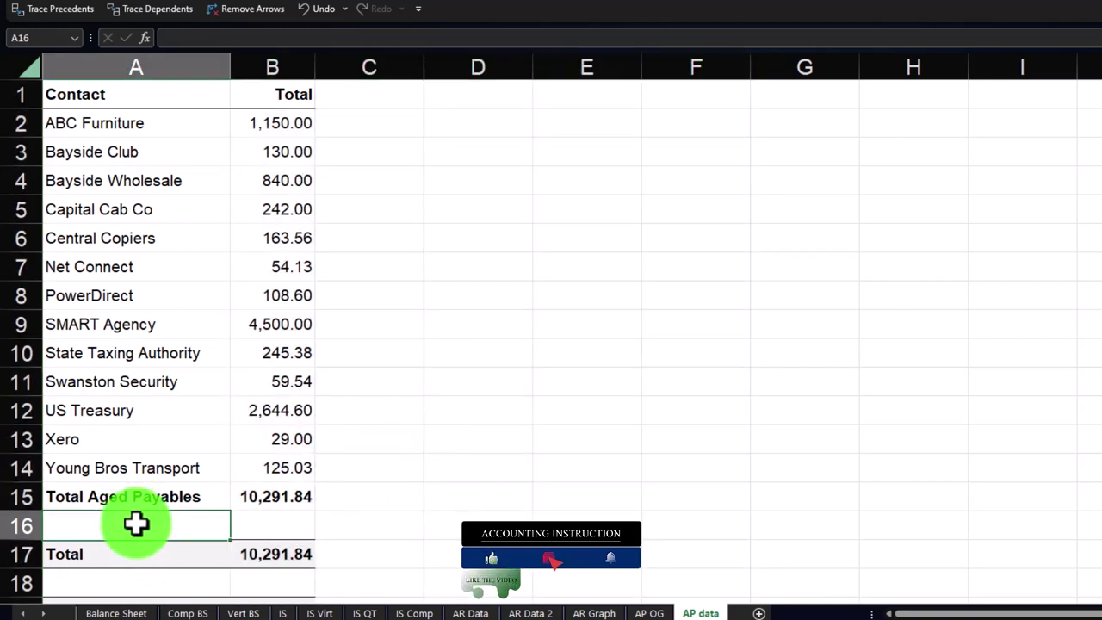
pyautogui.click(17, 496)
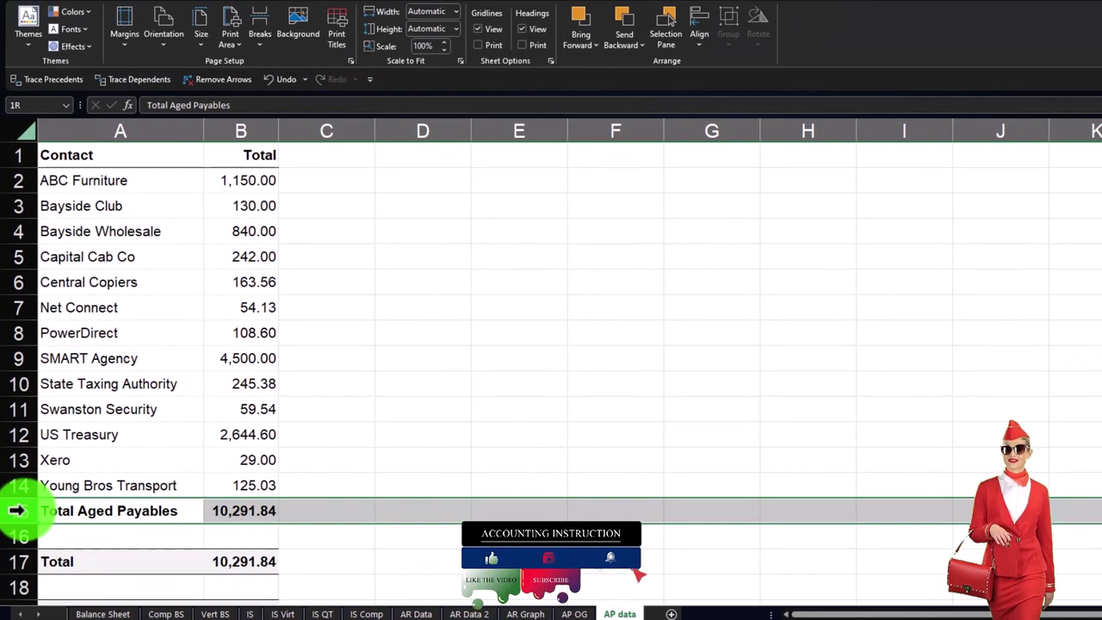
pyautogui.moveTo(17, 511); pyautogui.dragTo(20, 565)
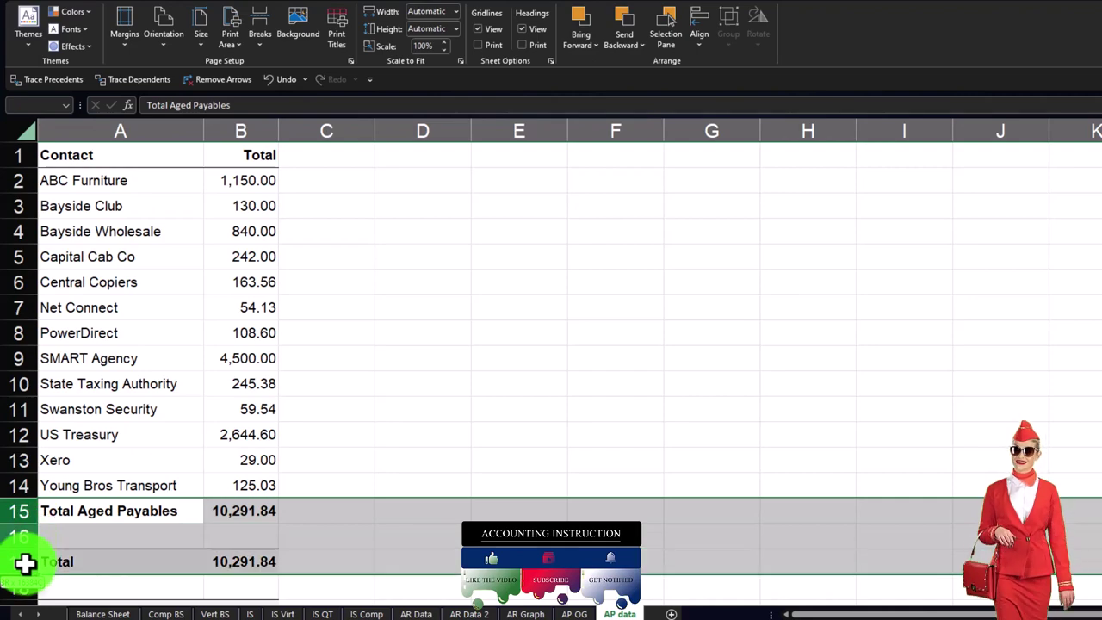
pyautogui.rightClick(135, 564)
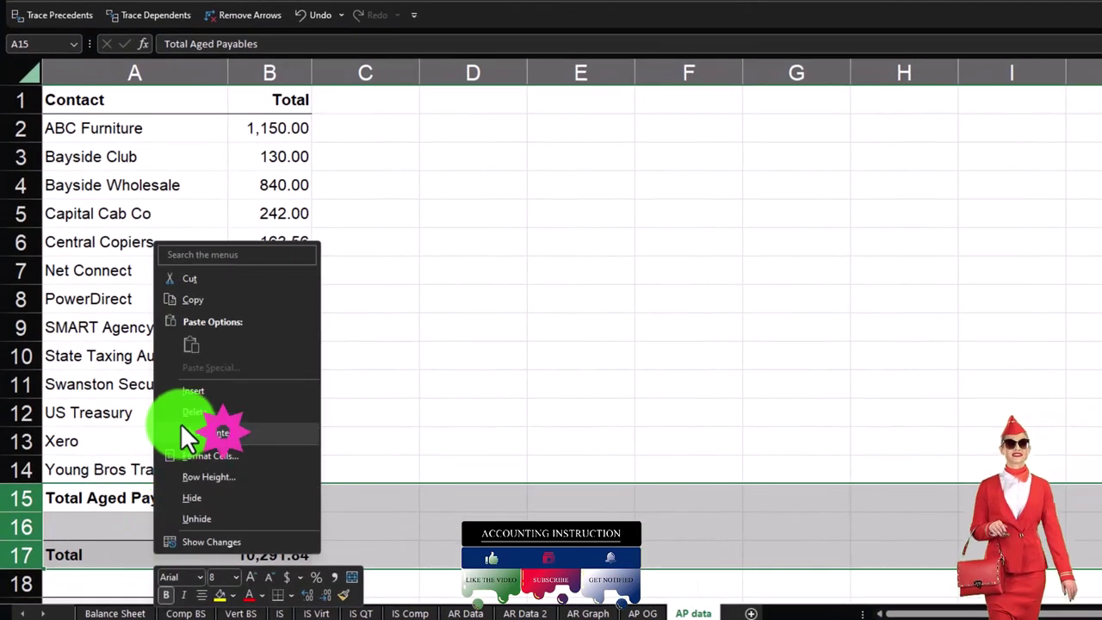
pyautogui.click(185, 415)
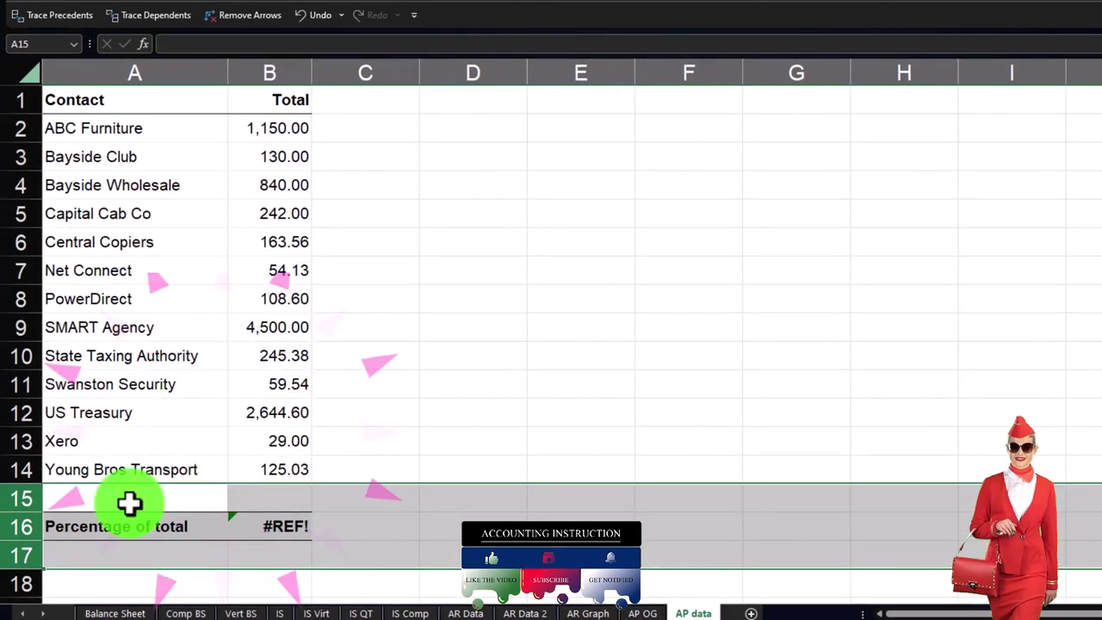
# Delete the leftover rows 15 to 17, including the Percentage of total line, below the contact list
pyautogui.scroll(-1, 127, 495)
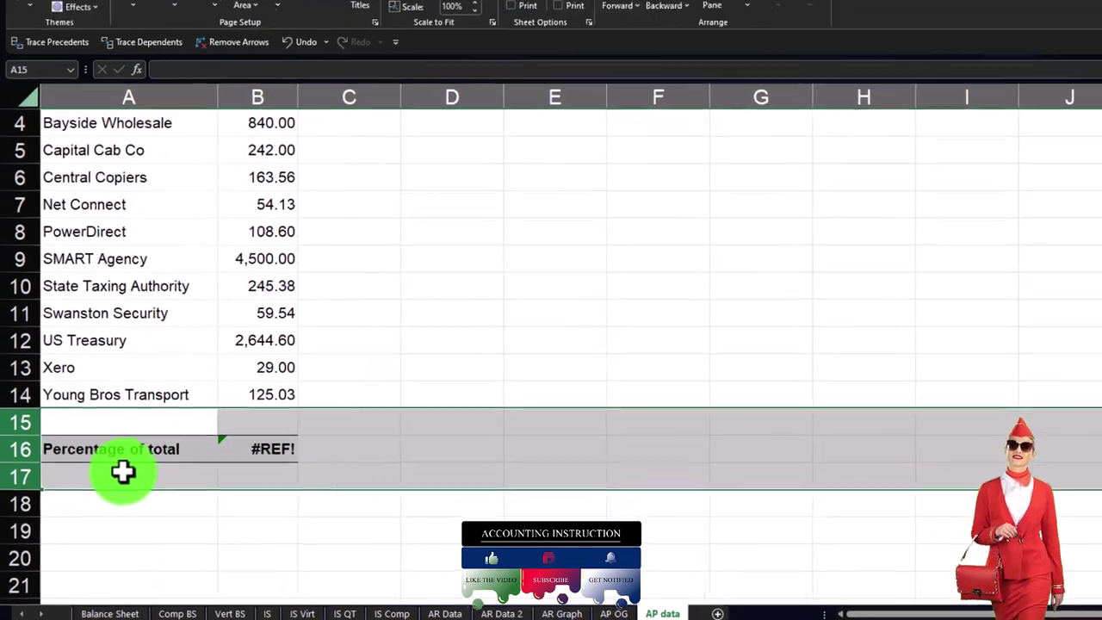
pyautogui.rightClick(129, 469)
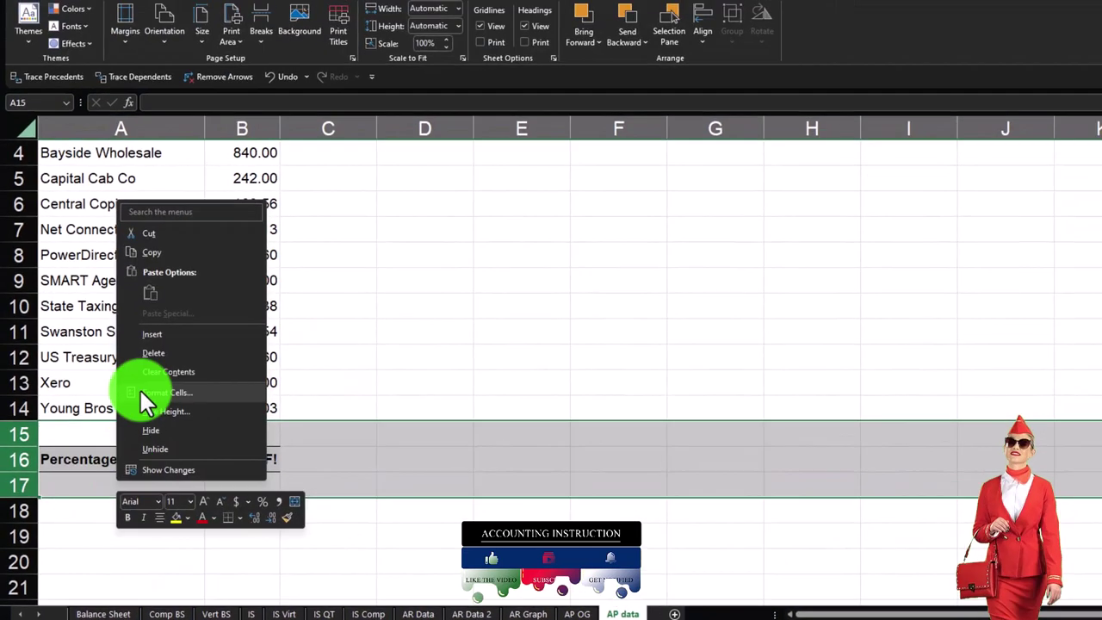
pyautogui.click(162, 338)
pyautogui.click(144, 355)
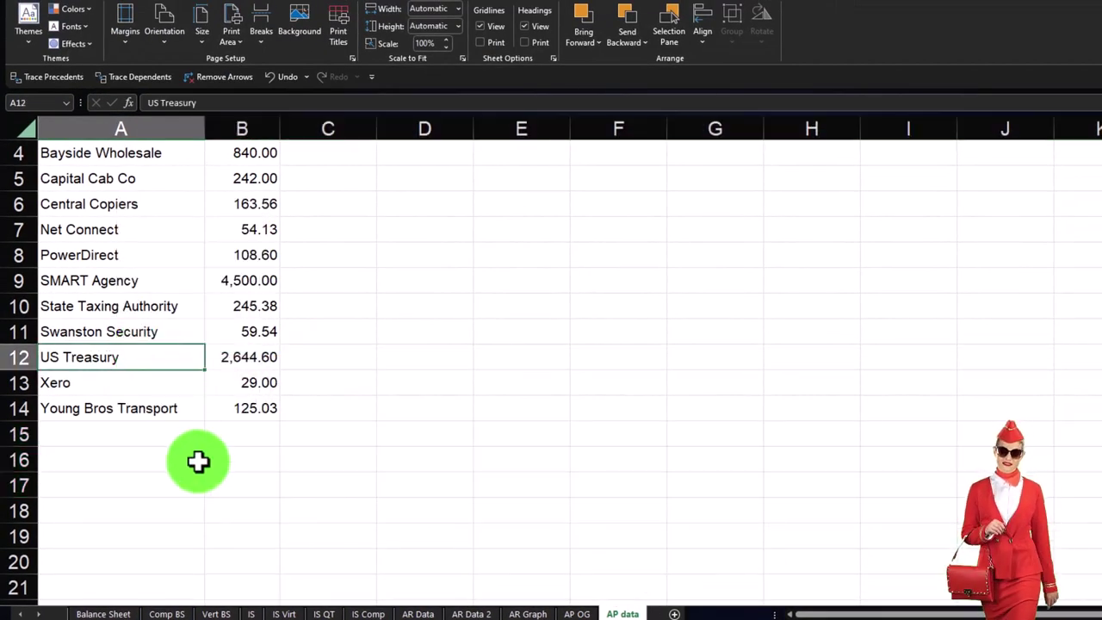
pyautogui.scroll(2, 197, 460)
pyautogui.scroll(2, 199, 461)
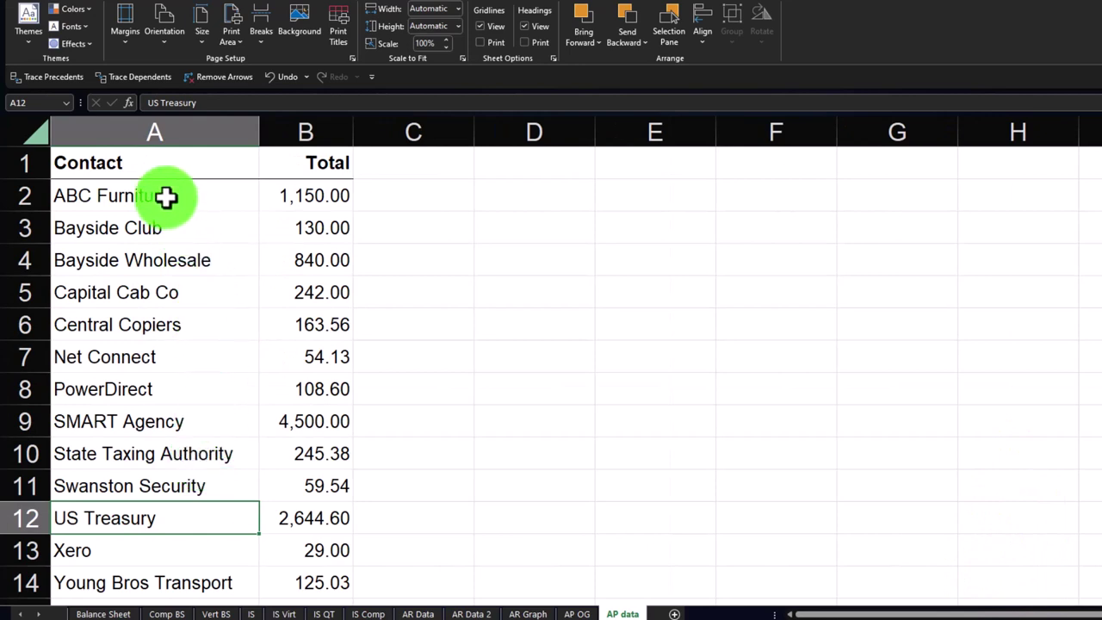
pyautogui.click(280, 200)
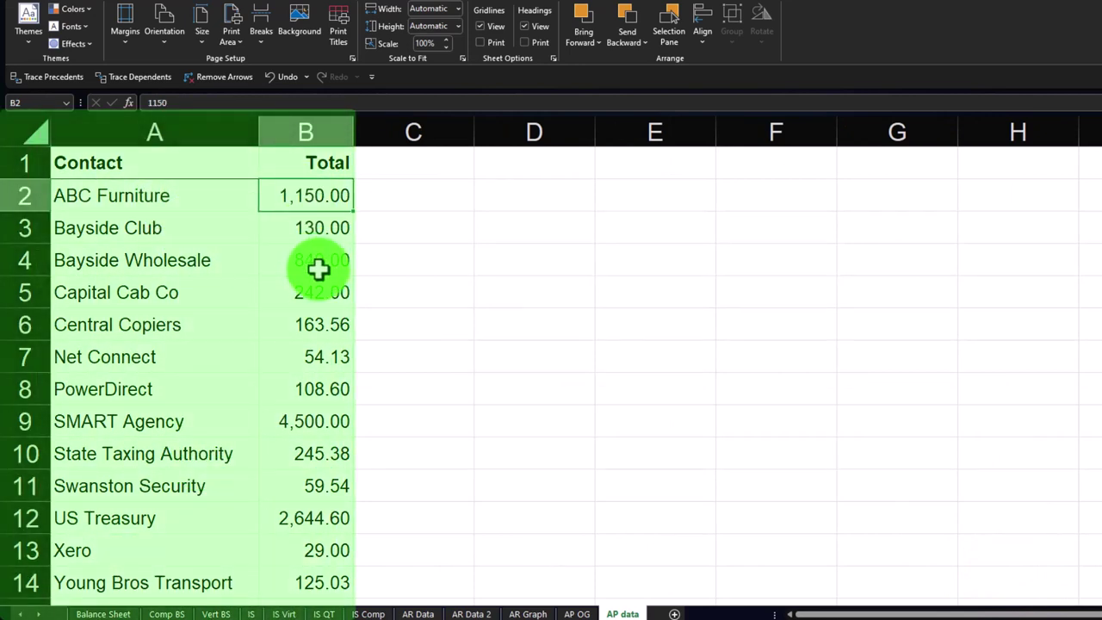
pyautogui.moveTo(142, 160); pyautogui.dragTo(301, 191)
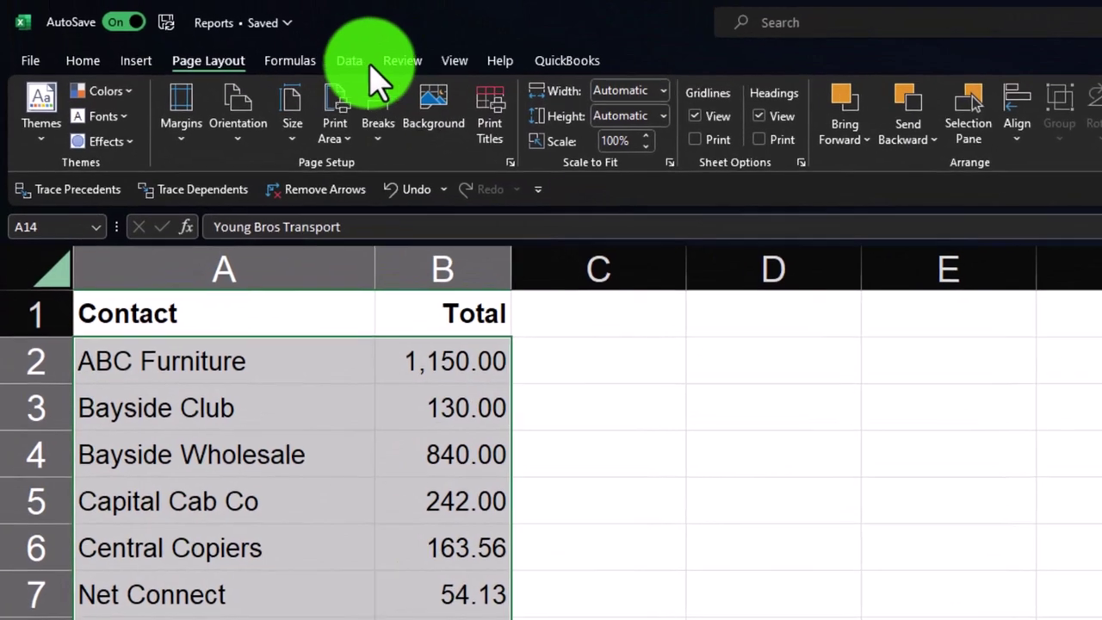
pyautogui.click(242, 1)
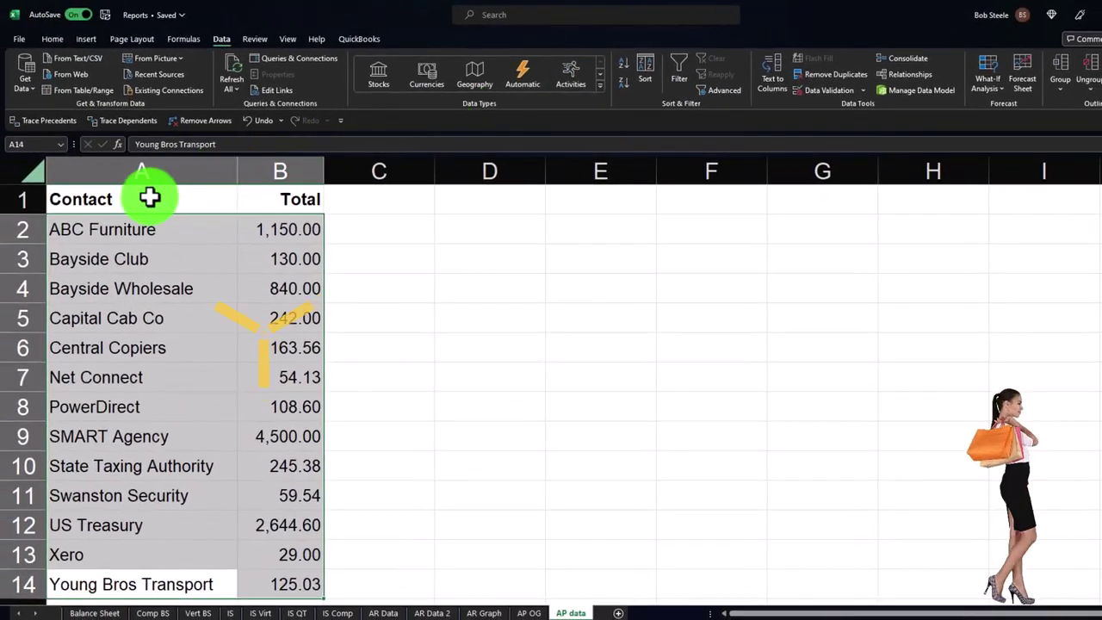
# Convert the contact and total list in A1:B14 into a table with headers
pyautogui.moveTo(149, 198); pyautogui.dragTo(250, 498)
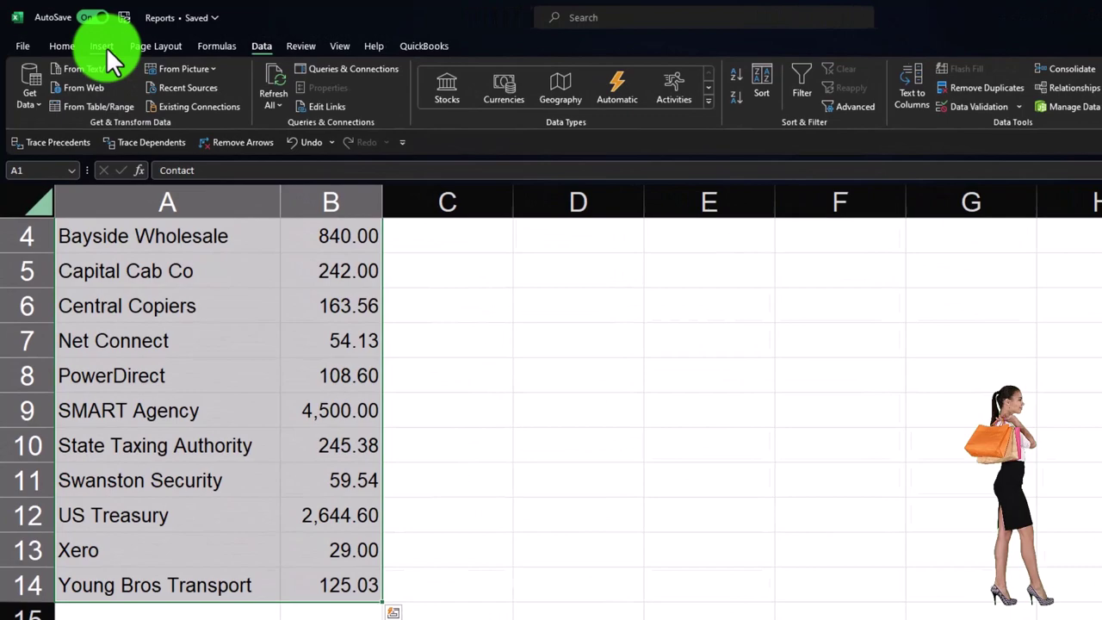
pyautogui.click(86, 38)
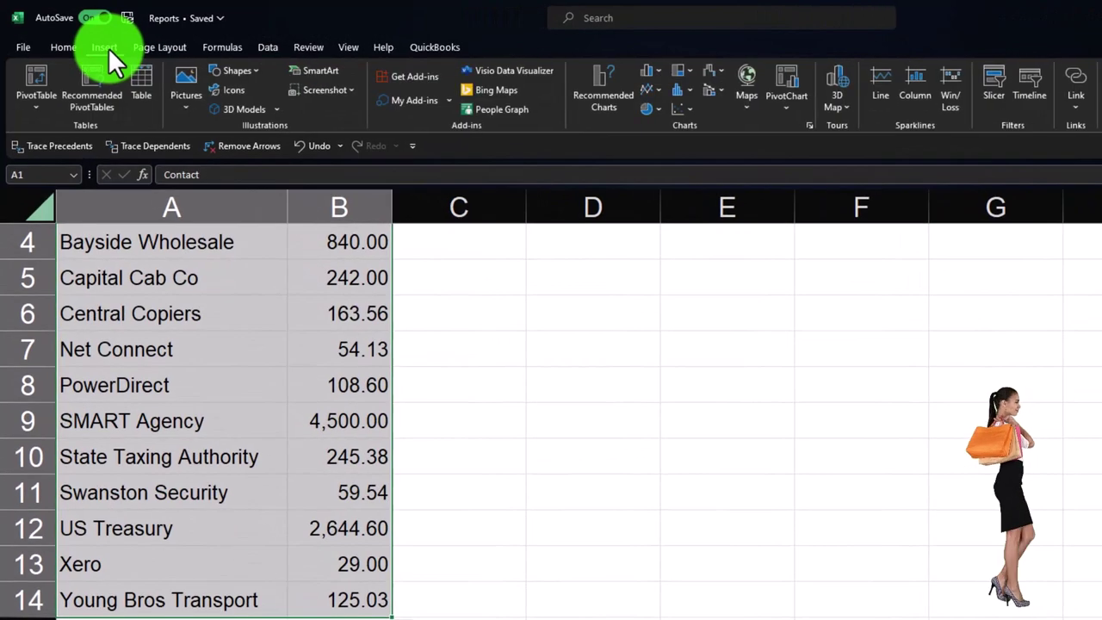
pyautogui.click(136, 78)
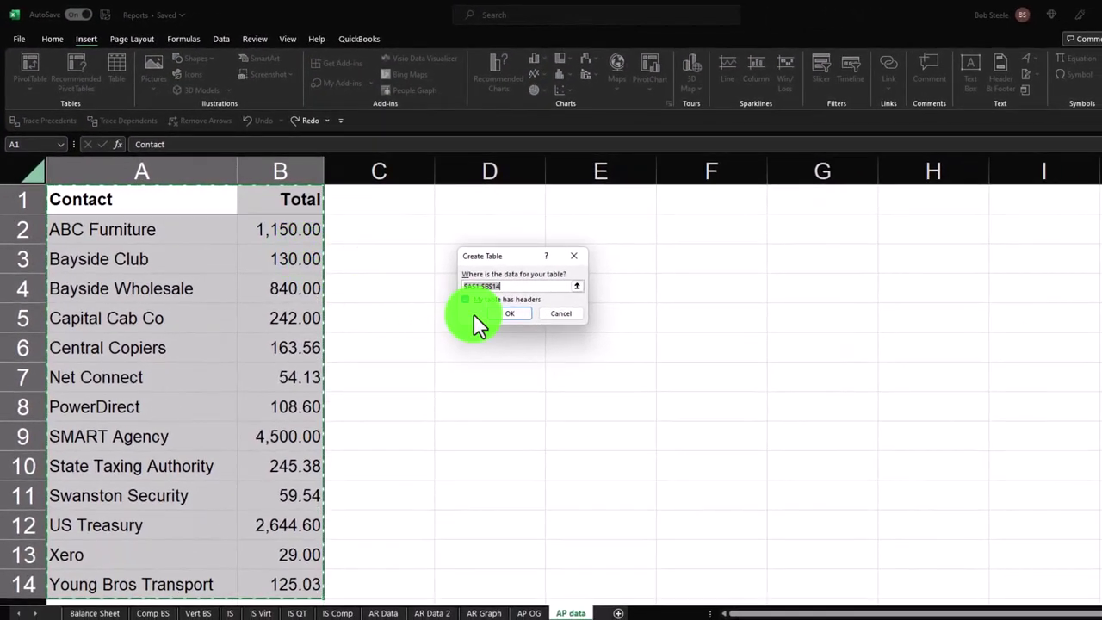
pyautogui.click(616, 378)
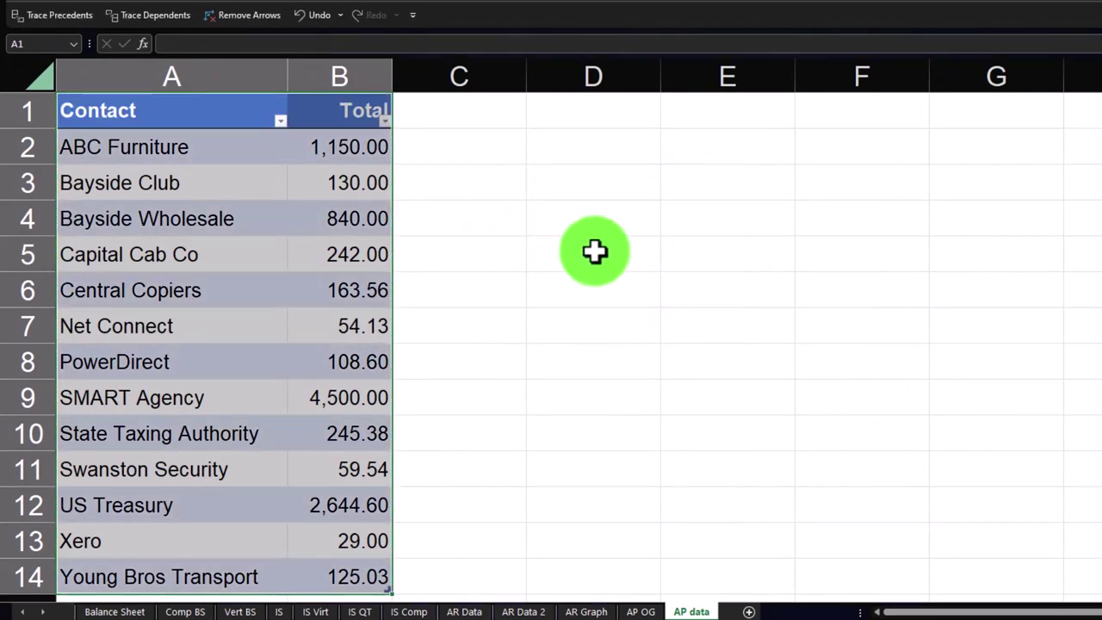
pyautogui.click(594, 251)
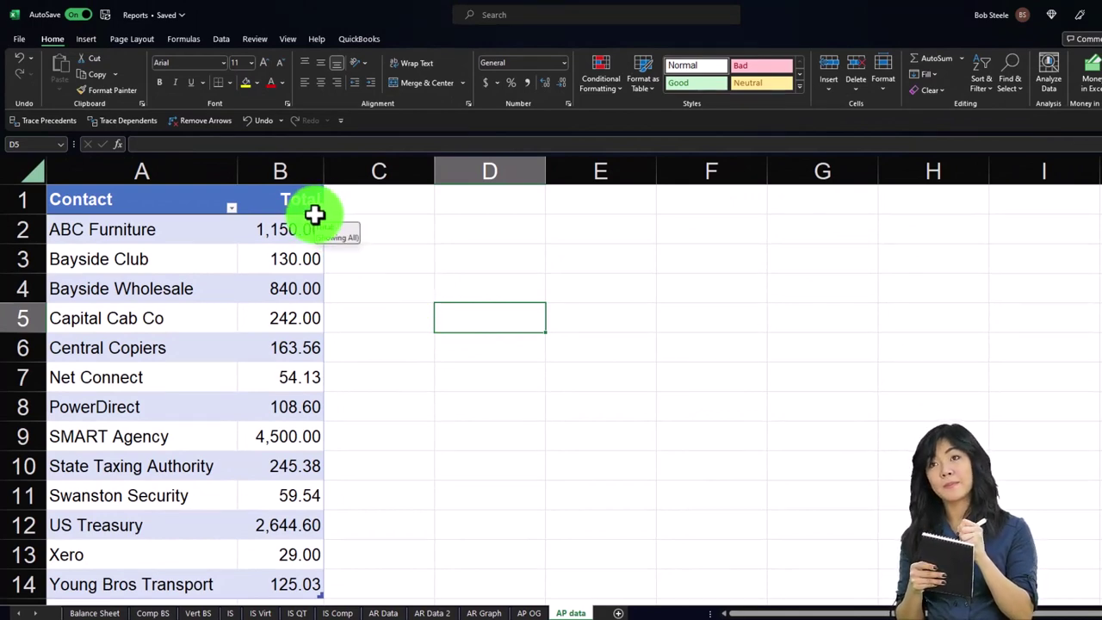
# Sort the table by the Total column from largest to smallest
pyautogui.scroll(2, 365, 283)
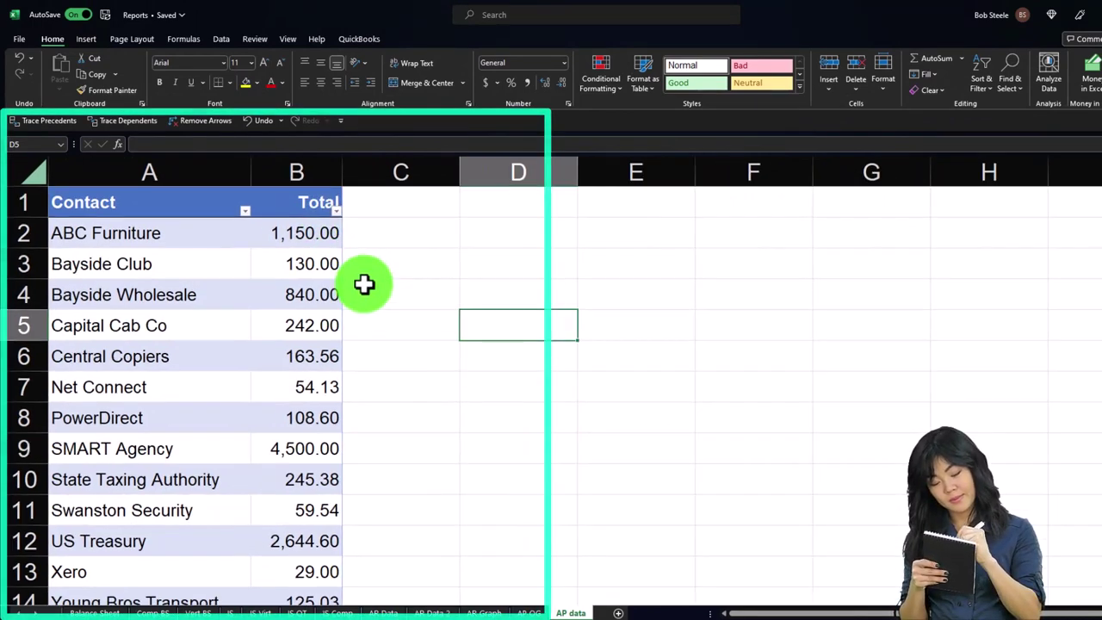
pyautogui.scroll(1, 363, 257)
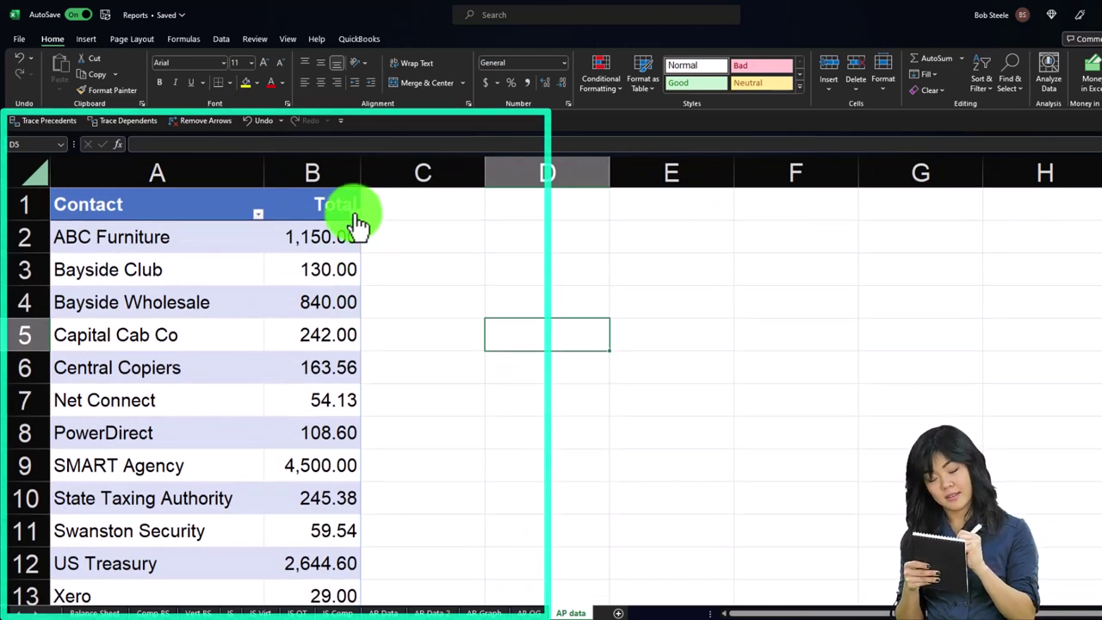
pyautogui.click(353, 213)
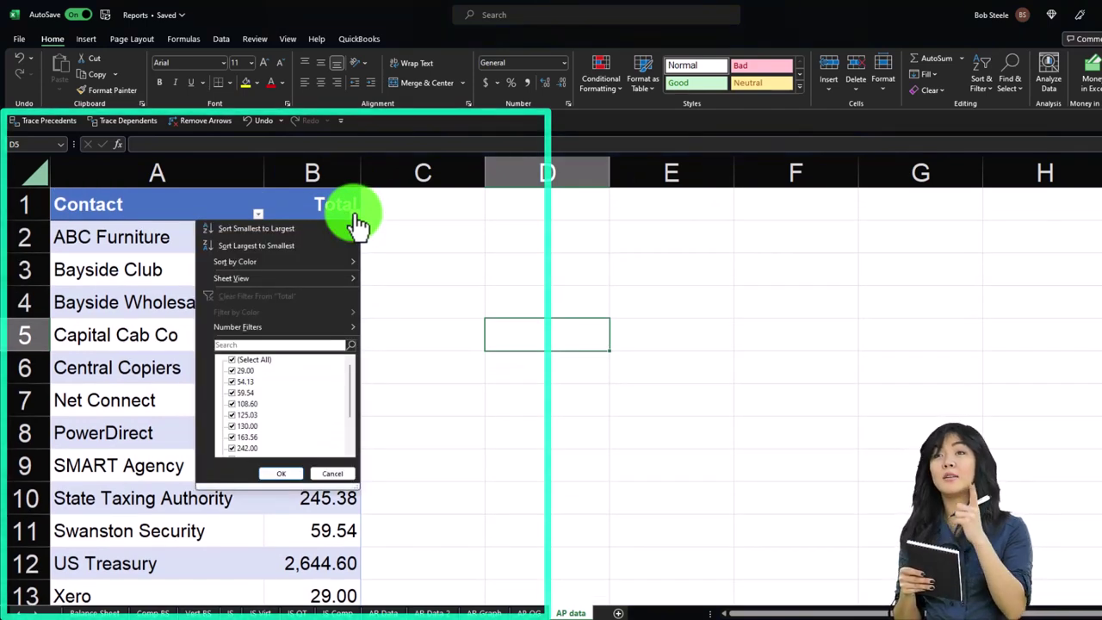
pyautogui.click(281, 246)
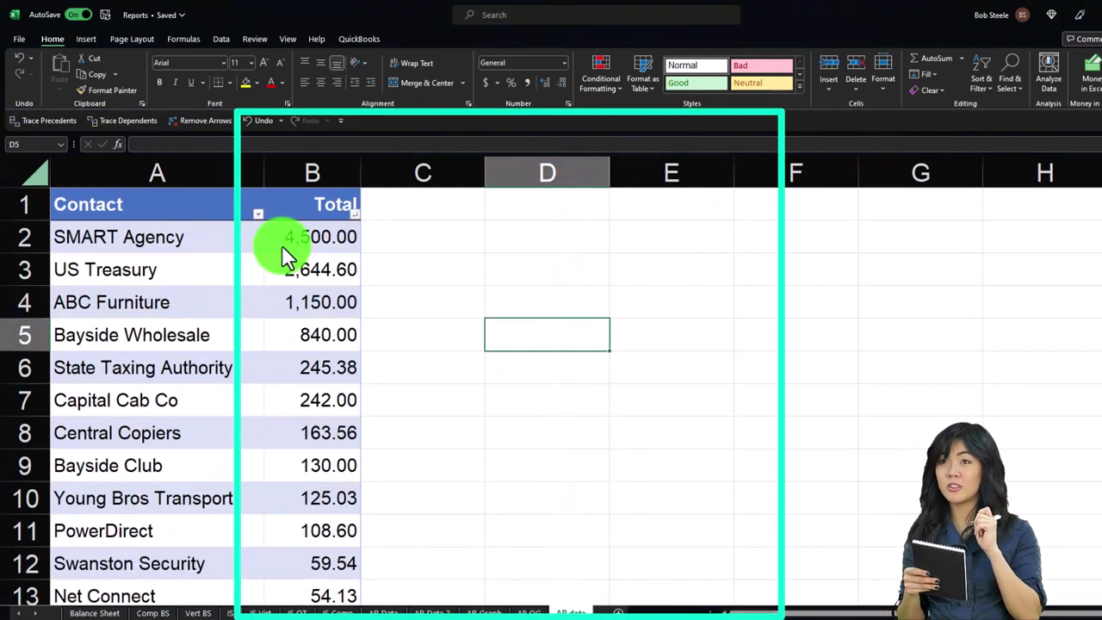
# Review the sorted contacts, comparing the largest balances owed with the smaller ones at the end of the list
pyautogui.moveTo(206, 237); pyautogui.dragTo(283, 434)
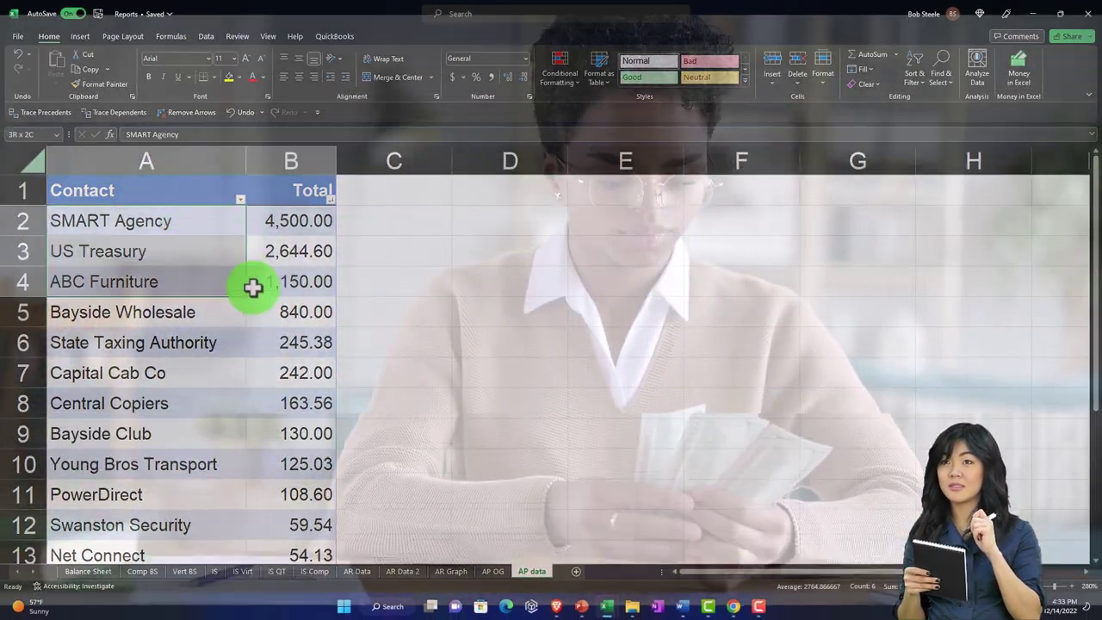
pyautogui.scroll(-3, 283, 438)
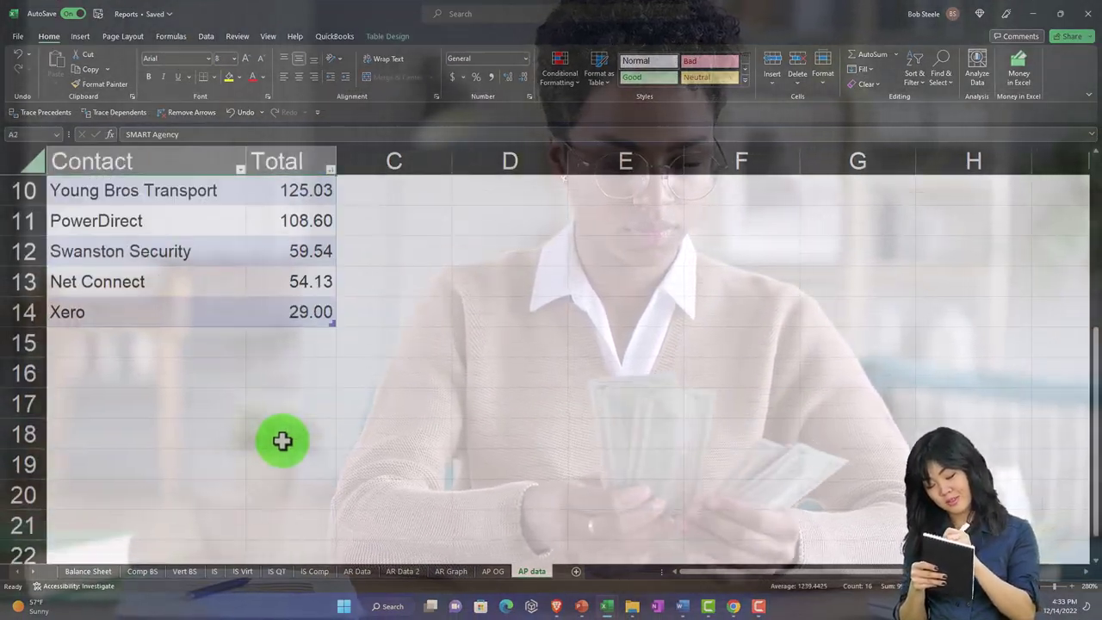
pyautogui.scroll(3, 283, 440)
pyautogui.click(155, 224)
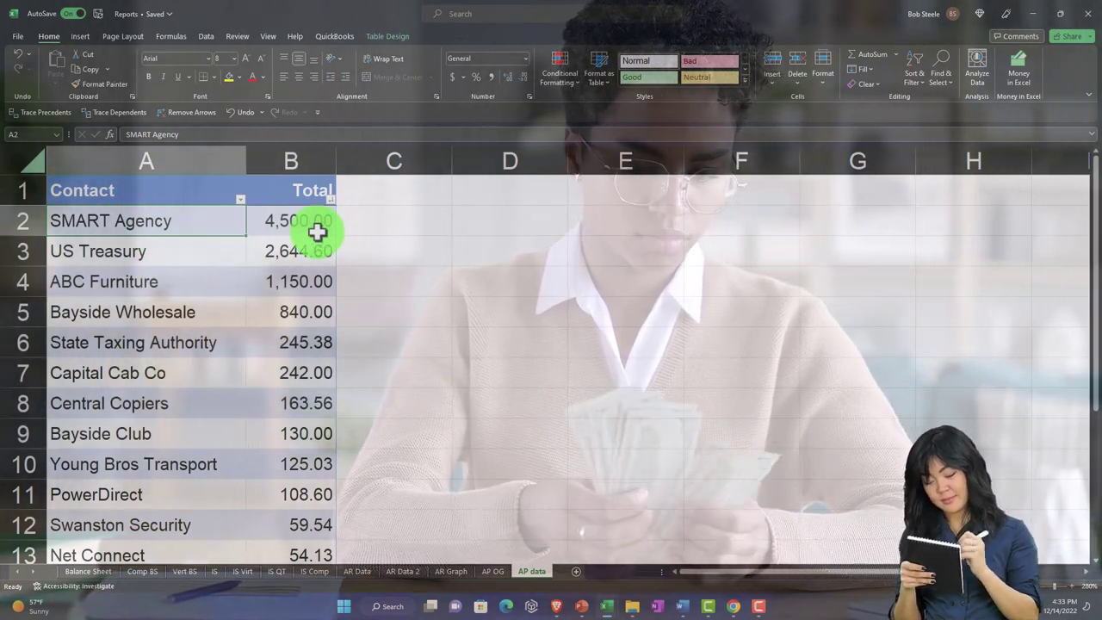
pyautogui.scroll(-2, 288, 327)
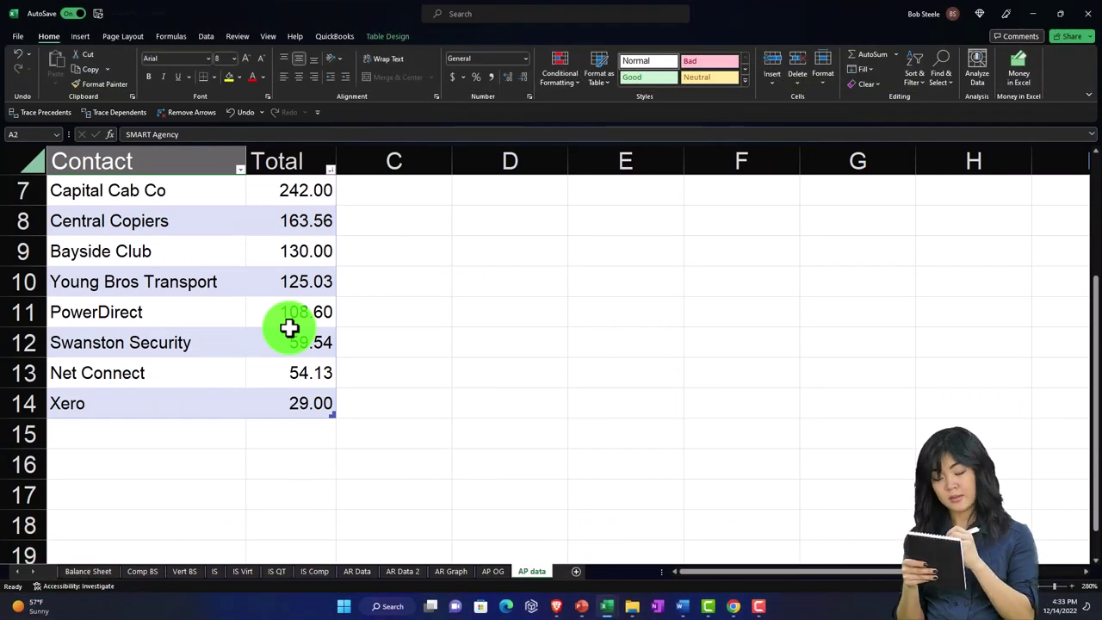
pyautogui.scroll(1, 288, 327)
pyautogui.moveTo(295, 286); pyautogui.dragTo(299, 433)
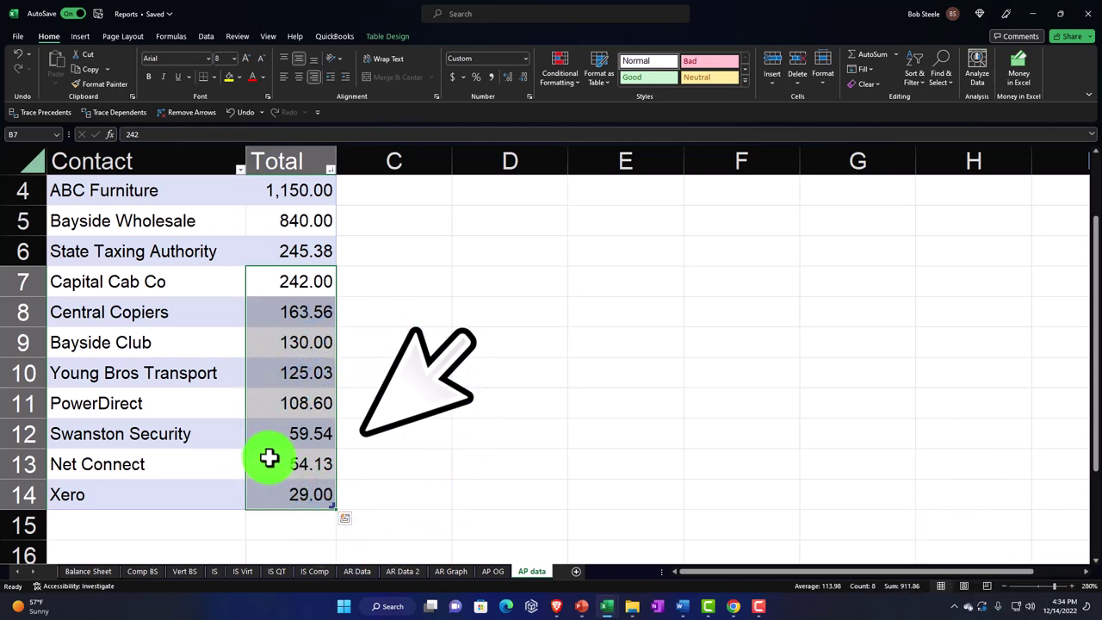
pyautogui.scroll(1, 269, 458)
# Add a total row to the accounts payable table
pyautogui.click(212, 337)
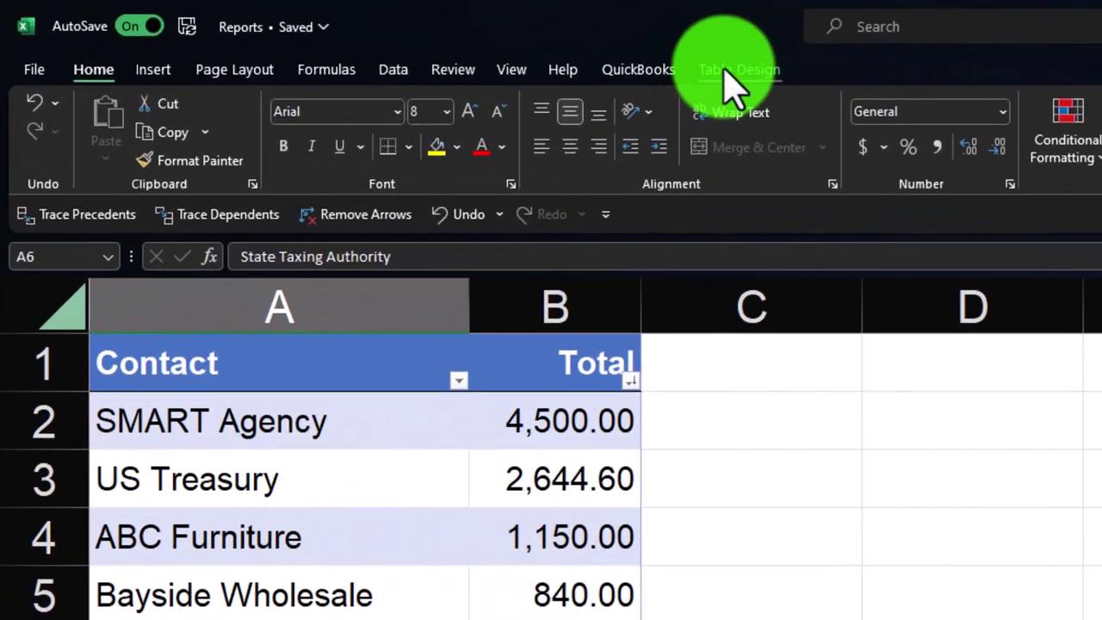
pyautogui.click(382, 38)
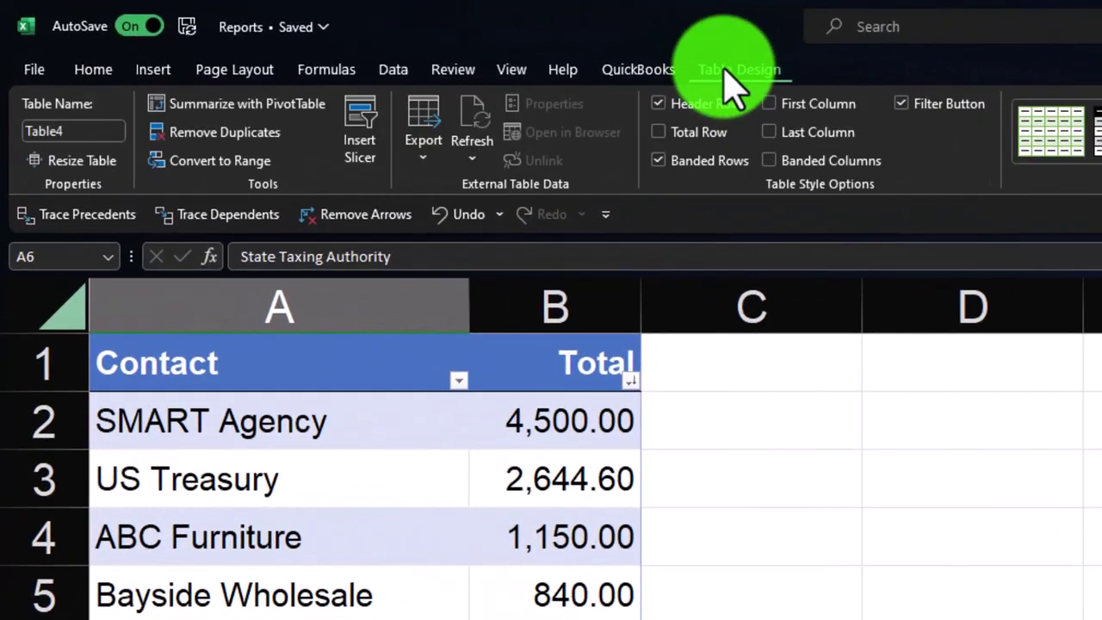
pyautogui.click(657, 132)
pyautogui.scroll(-3, 693, 350)
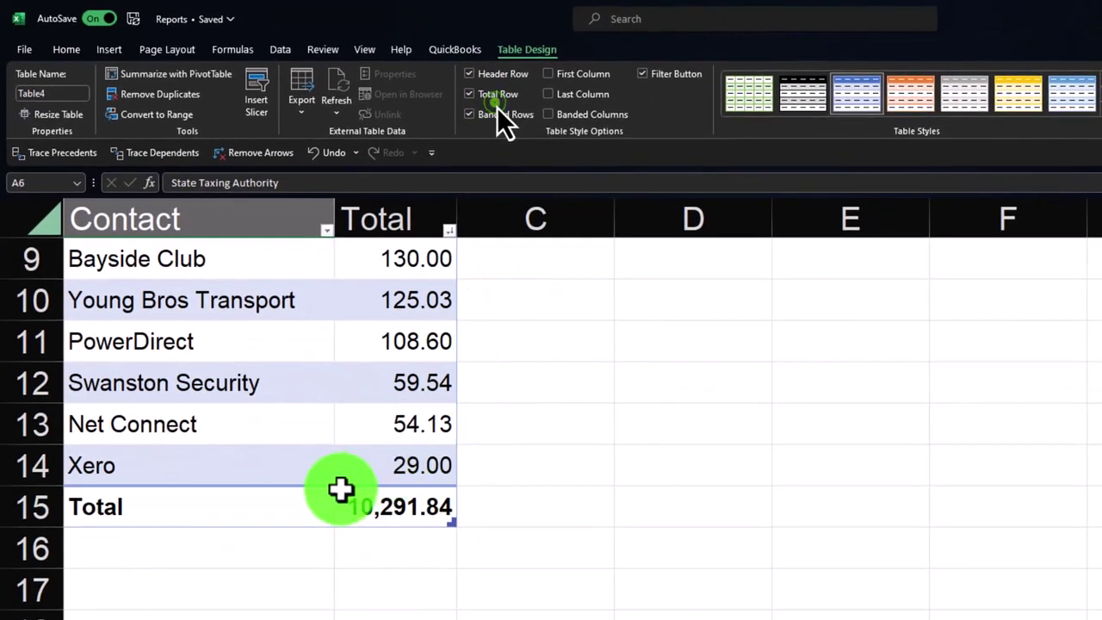
pyautogui.scroll(3, 305, 550)
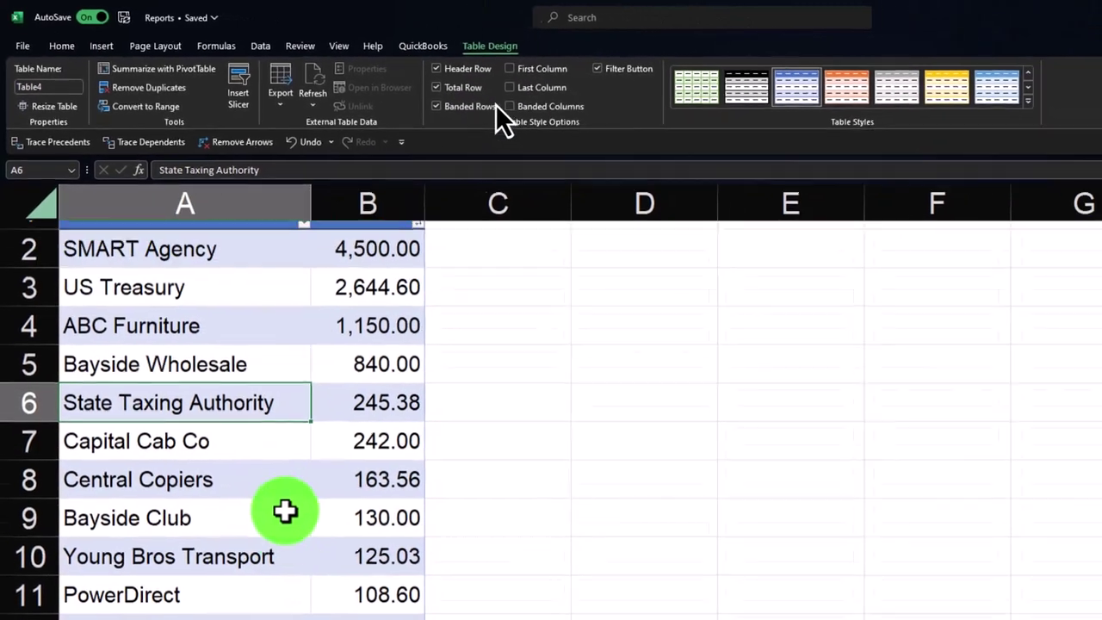
pyautogui.scroll(1, 285, 511)
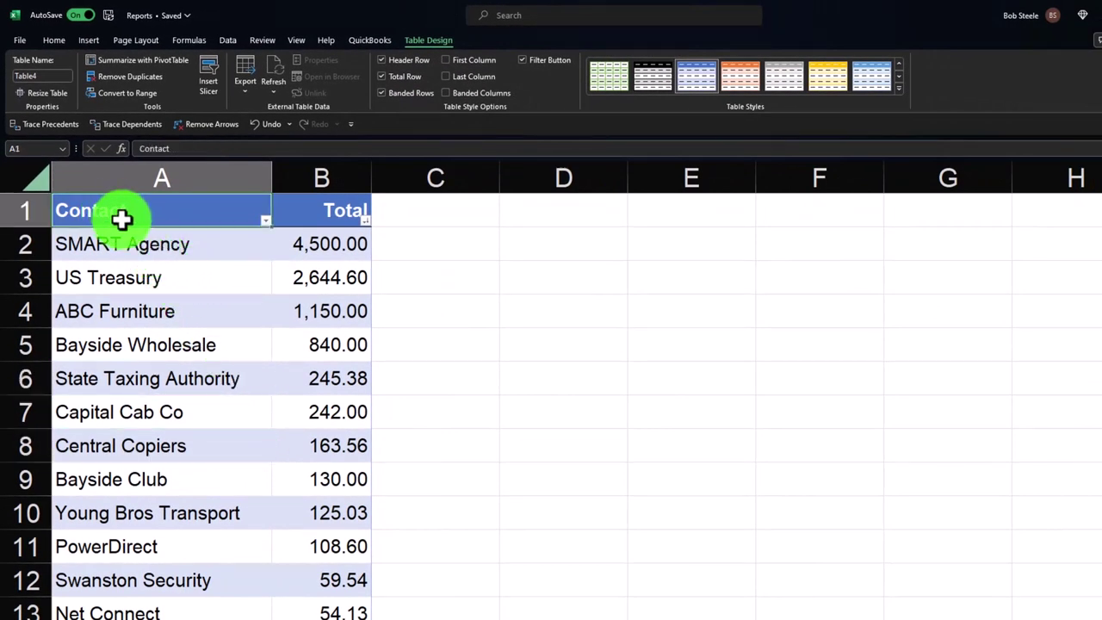
# Insert a 2-D pie chart of the contacts and their totals, excluding the total row, and apply chart Style 12
pyautogui.moveTo(121, 218); pyautogui.dragTo(311, 412)
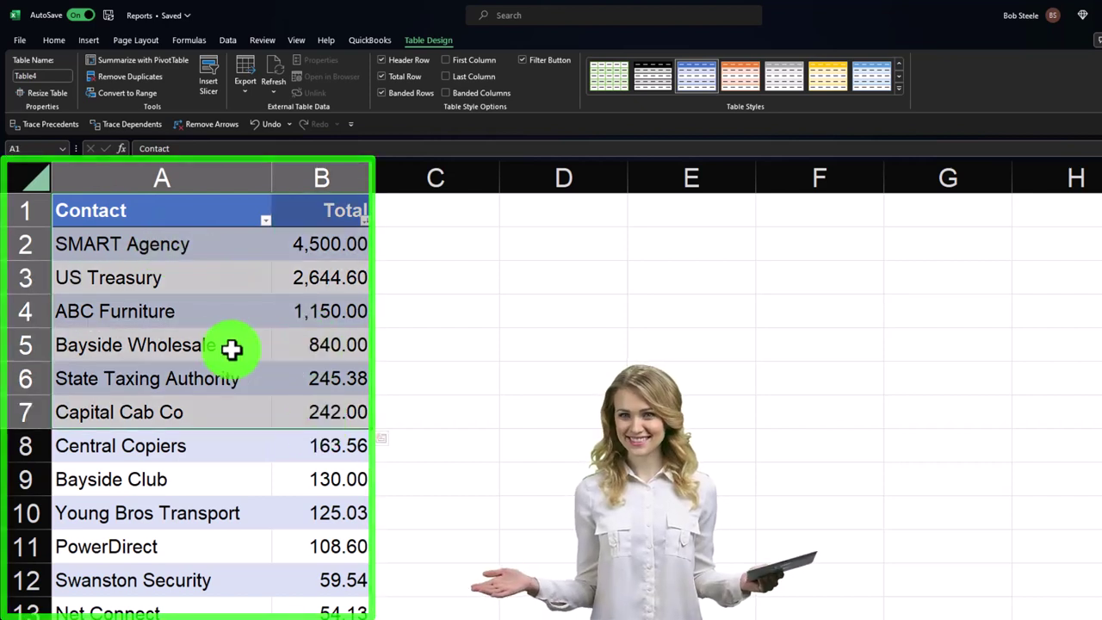
pyautogui.moveTo(101, 243); pyautogui.dragTo(292, 512)
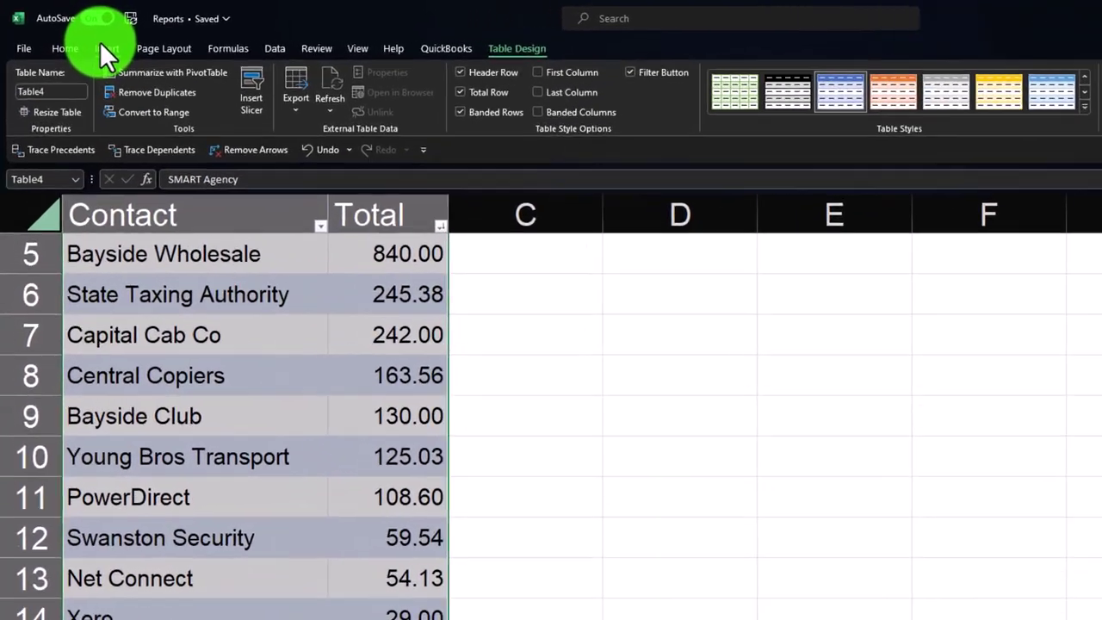
pyautogui.click(104, 48)
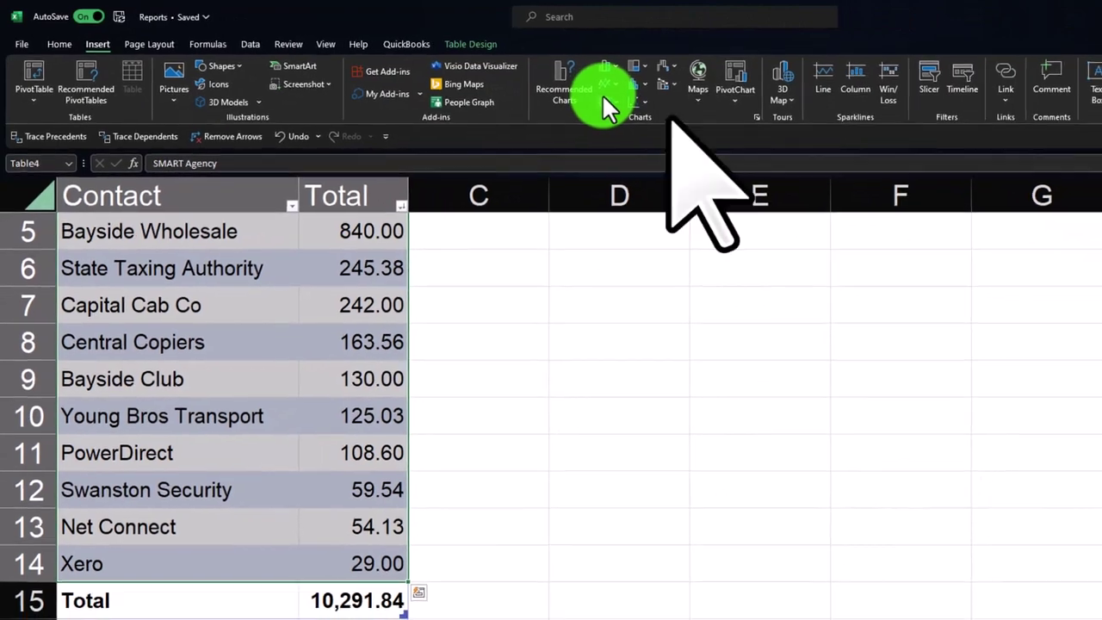
pyautogui.click(854, 138)
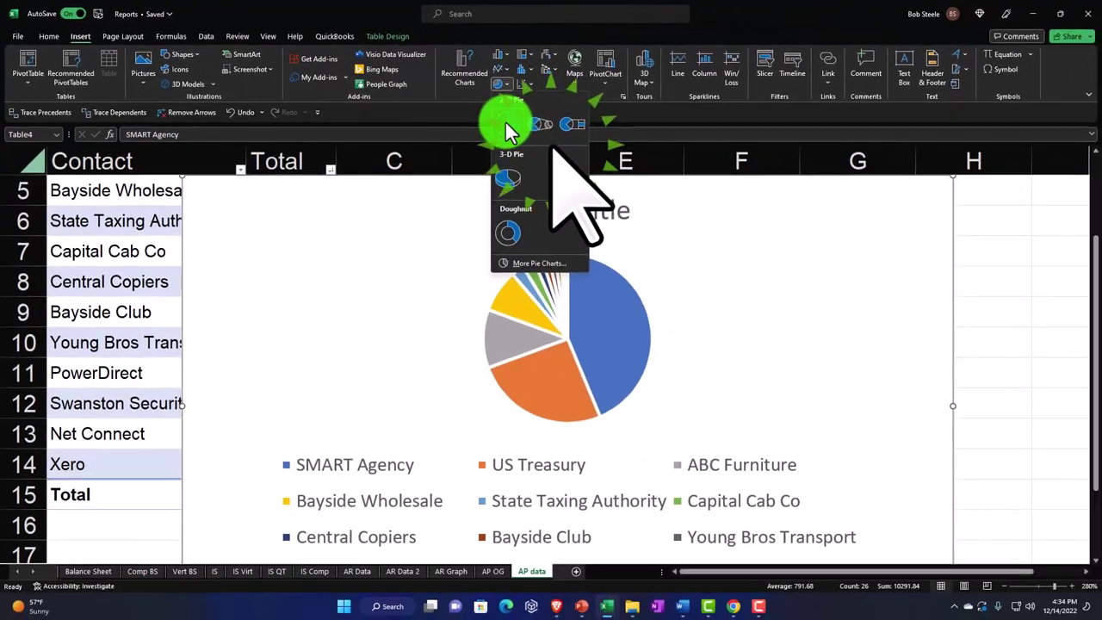
pyautogui.click(616, 151)
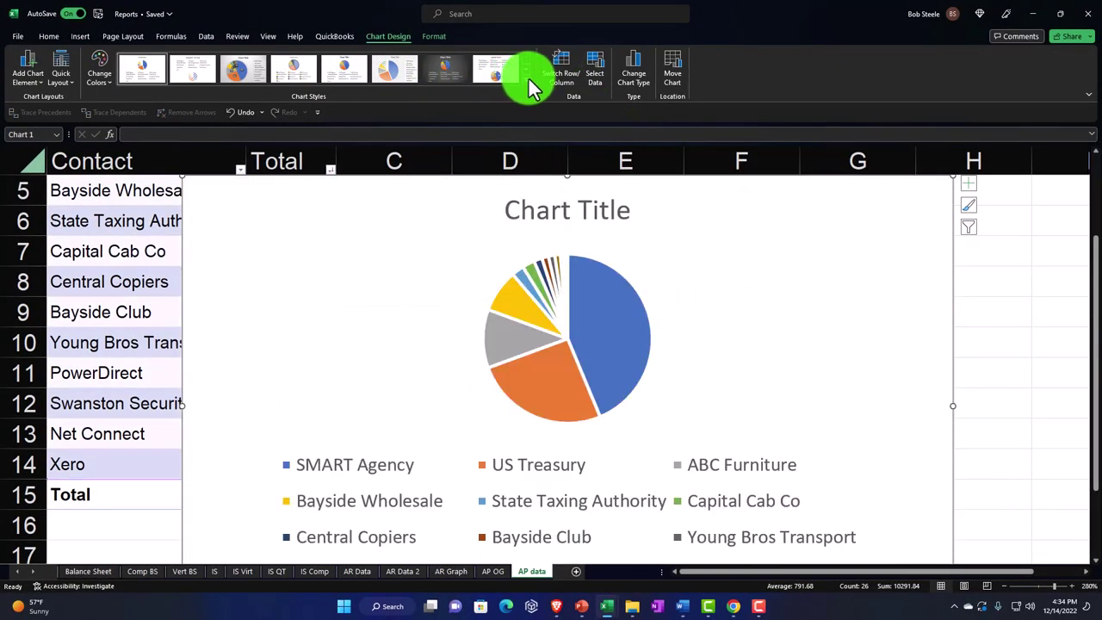
pyautogui.click(525, 79)
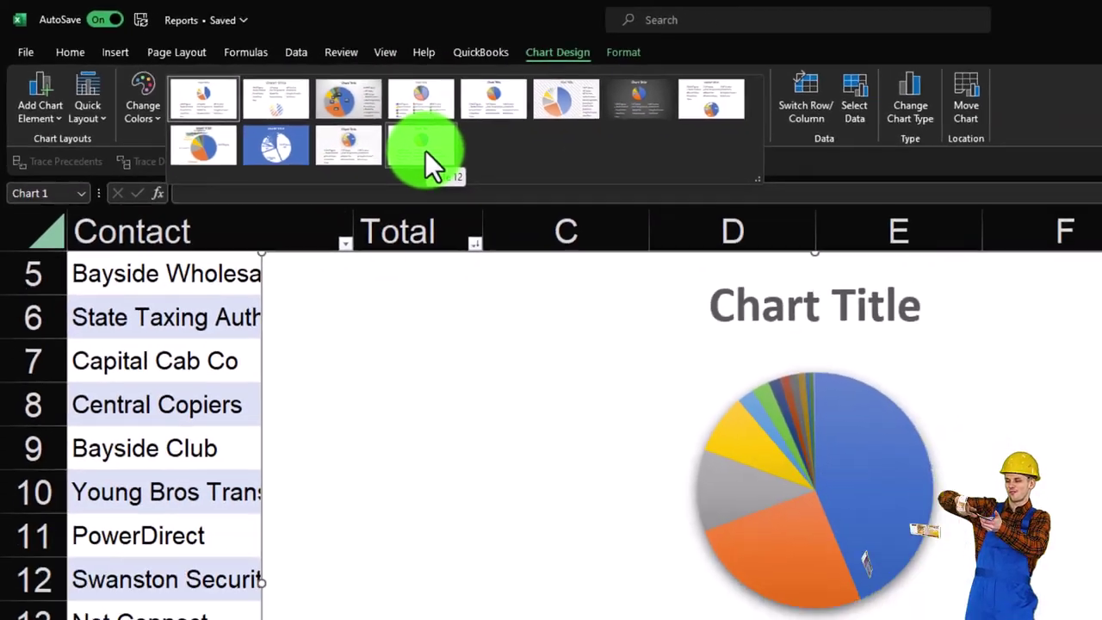
pyautogui.click(526, 185)
# Resize the pie chart and place it beside the table, starting at row 1 and spanning columns C to H
pyautogui.moveTo(393, 358); pyautogui.dragTo(479, 356)
pyautogui.scroll(-3, 542, 371)
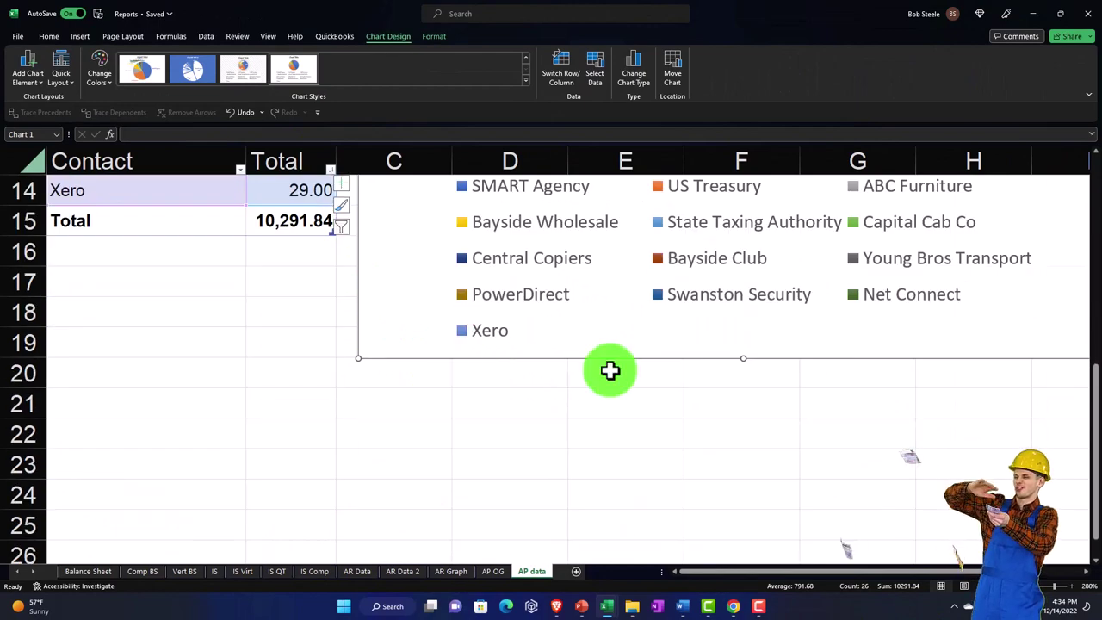
pyautogui.moveTo(359, 360); pyautogui.dragTo(505, 238)
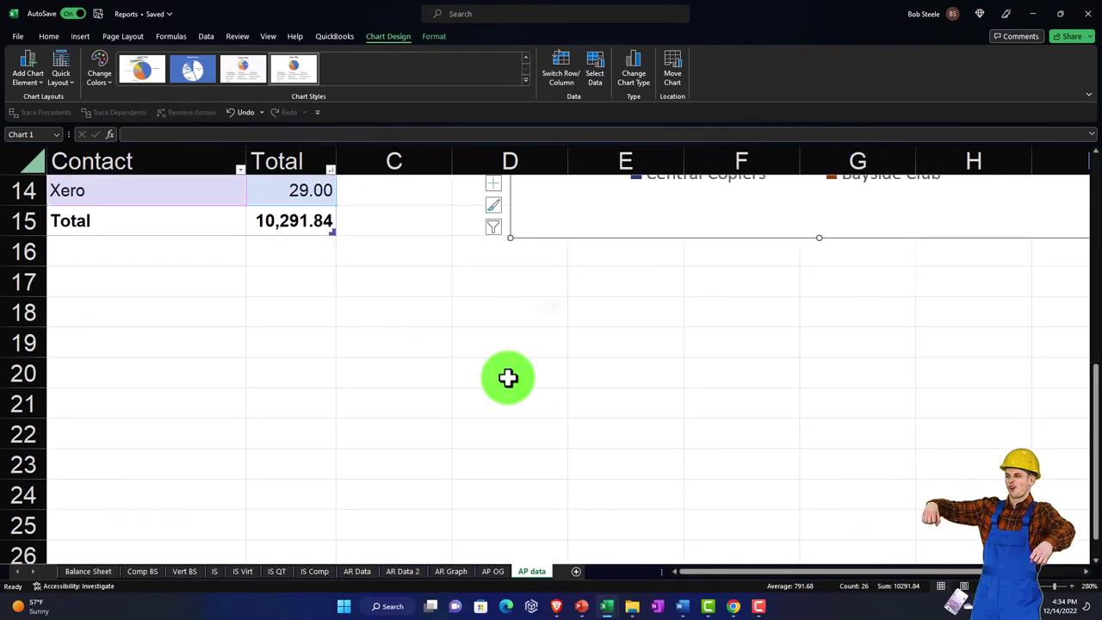
pyautogui.scroll(3, 507, 376)
pyautogui.moveTo(497, 390); pyautogui.dragTo(371, 388)
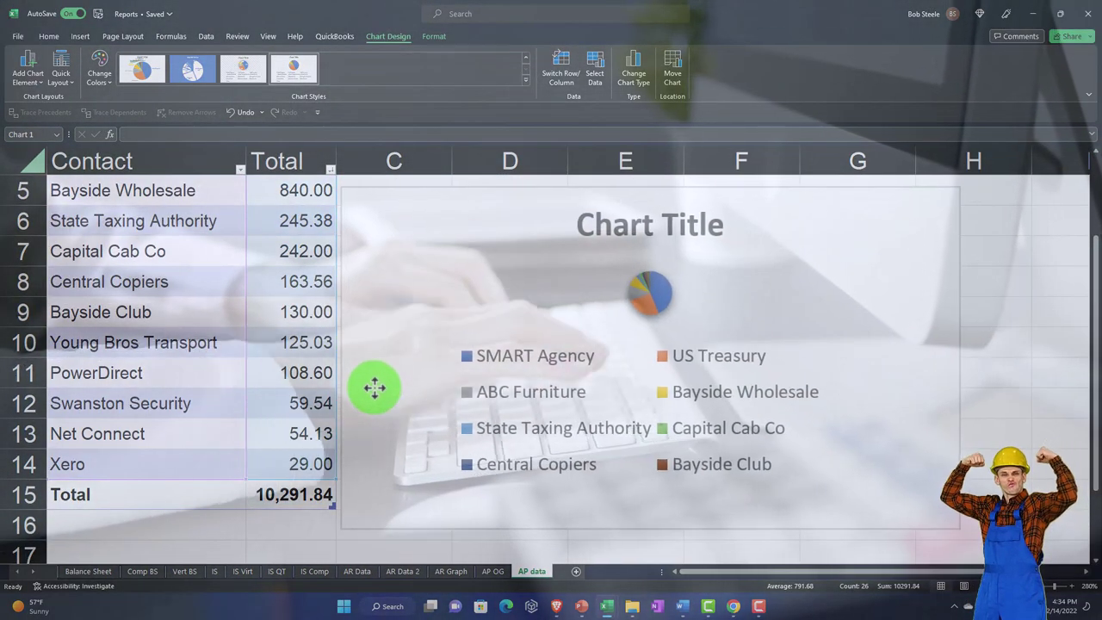
pyautogui.scroll(-1, 511, 401)
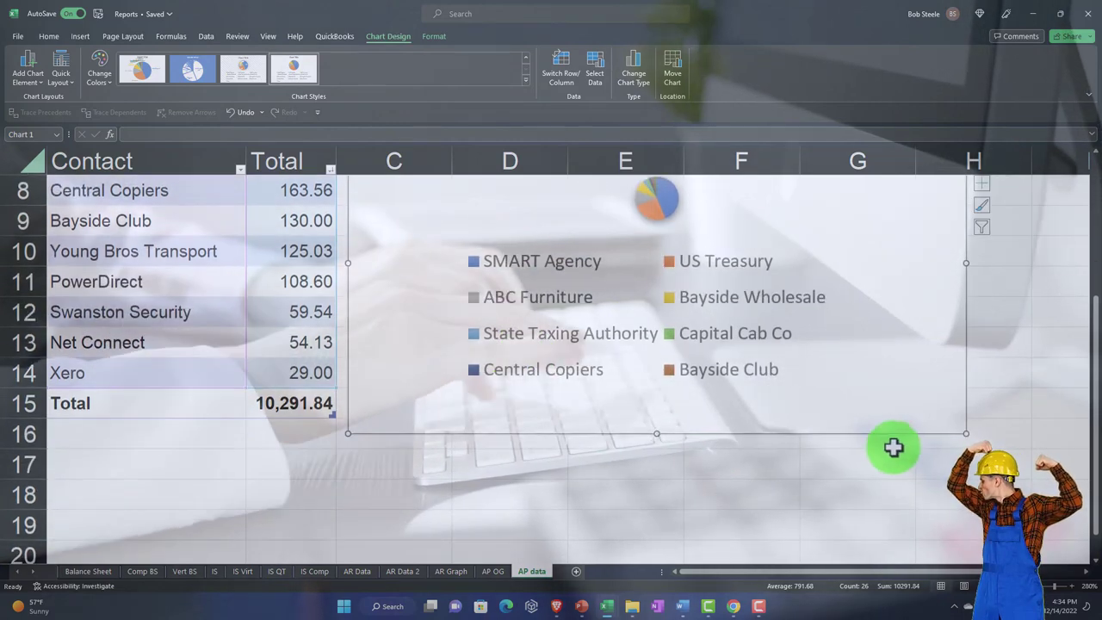
pyautogui.moveTo(962, 430); pyautogui.dragTo(997, 467)
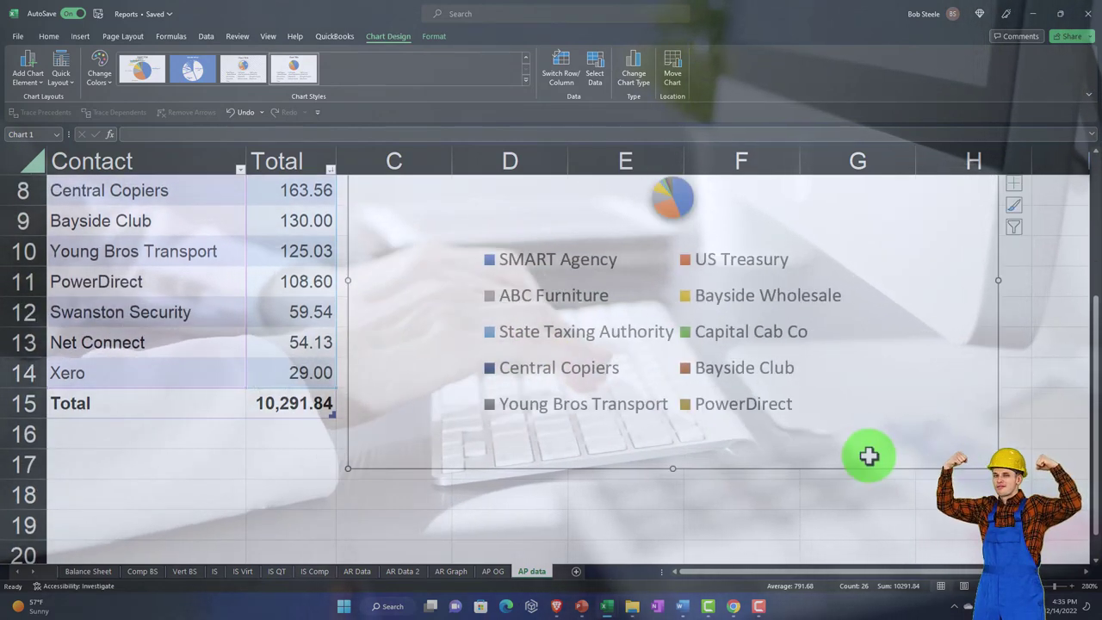
pyautogui.scroll(3, 866, 455)
pyautogui.moveTo(656, 395); pyautogui.dragTo(564, 284)
pyautogui.moveTo(513, 310); pyautogui.dragTo(513, 303)
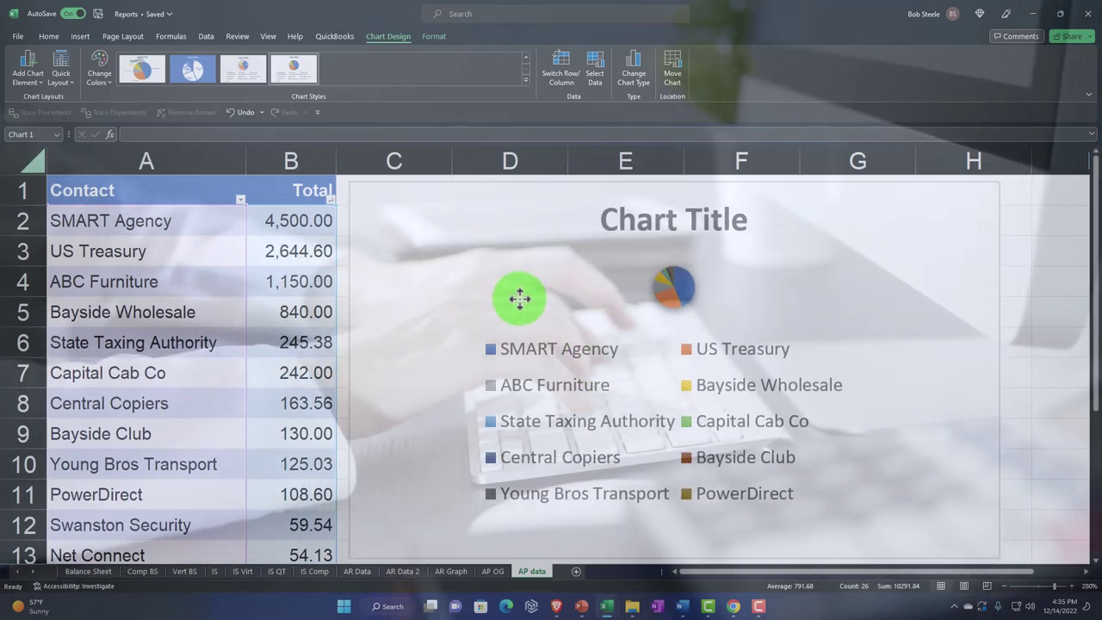
# Delete the title of the pie chart and return to the table cells
pyautogui.click(624, 228)
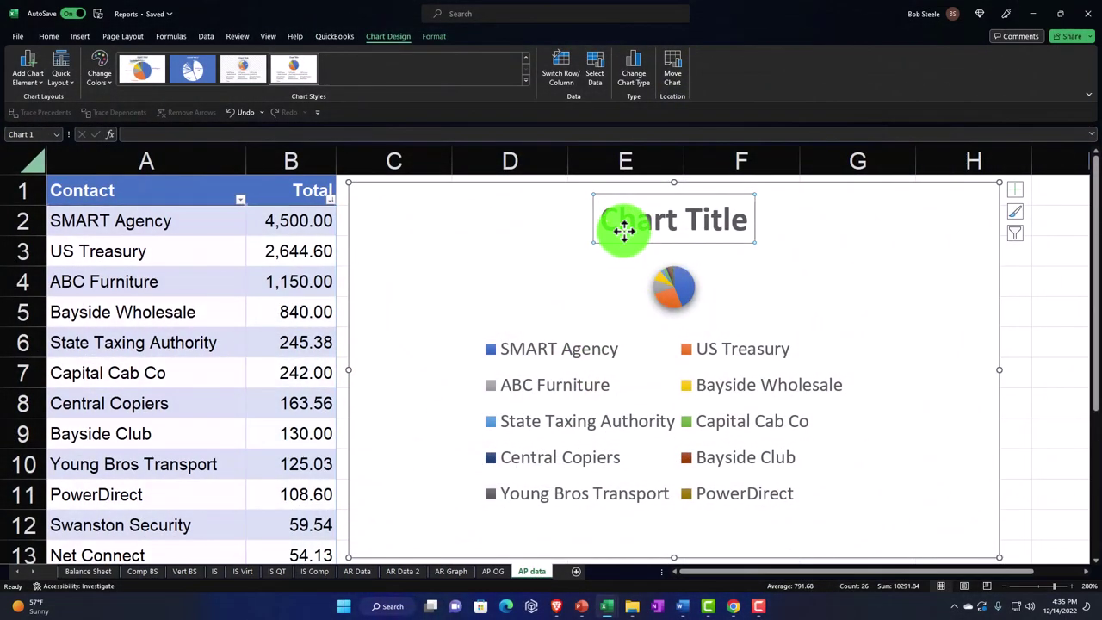
pyautogui.press('Delete')
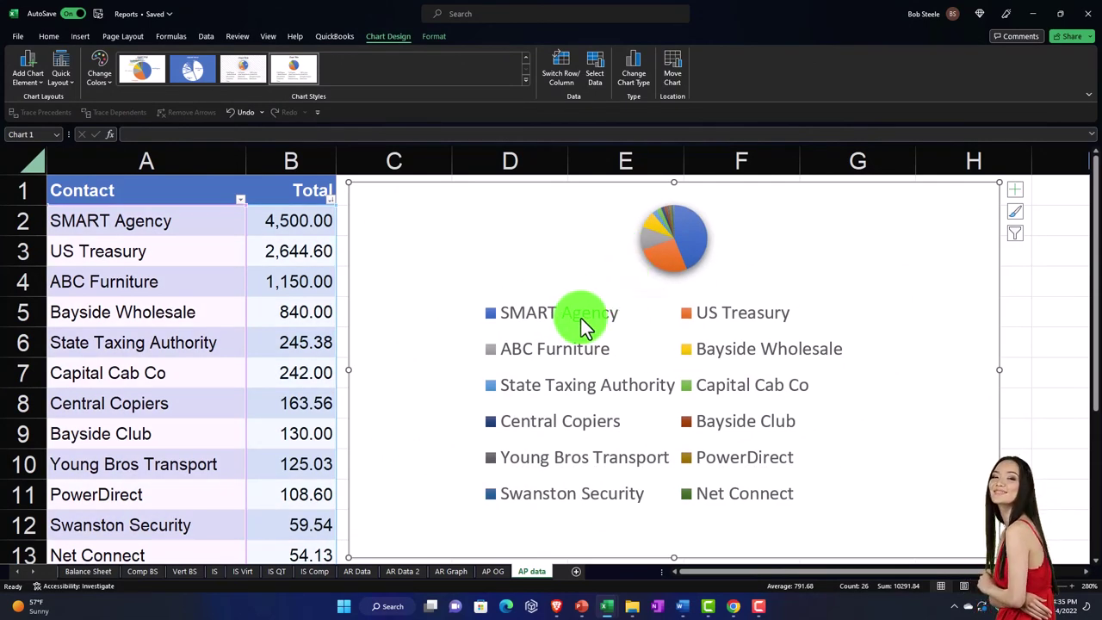
pyautogui.click(220, 445)
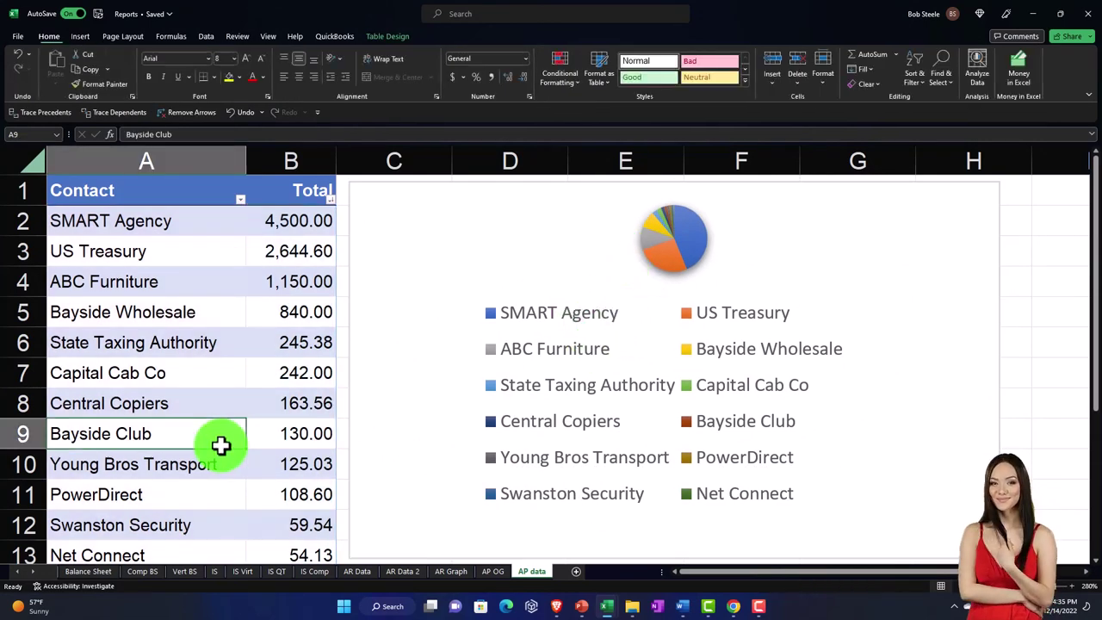
pyautogui.press('Down')
pyautogui.press('Down')
pyautogui.press('Down')
pyautogui.press('Down')
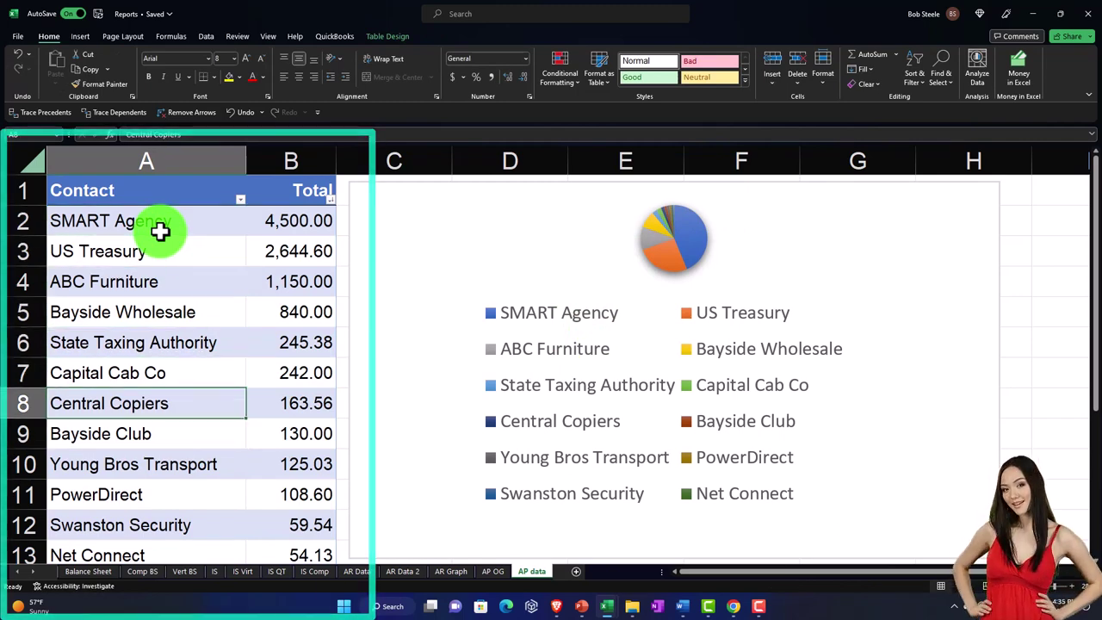
# Replace the Central Copiers total with 669.86, the combined amount of the contacts in rows 8 to 14
pyautogui.scroll(-2, 196, 335)
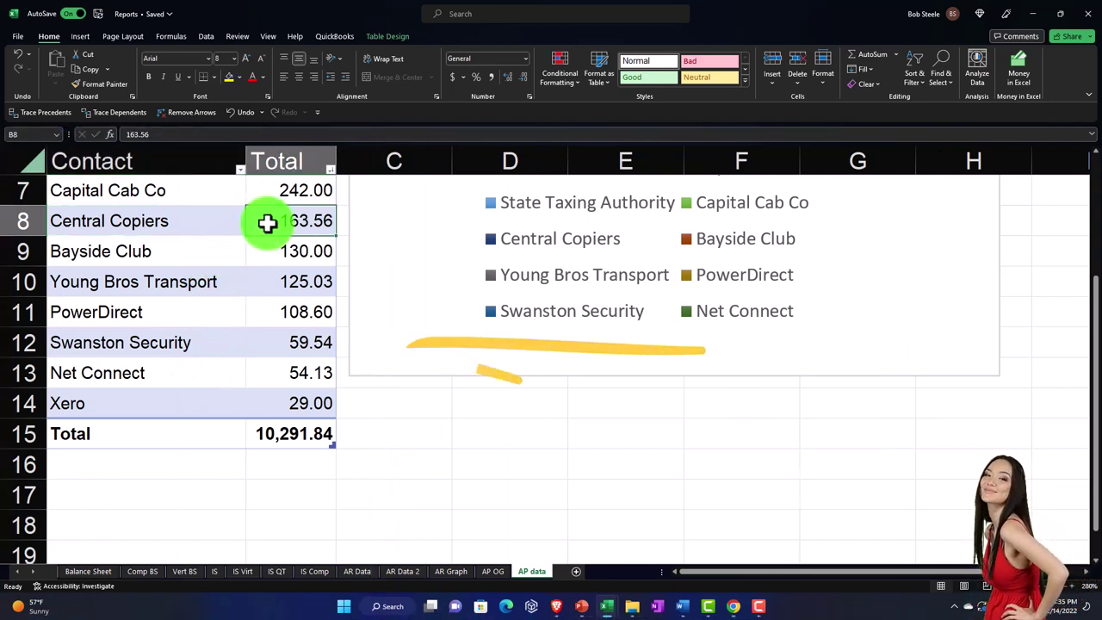
pyautogui.moveTo(266, 221); pyautogui.dragTo(272, 362)
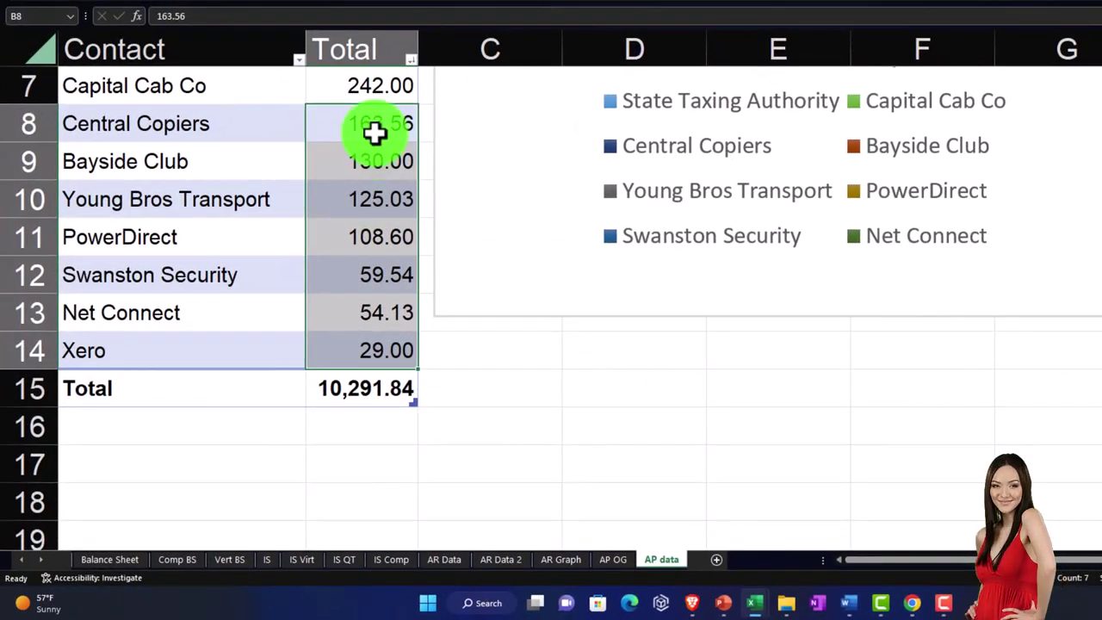
pyautogui.click(375, 130)
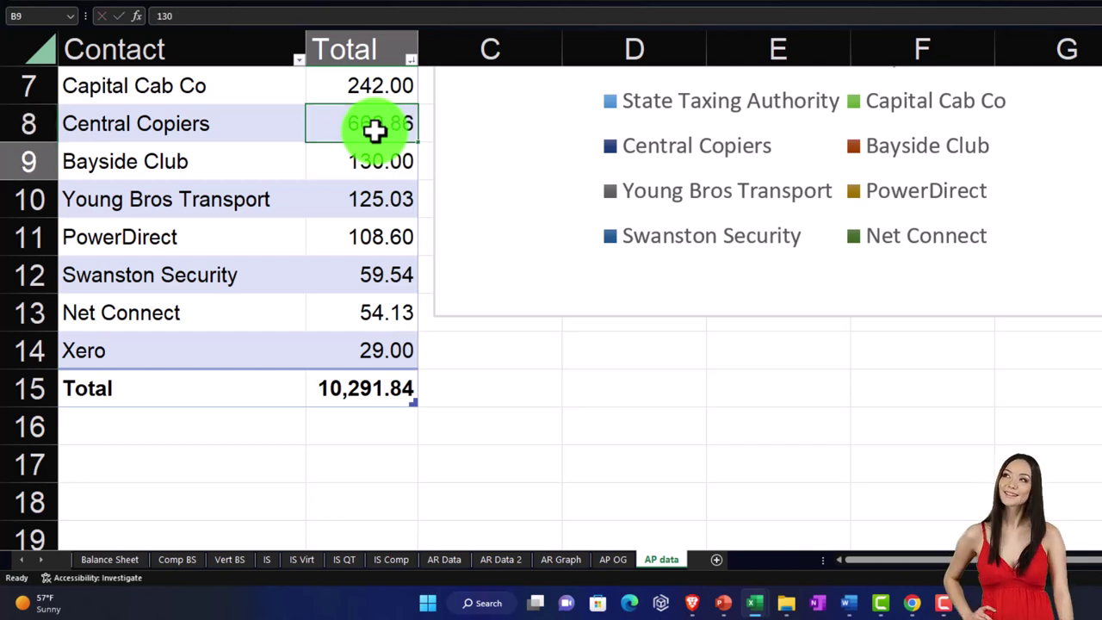
# Delete rows 9 to 14, from Bayside Club to Xero, from the accounts payable table
pyautogui.moveTo(28, 158); pyautogui.dragTo(43, 347)
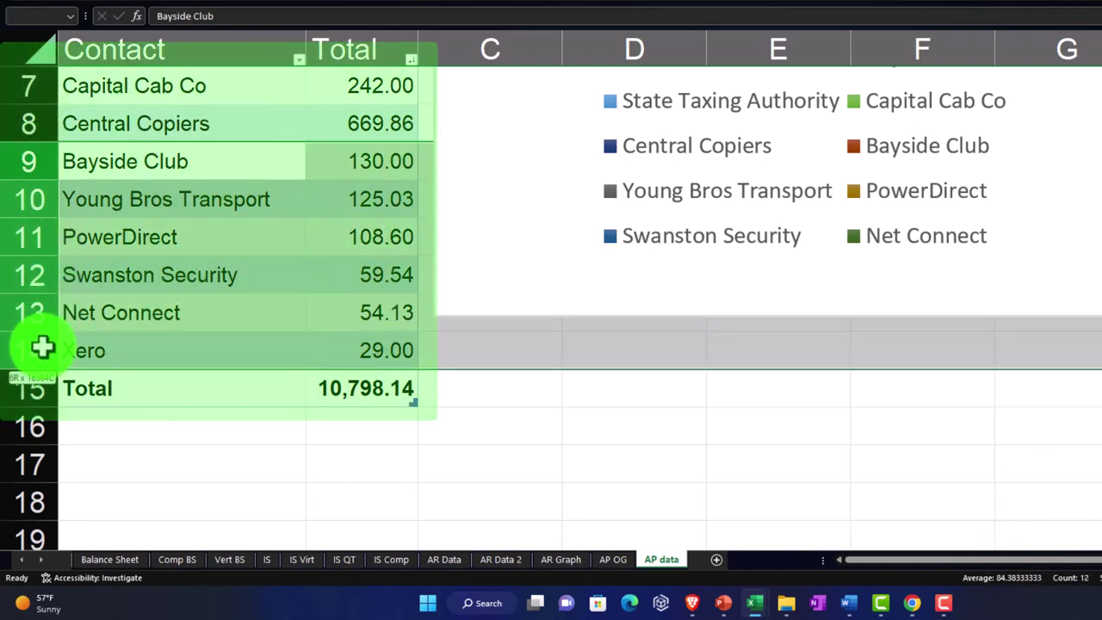
pyautogui.rightClick(149, 324)
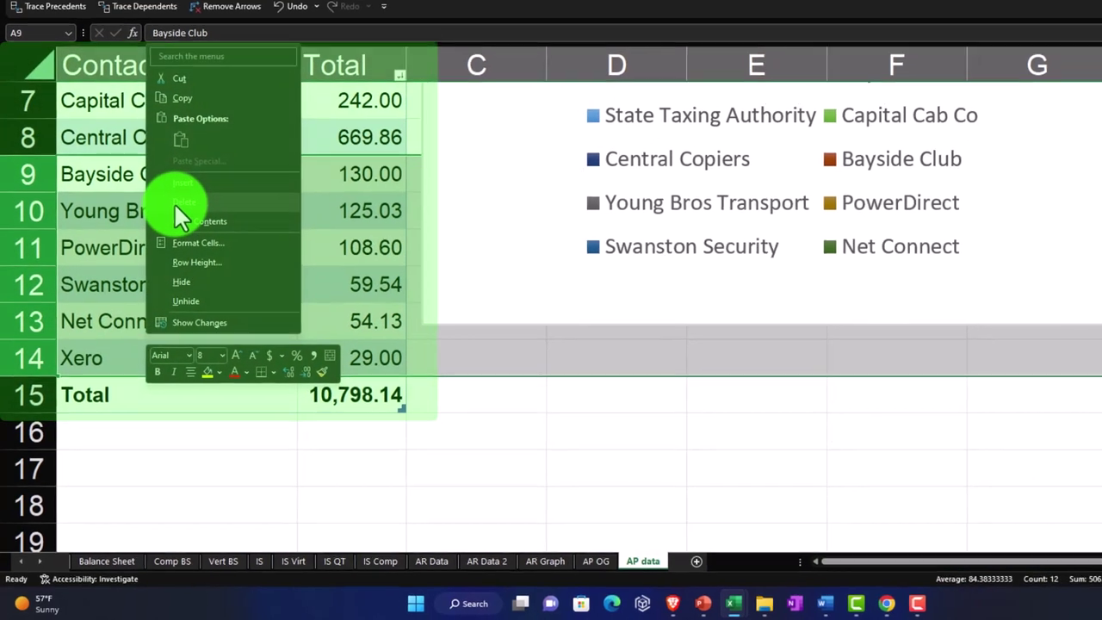
pyautogui.click(189, 190)
pyautogui.scroll(1, 292, 320)
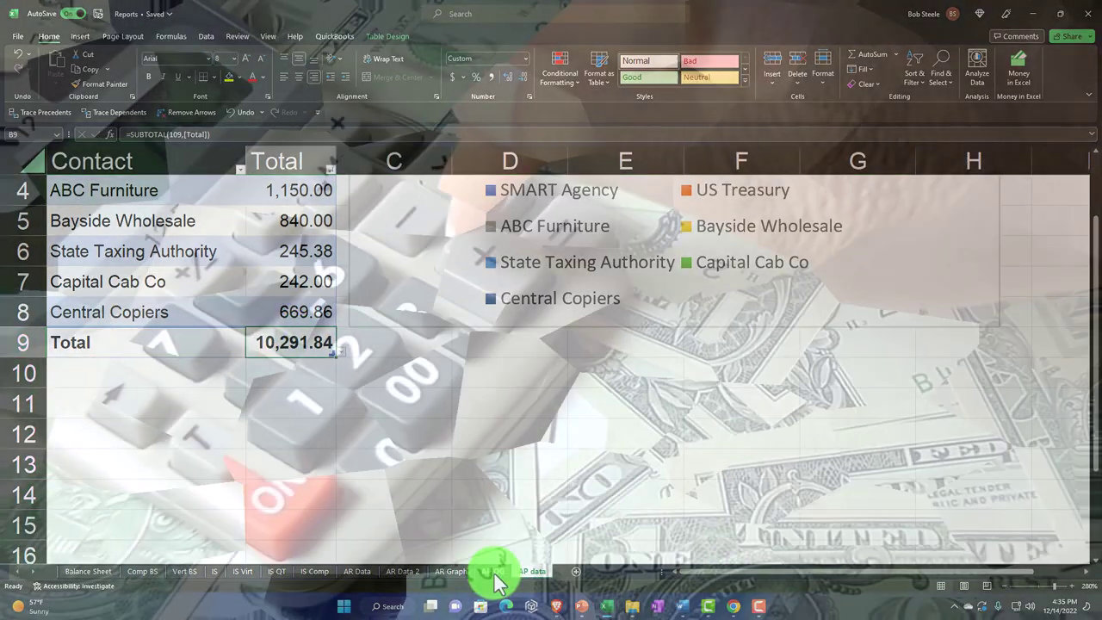
# Check the Total Aged Payables amount on the AP OG sheet against the table total and return to AP data
pyautogui.click(492, 570)
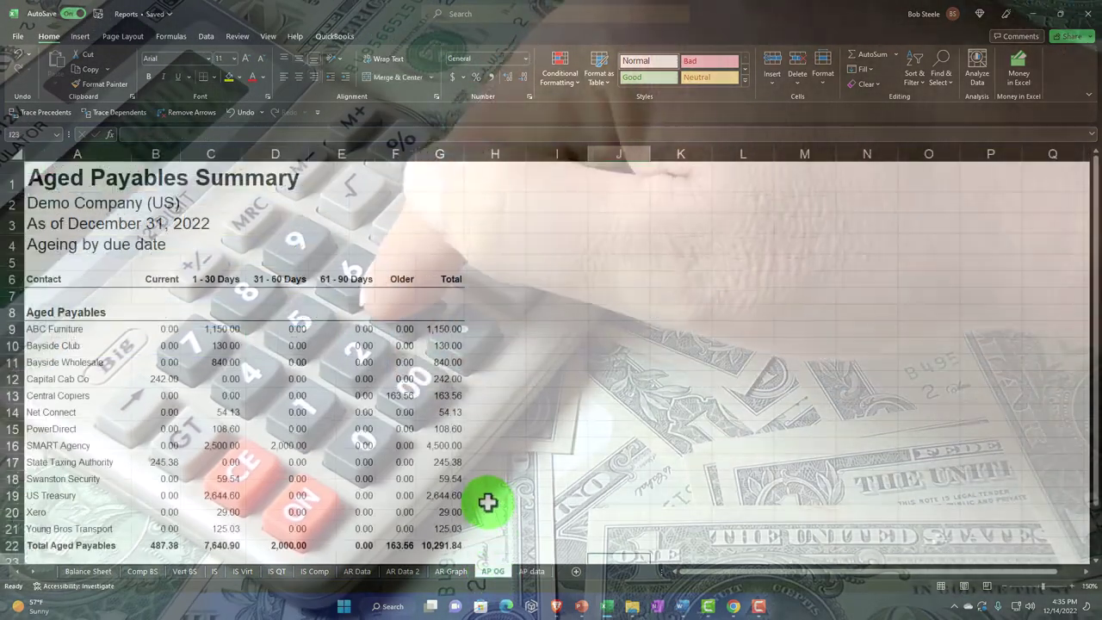
pyautogui.scroll(-1, 490, 517)
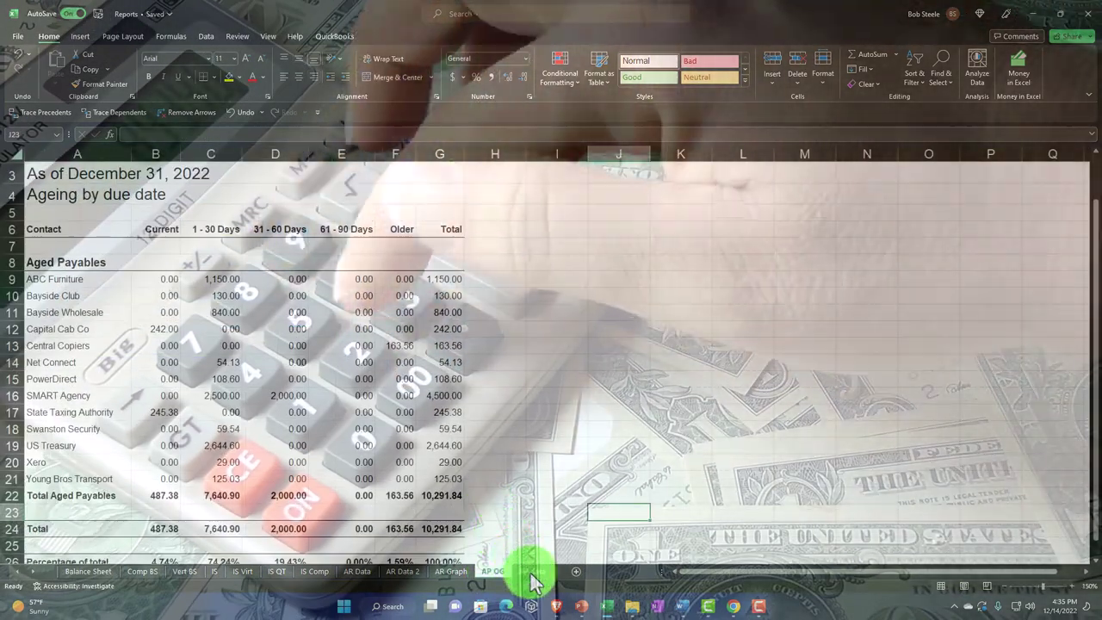
pyautogui.click(531, 572)
pyautogui.scroll(1, 389, 423)
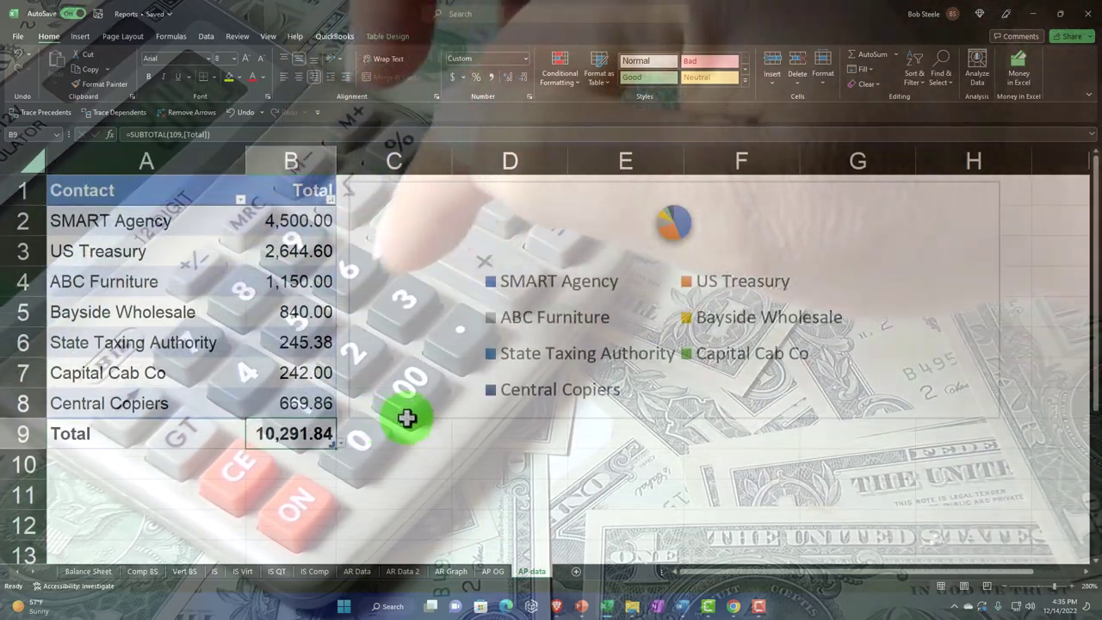
# Enlarge the pie chart by extending its lower edge down to about row 16
pyautogui.click(539, 405)
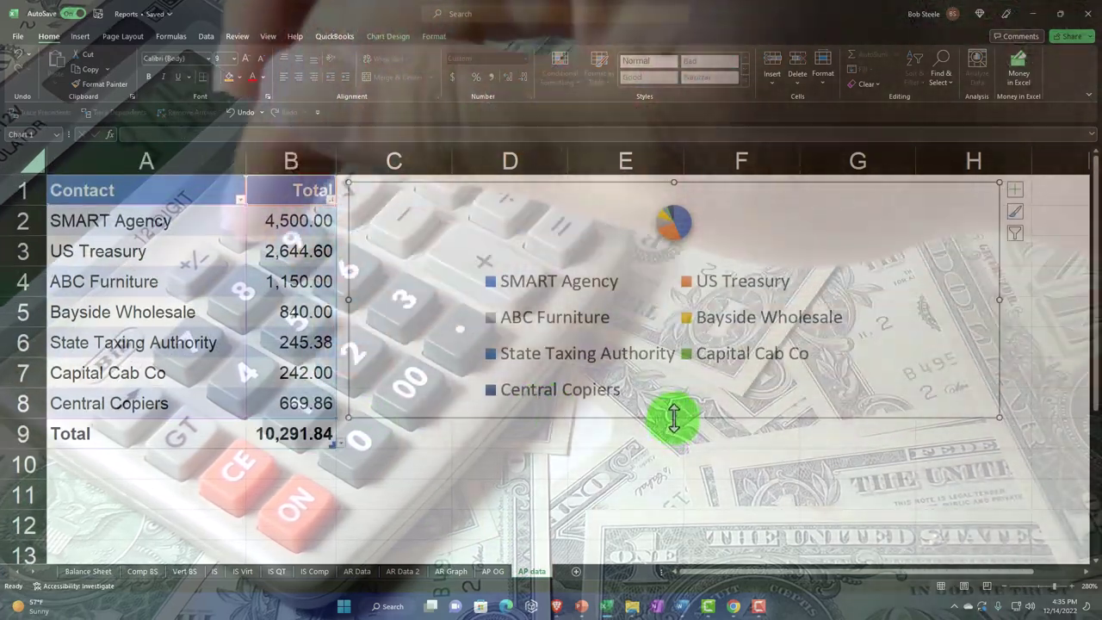
pyautogui.moveTo(674, 419); pyautogui.dragTo(676, 534)
pyautogui.scroll(-2, 672, 460)
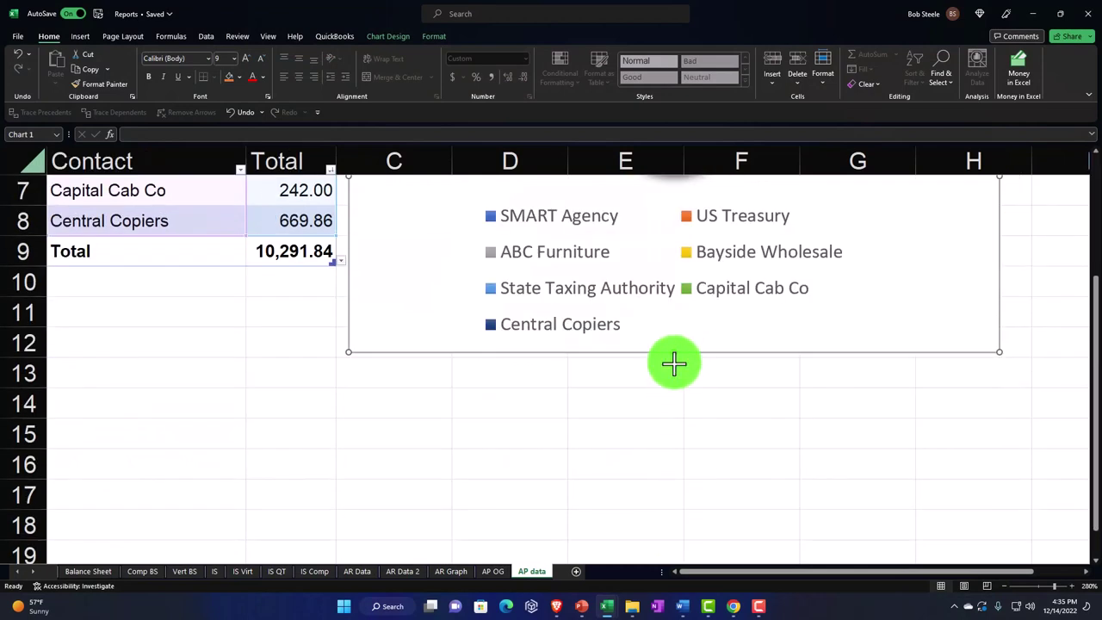
pyautogui.moveTo(674, 363); pyautogui.dragTo(682, 462)
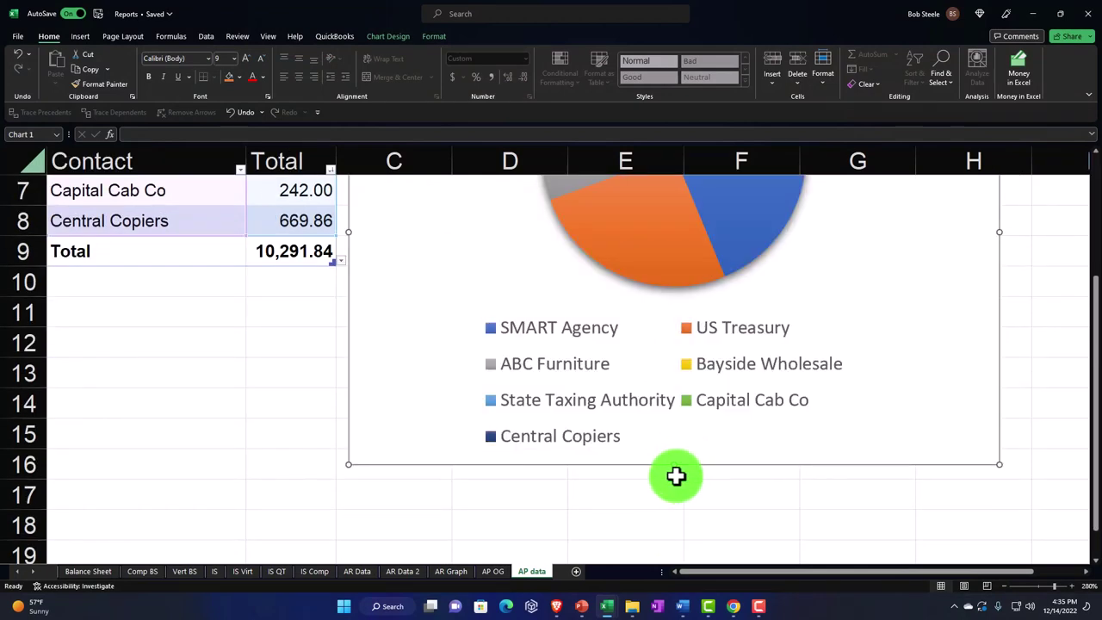
pyautogui.scroll(2, 676, 473)
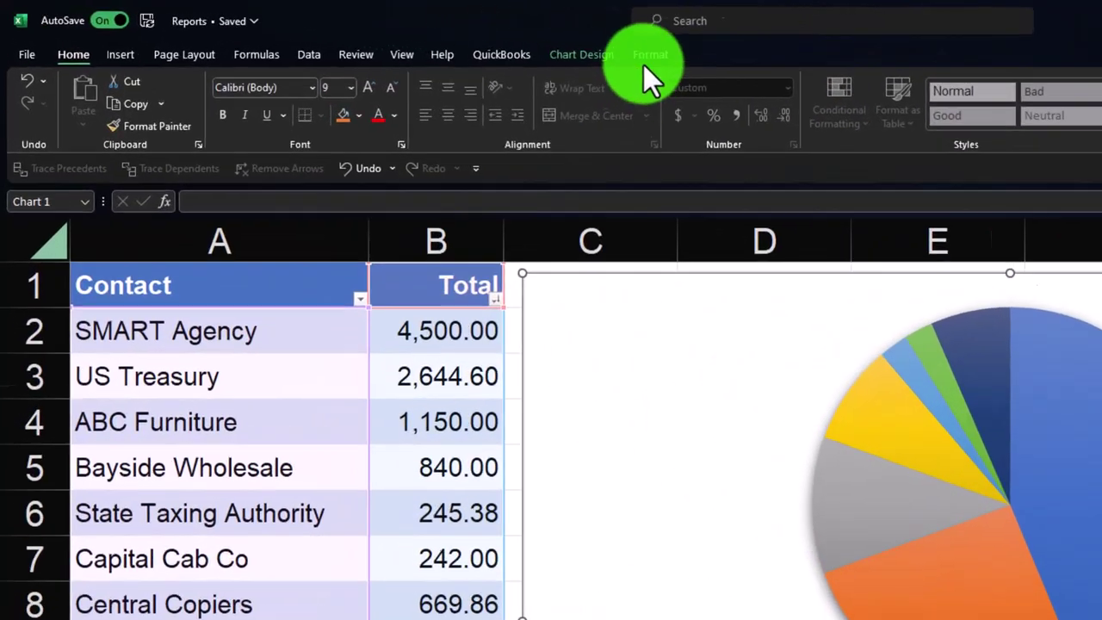
# Apply chart Style 11, with percentage labels on the slices, to the pie chart
pyautogui.click(433, 36)
pyautogui.click(706, 67)
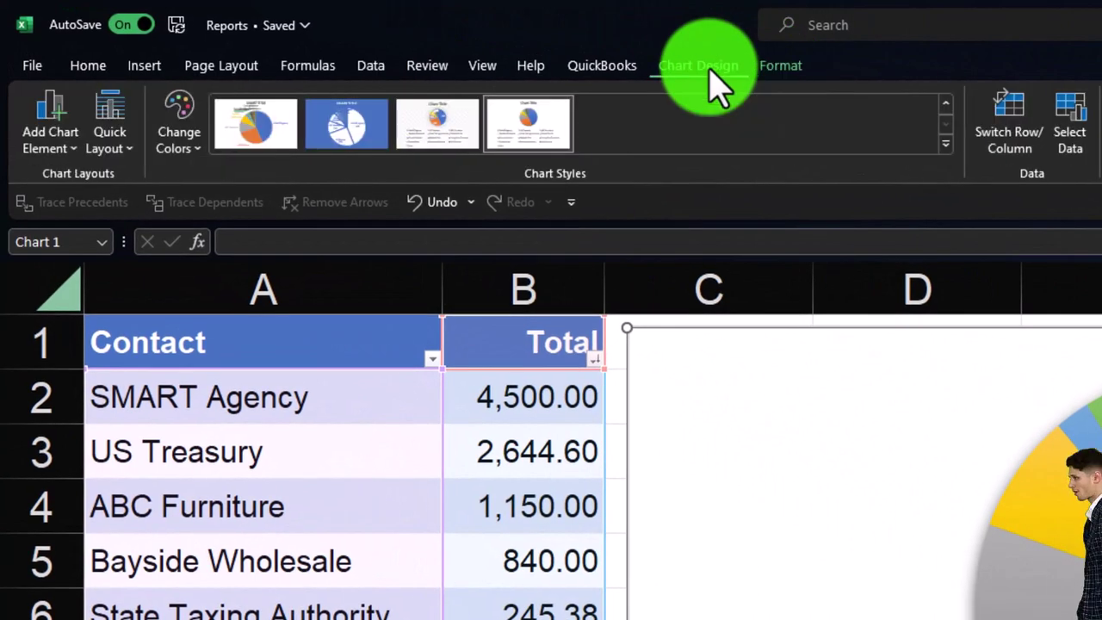
pyautogui.click(947, 145)
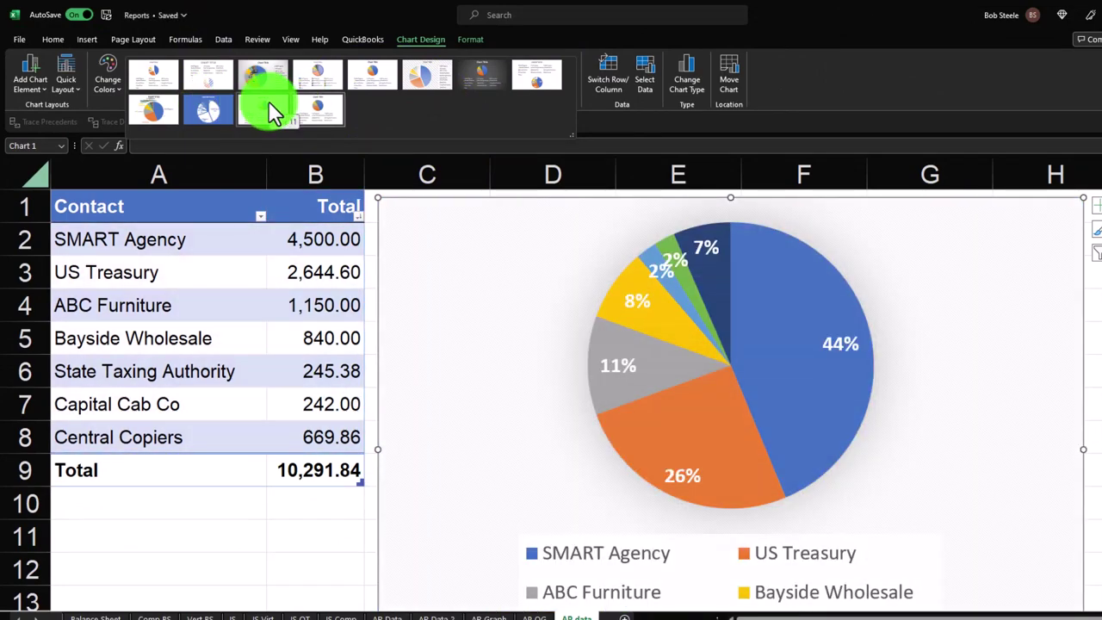
pyautogui.click(268, 101)
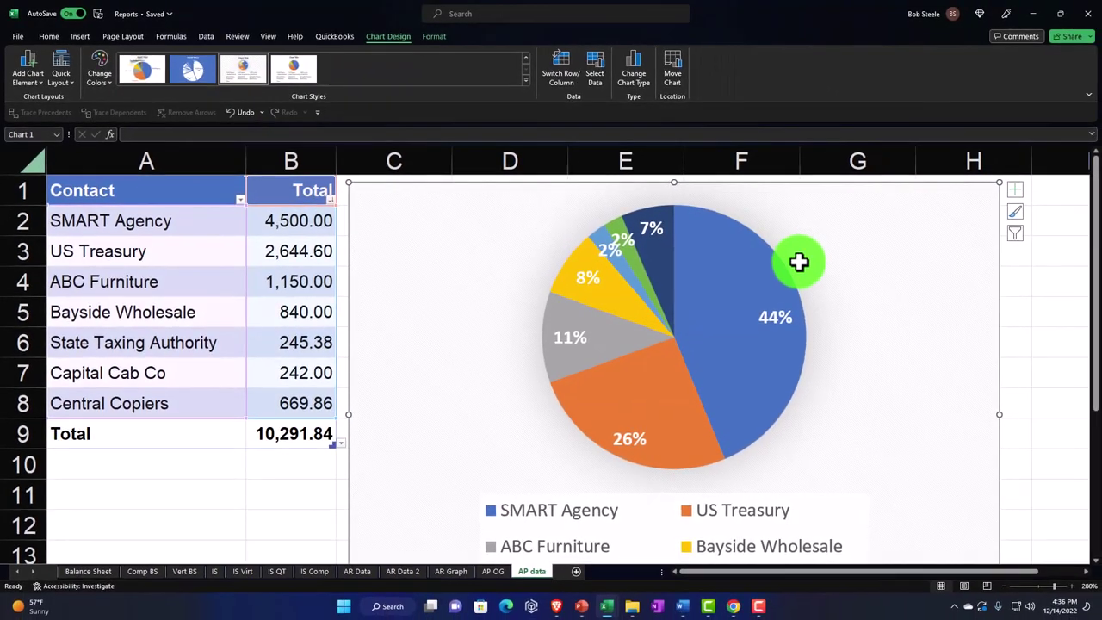
pyautogui.scroll(-2, 799, 268)
pyautogui.scroll(2, 799, 273)
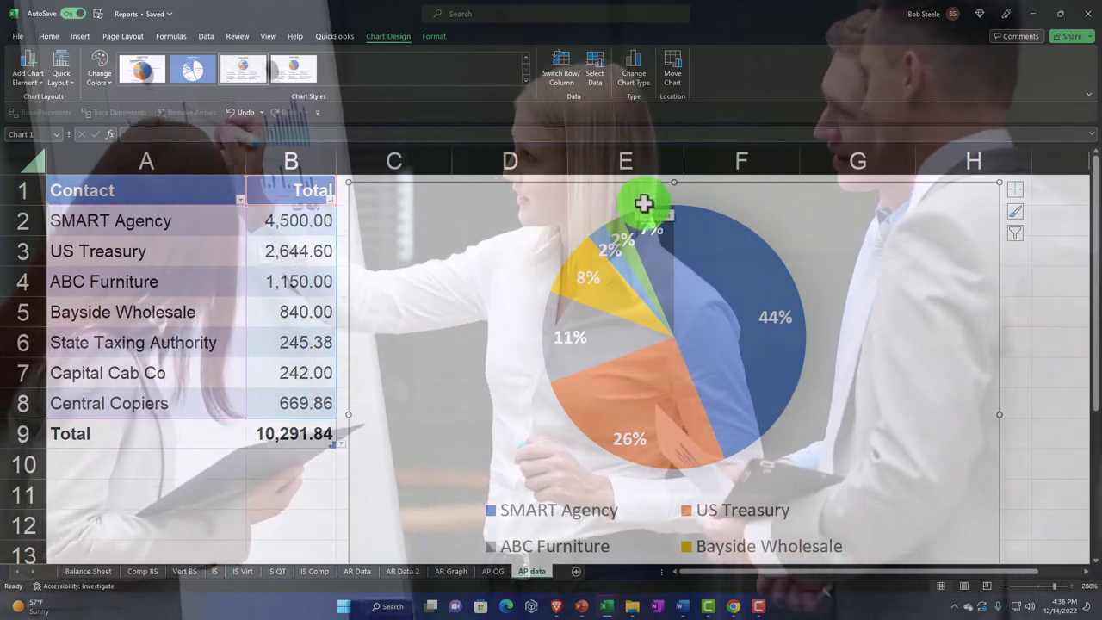
# Set the Capital Cab Co total to 911.86, combining it with the Central Copiers amount
pyautogui.click(283, 471)
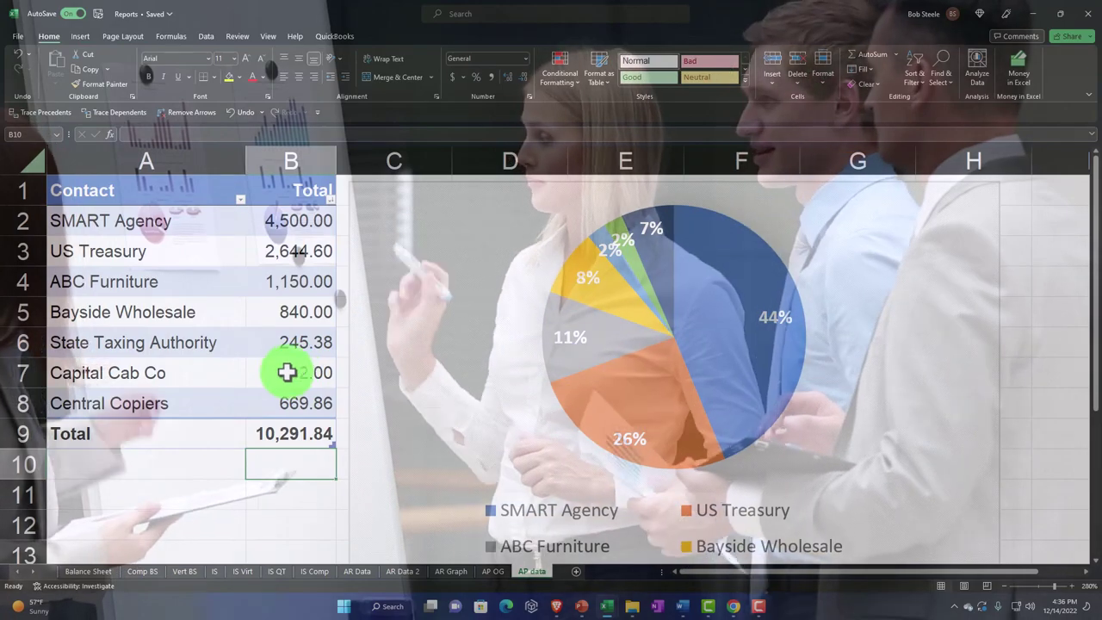
pyautogui.moveTo(293, 382); pyautogui.dragTo(295, 396)
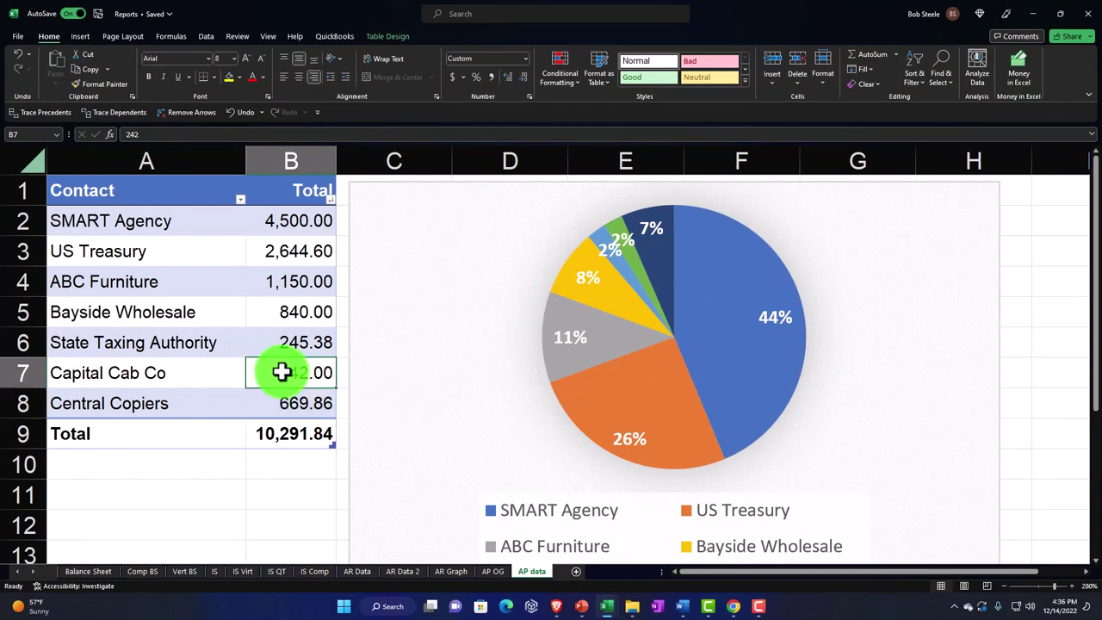
pyautogui.write('911.86')
pyautogui.press('Return')
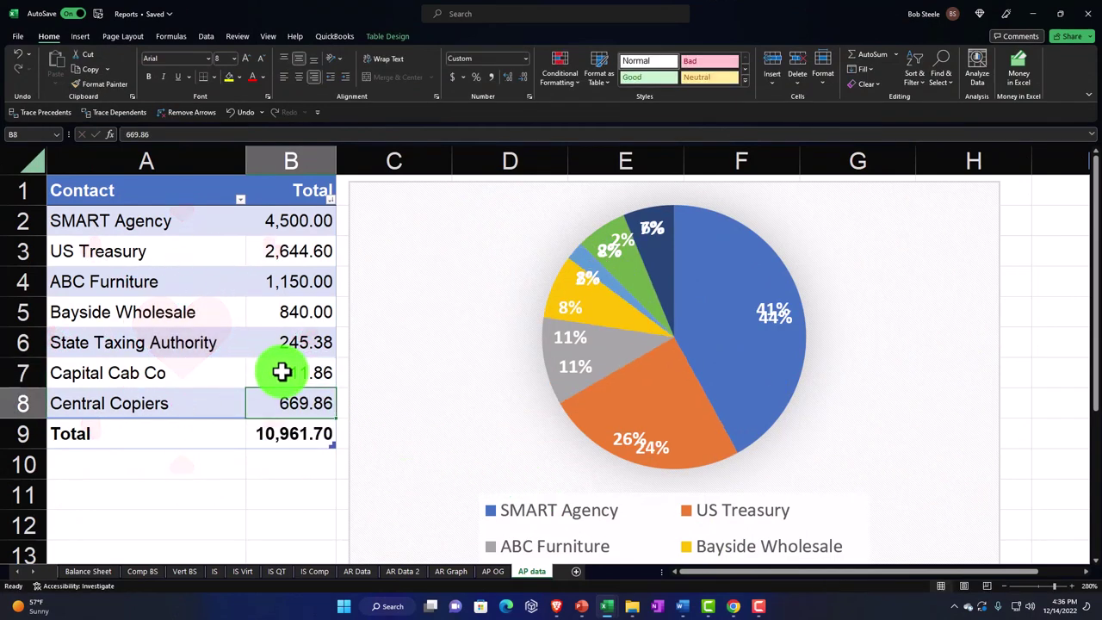
# Delete the Central Copiers row from the accounts payable table
pyautogui.click(20, 405)
pyautogui.rightClick(83, 403)
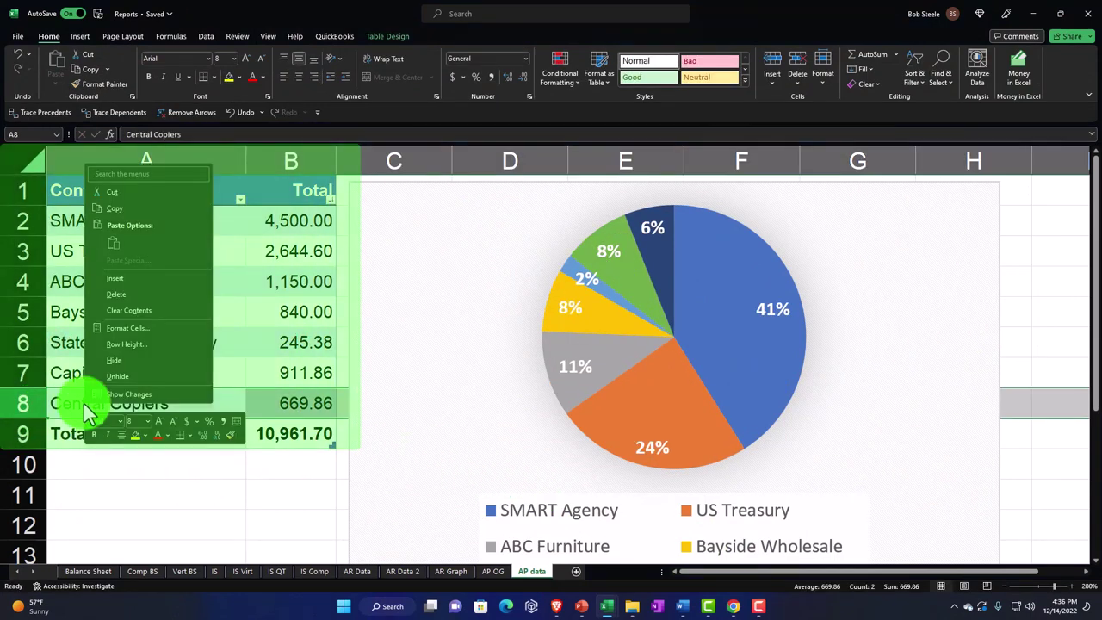
pyautogui.click(113, 297)
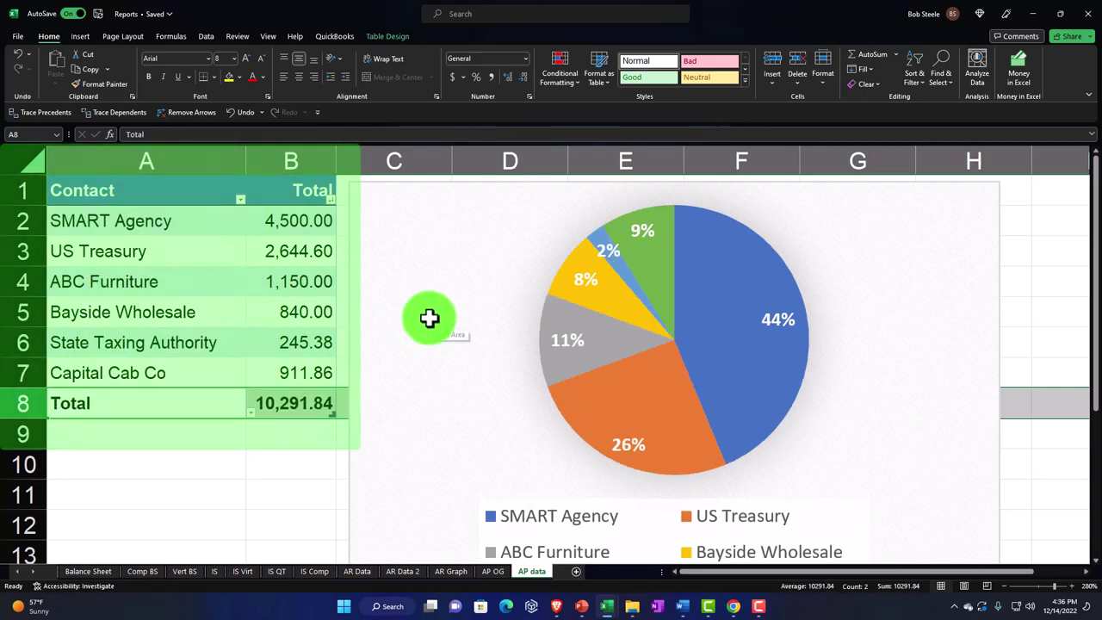
pyautogui.scroll(-3, 429, 318)
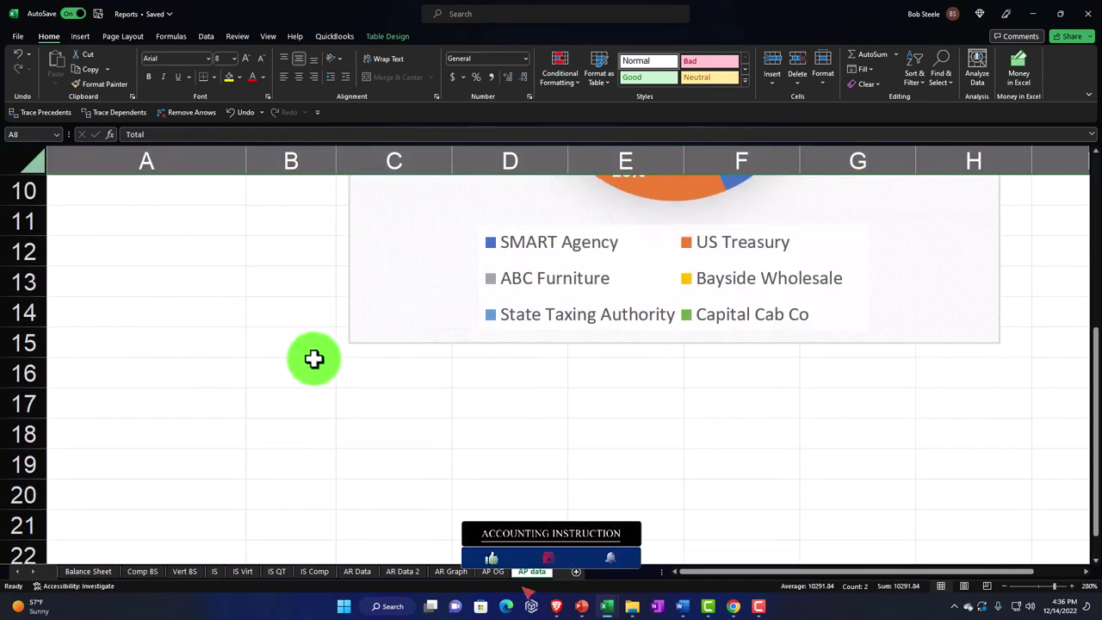
pyautogui.scroll(3, 314, 358)
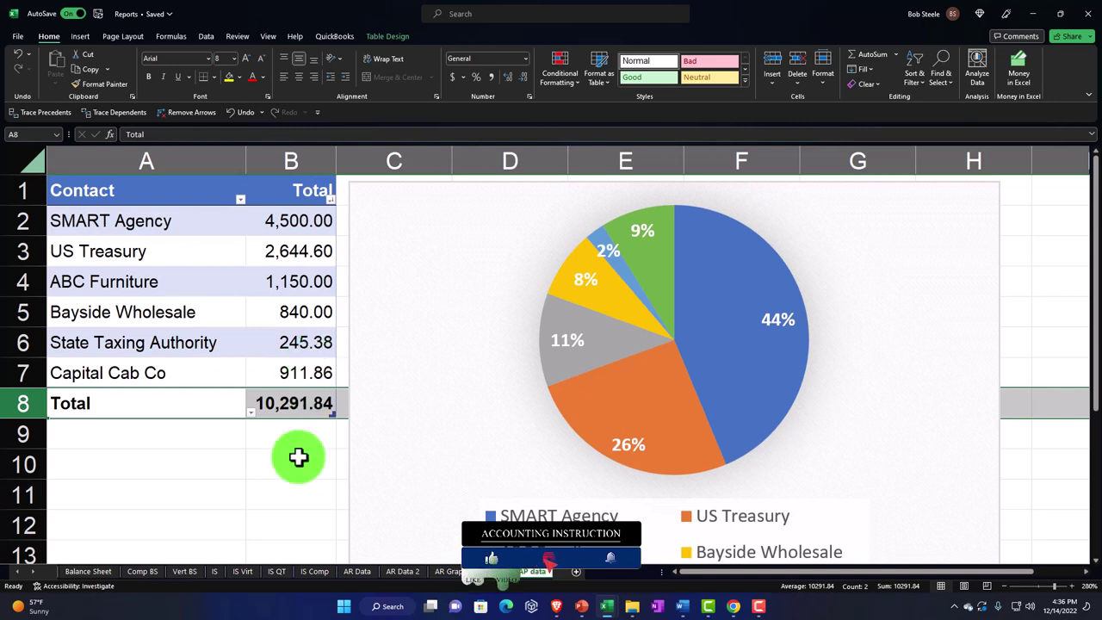
# Rename the Capital Cab Co contact in A7 as Other
pyautogui.click(291, 467)
pyautogui.click(142, 372)
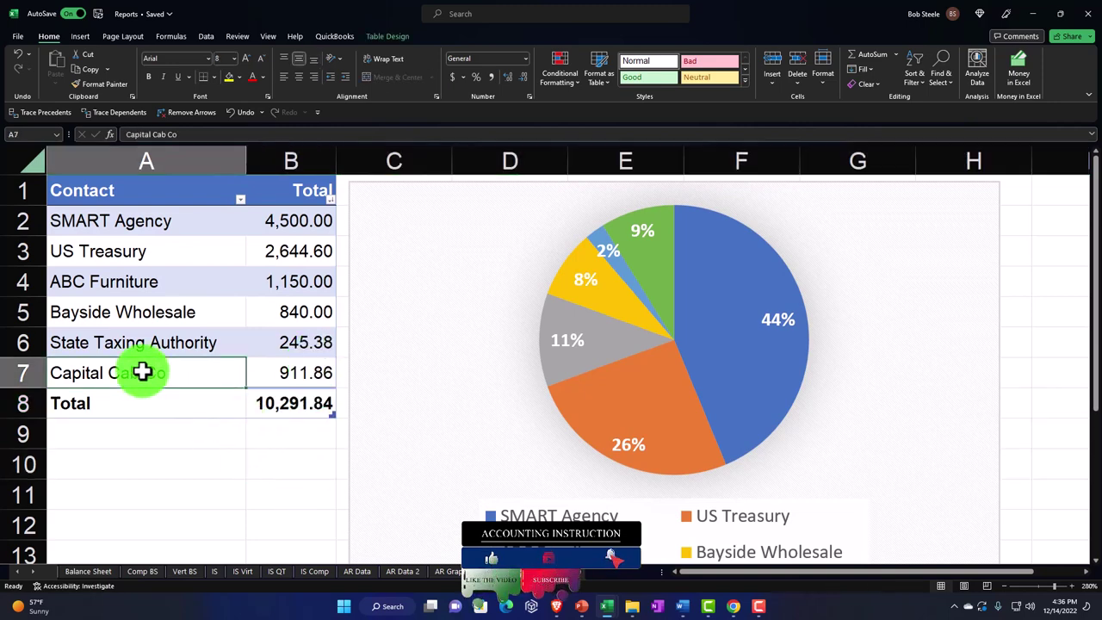
pyautogui.write('Other')
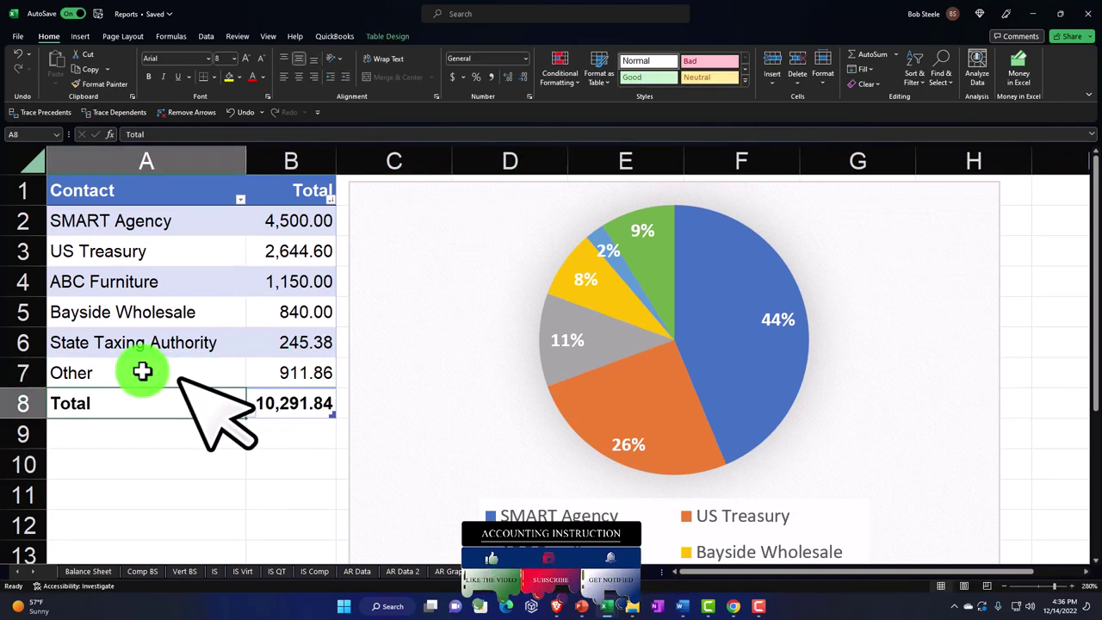
pyautogui.scroll(-2, 181, 383)
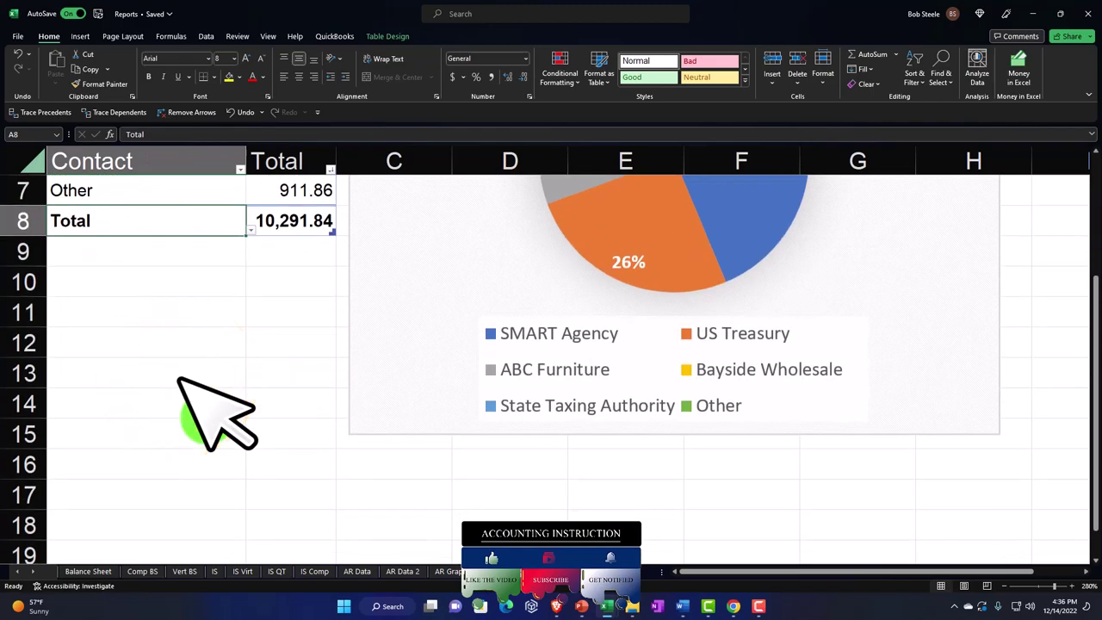
pyautogui.scroll(2, 207, 418)
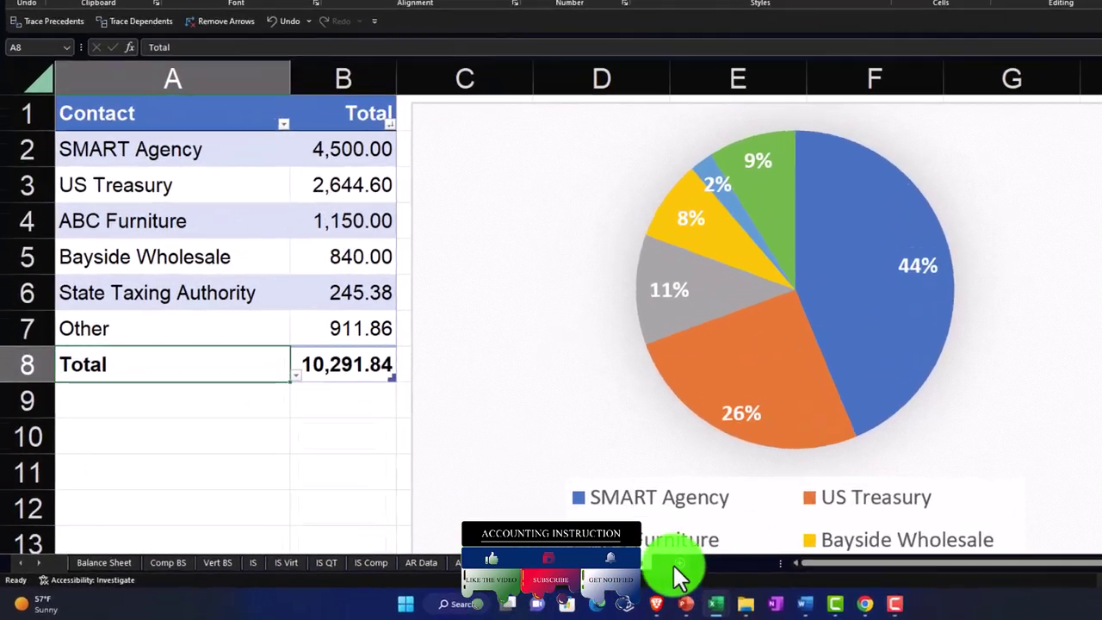
# Add a new sheet after AP data and paste a copy of the AP data pie chart into it
pyautogui.click(571, 570)
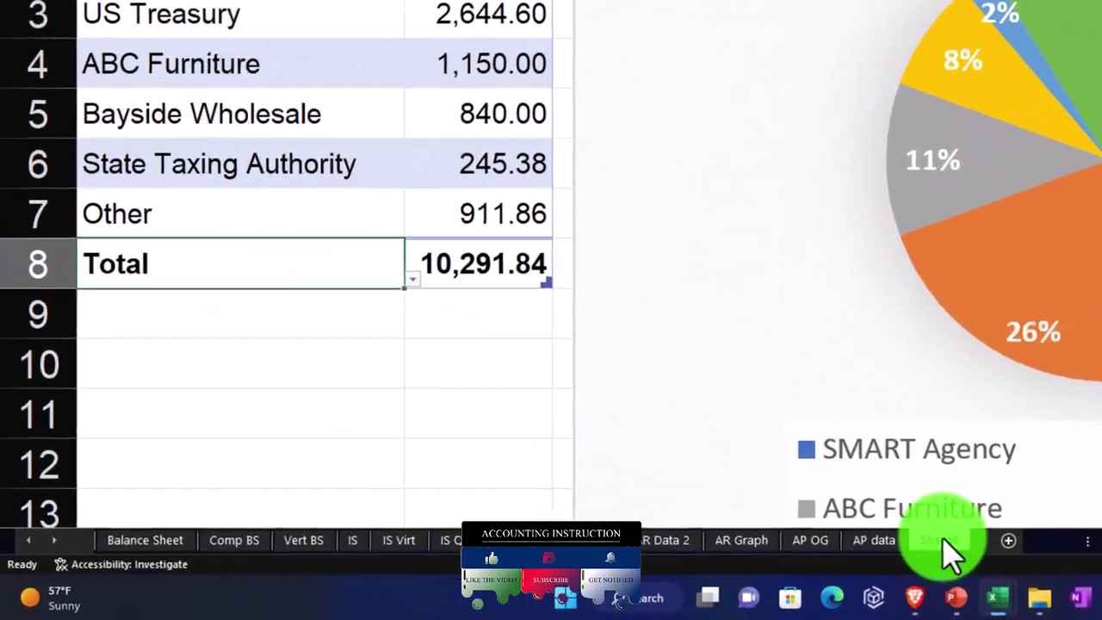
pyautogui.click(891, 549)
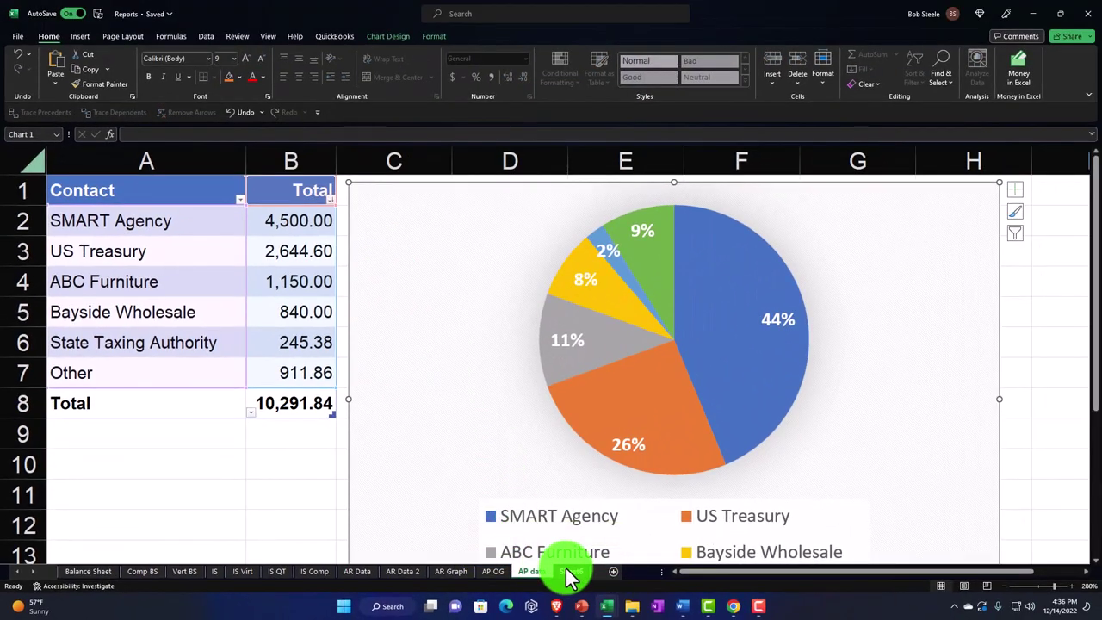
pyautogui.click(568, 572)
pyautogui.hotkey('ctrl', 'v')
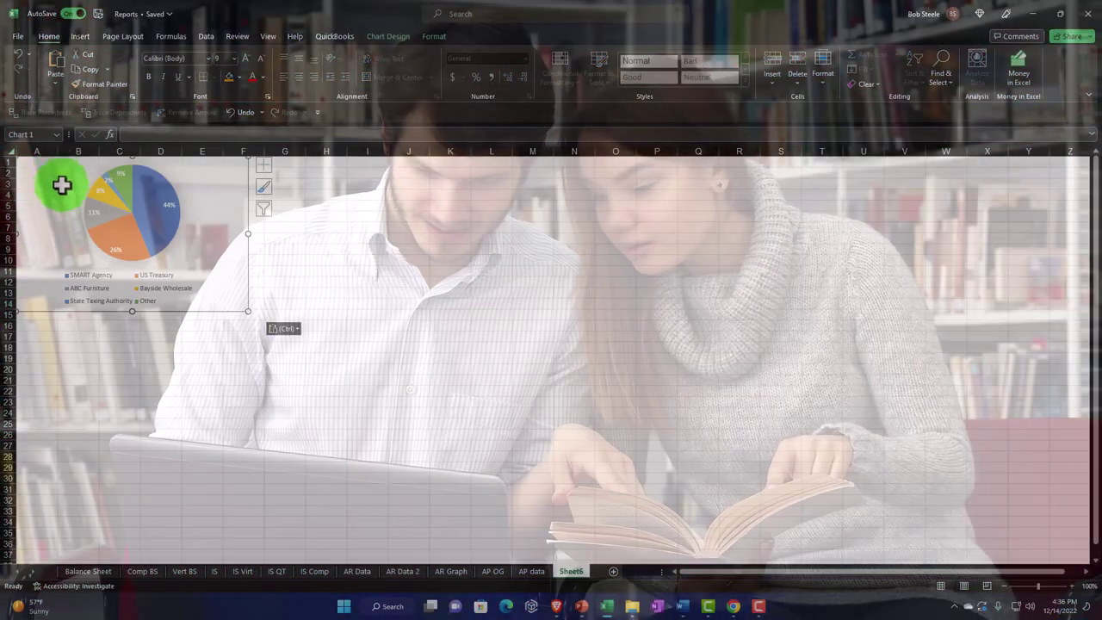
# Set the page orientation of the new chart sheet to Landscape
pyautogui.click(161, 399)
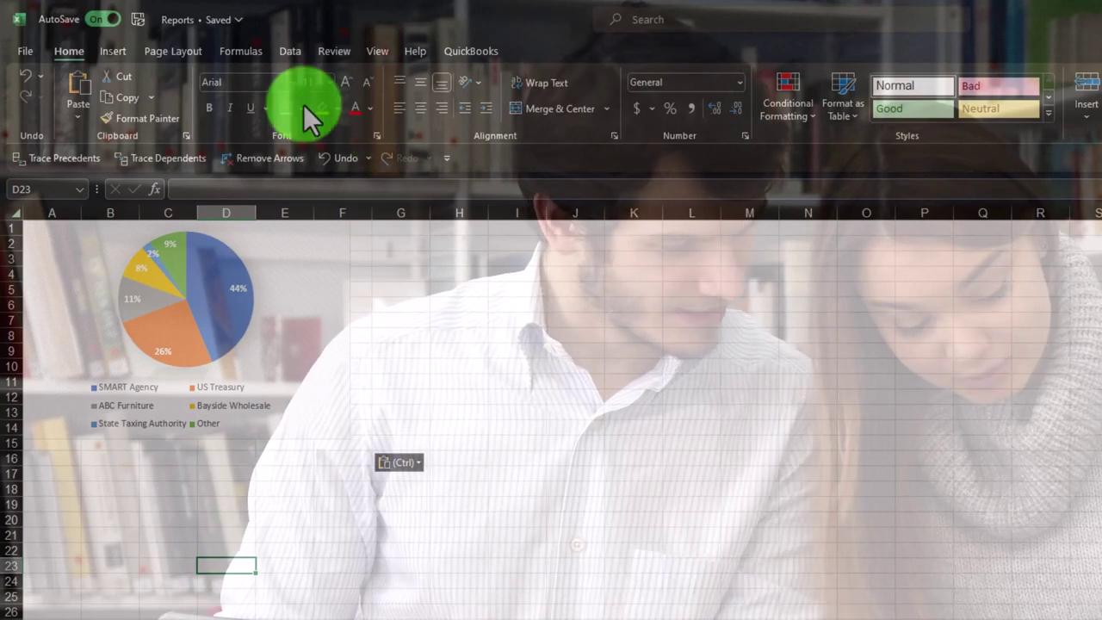
pyautogui.click(233, 52)
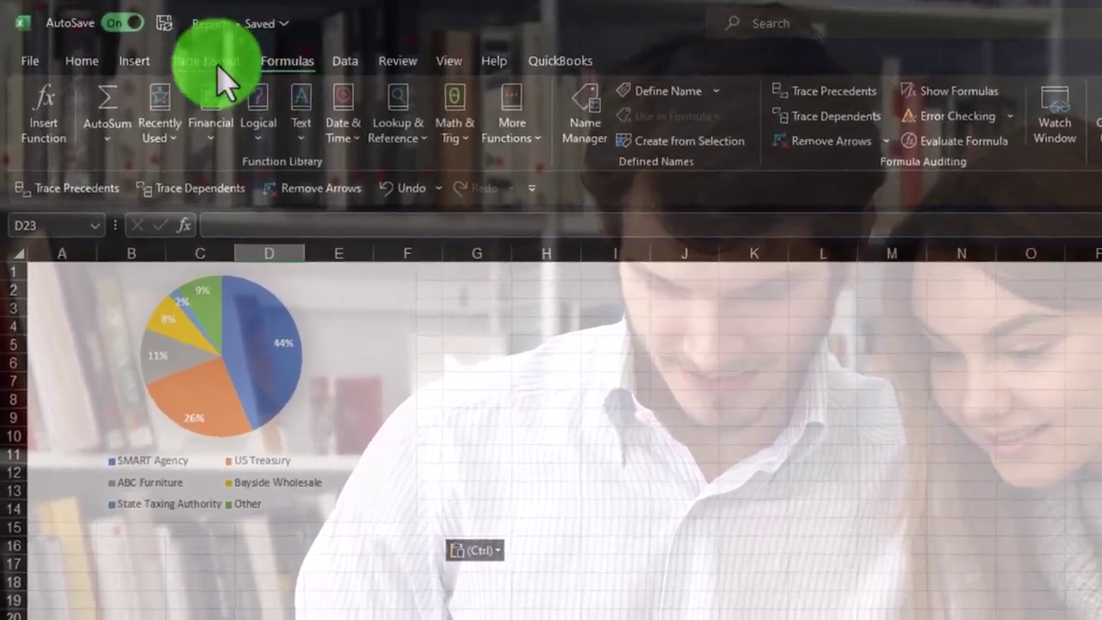
pyautogui.click(219, 64)
pyautogui.click(269, 148)
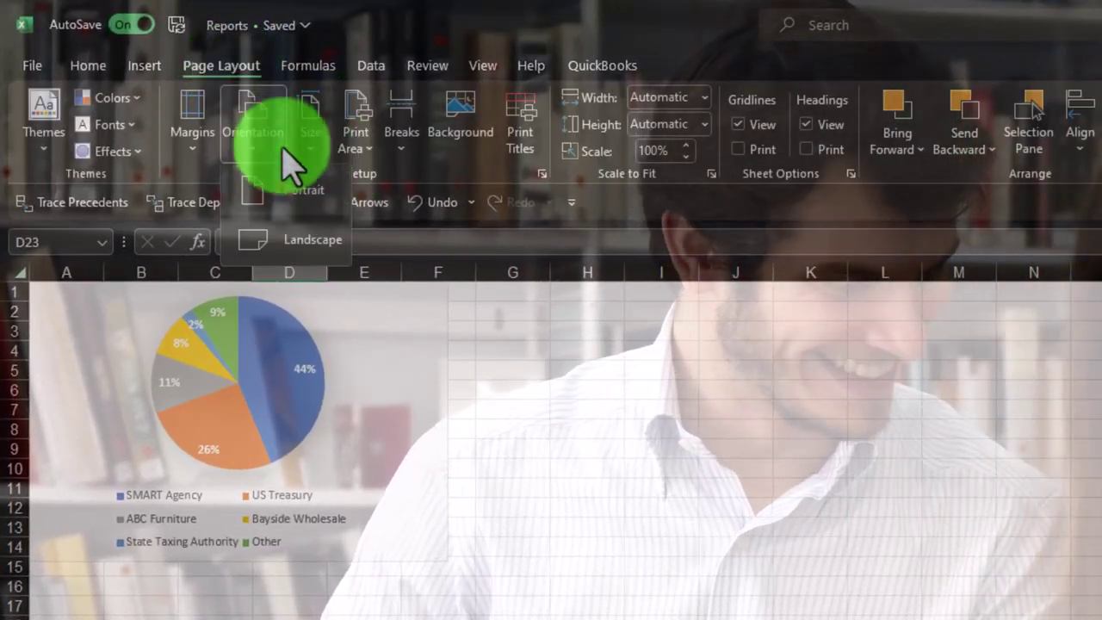
pyautogui.click(288, 240)
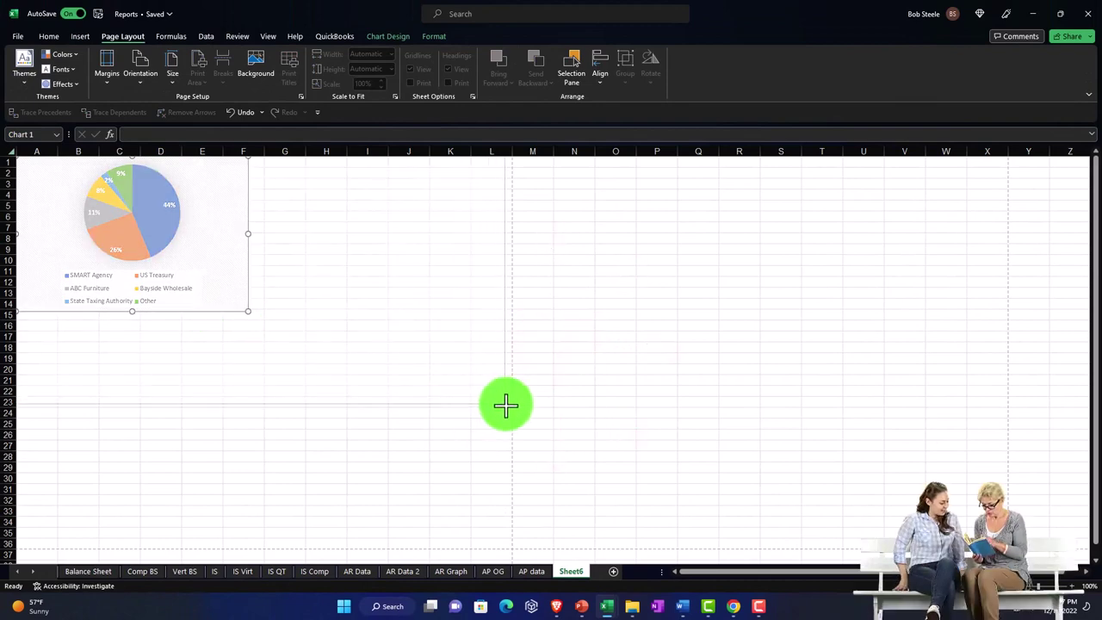
# Resize the pie chart on Sheet6 to span about columns A to L and rows 1 to 27, within the first landscape page
pyautogui.moveTo(505, 405); pyautogui.dragTo(506, 404)
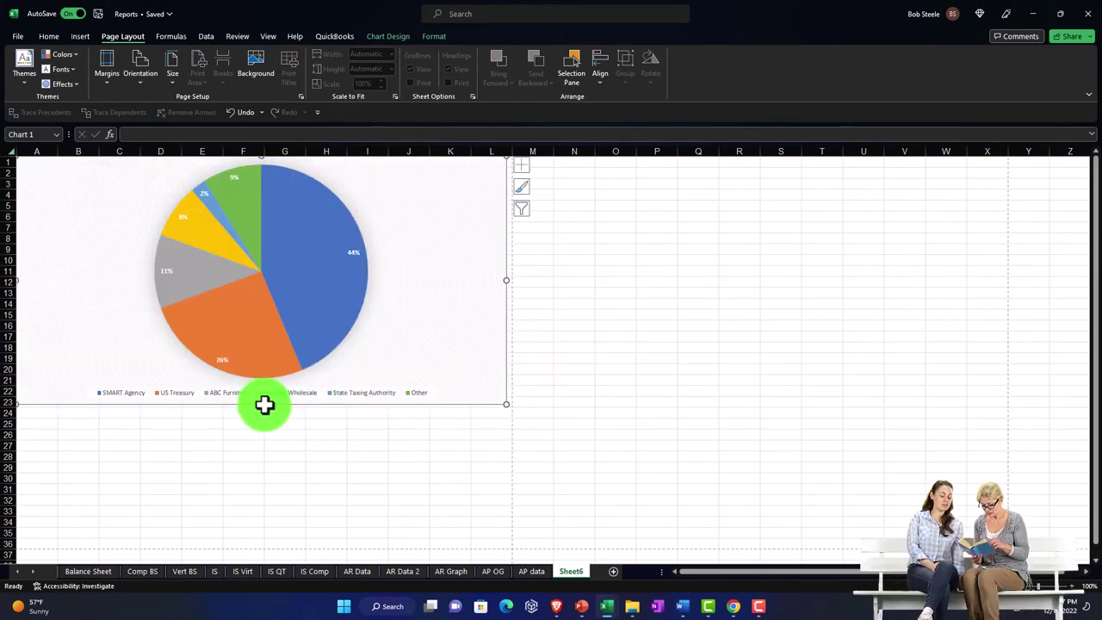
pyautogui.moveTo(265, 405); pyautogui.dragTo(262, 511)
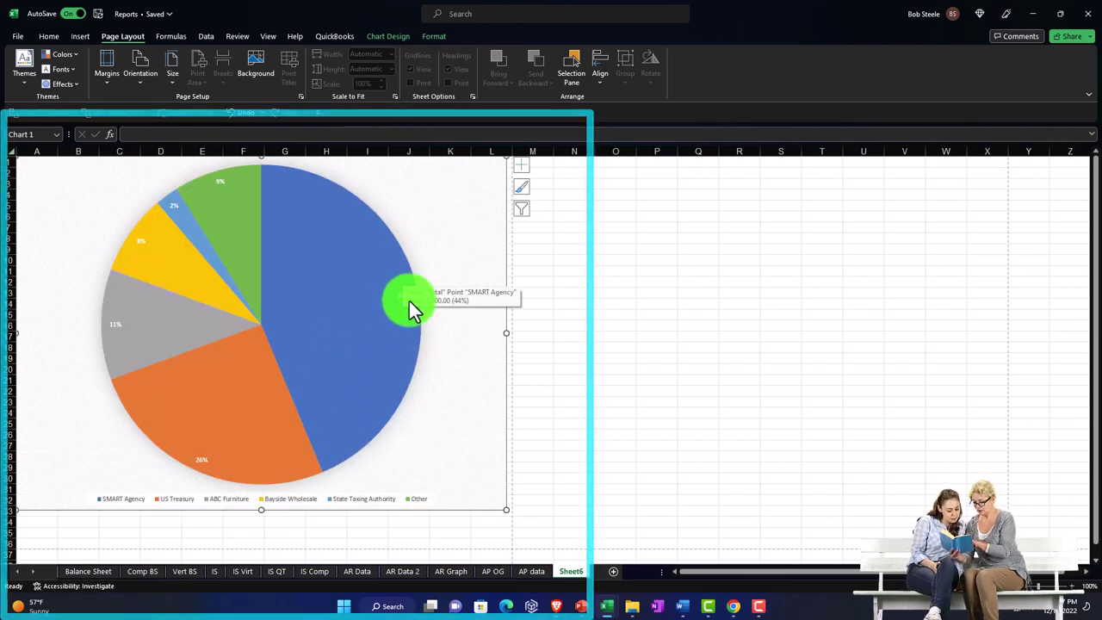
pyautogui.moveTo(505, 510); pyautogui.dragTo(497, 448)
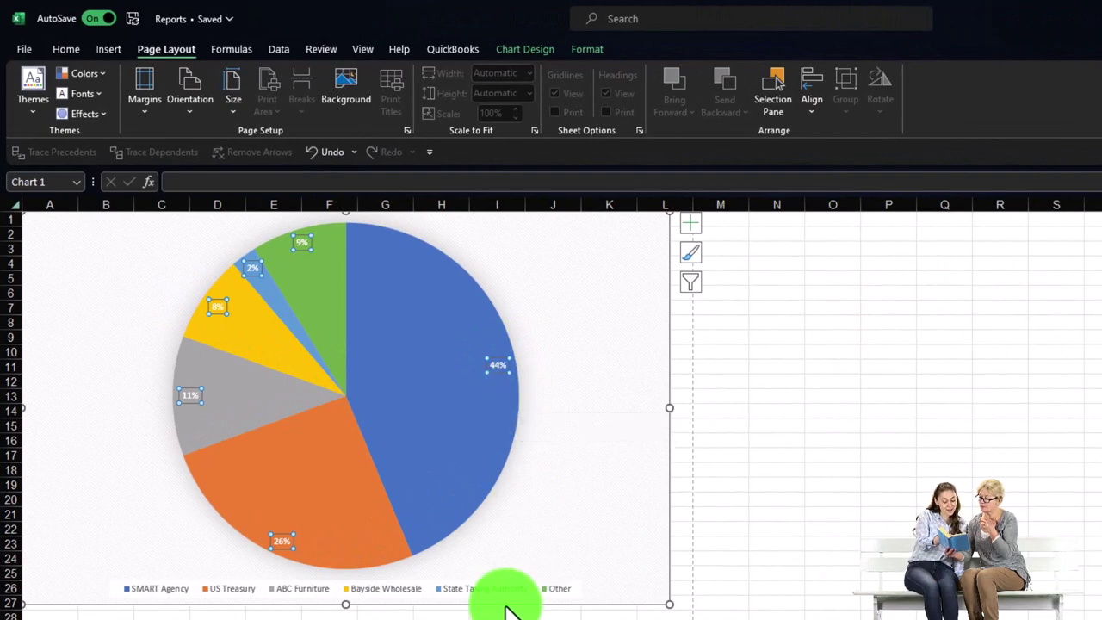
pyautogui.click(305, 534)
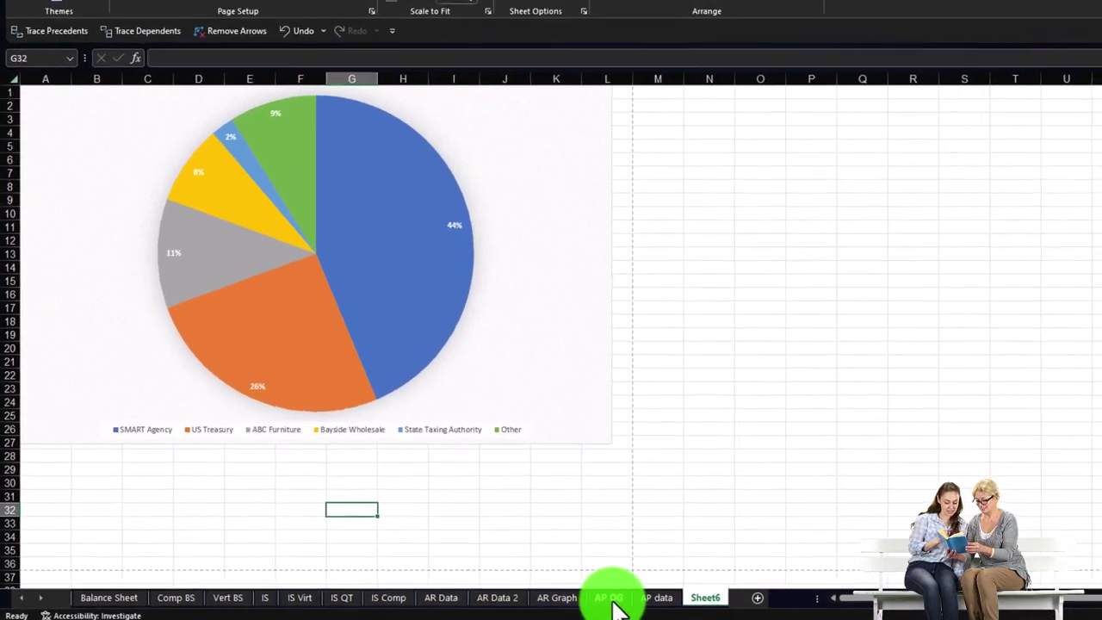
# Hide the AP OG and AP data sheets together
pyautogui.click(520, 602)
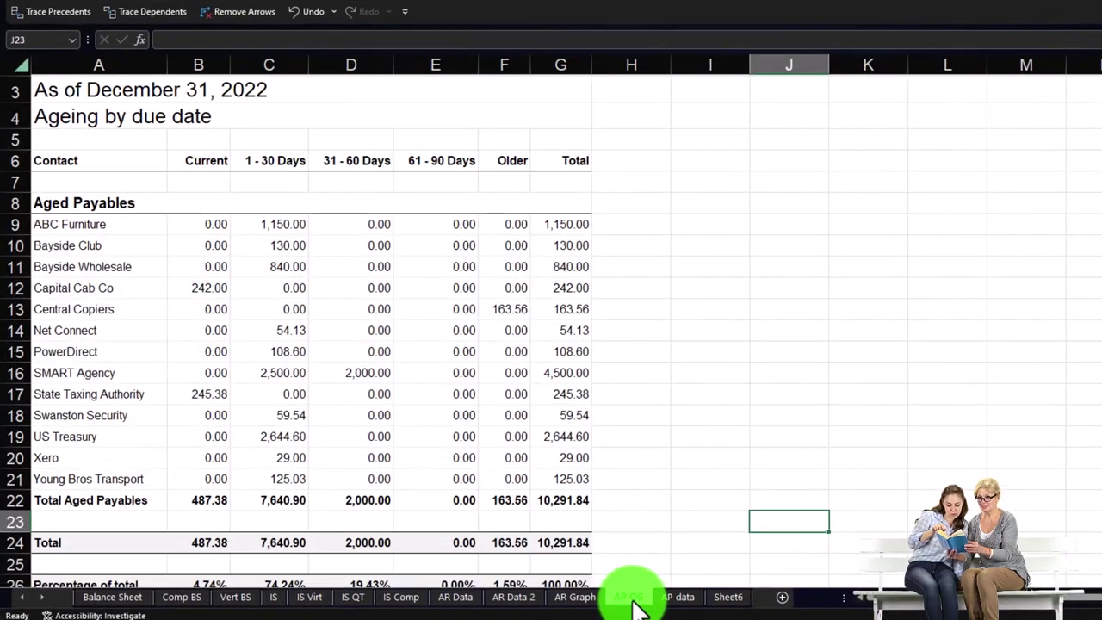
pyautogui.rightClick(677, 601)
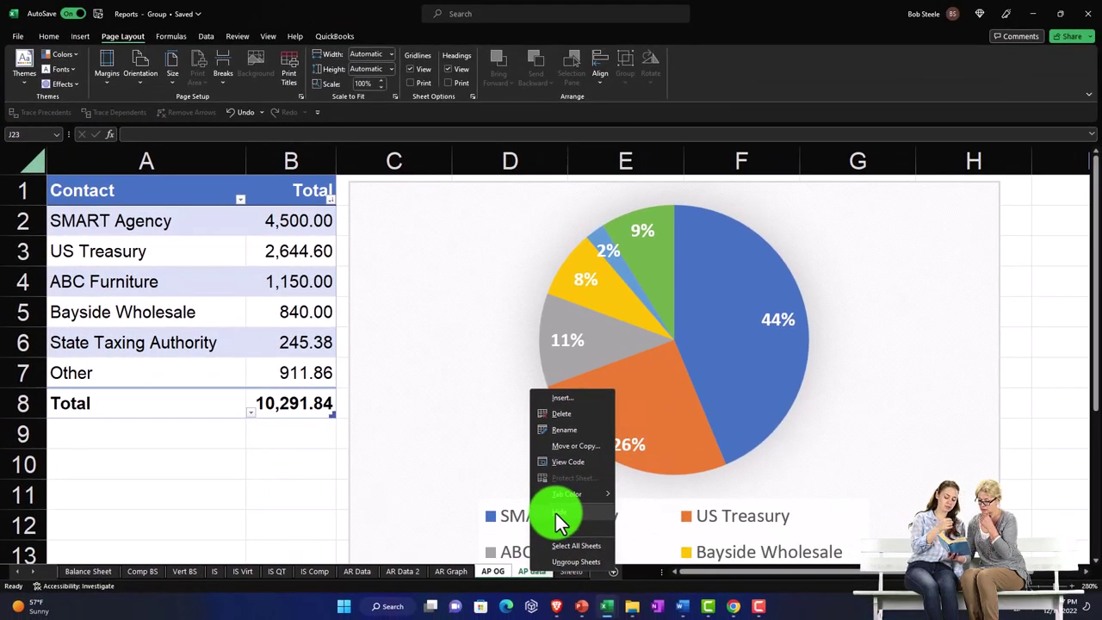
pyautogui.click(711, 519)
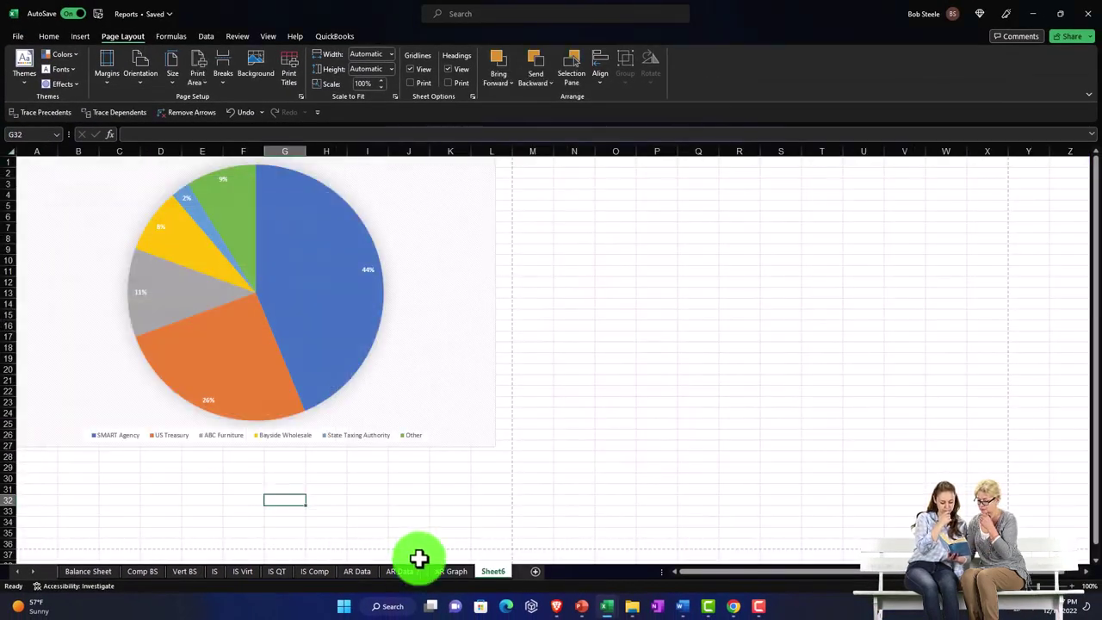
# Set the print scope to Print Entire Workbook and page through the print preview as far as the payables pie chart
pyautogui.click(317, 572)
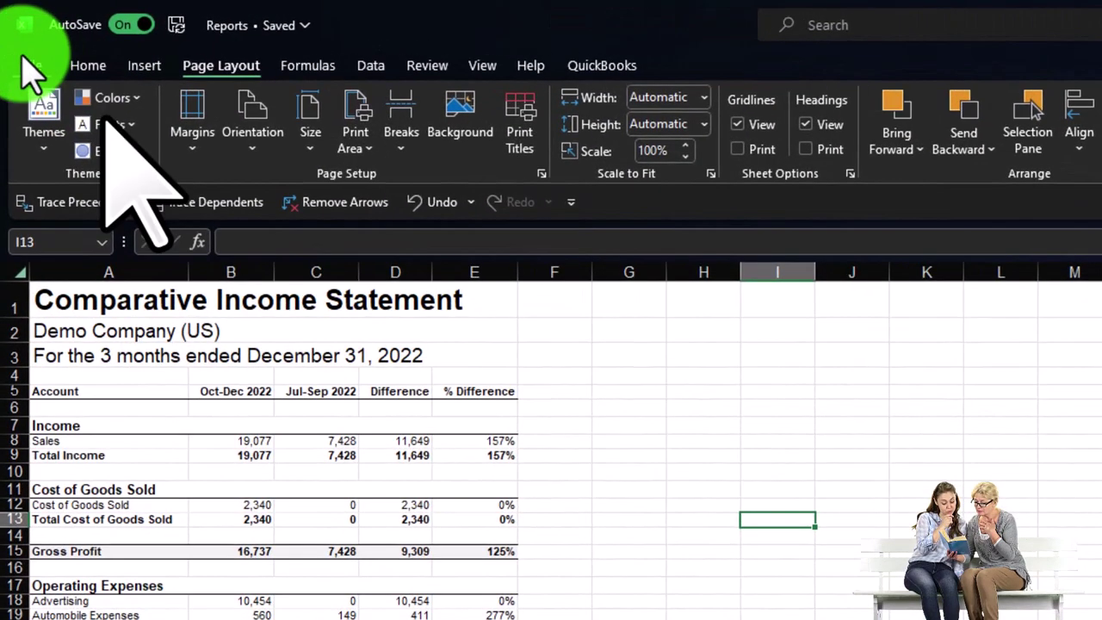
pyautogui.click(31, 68)
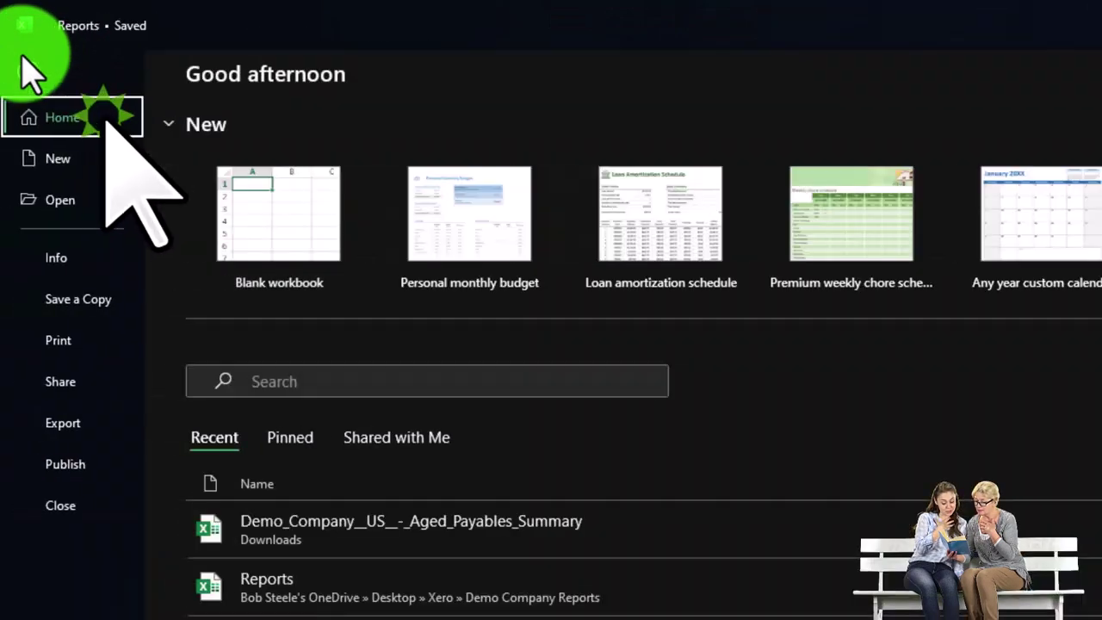
pyautogui.click(75, 346)
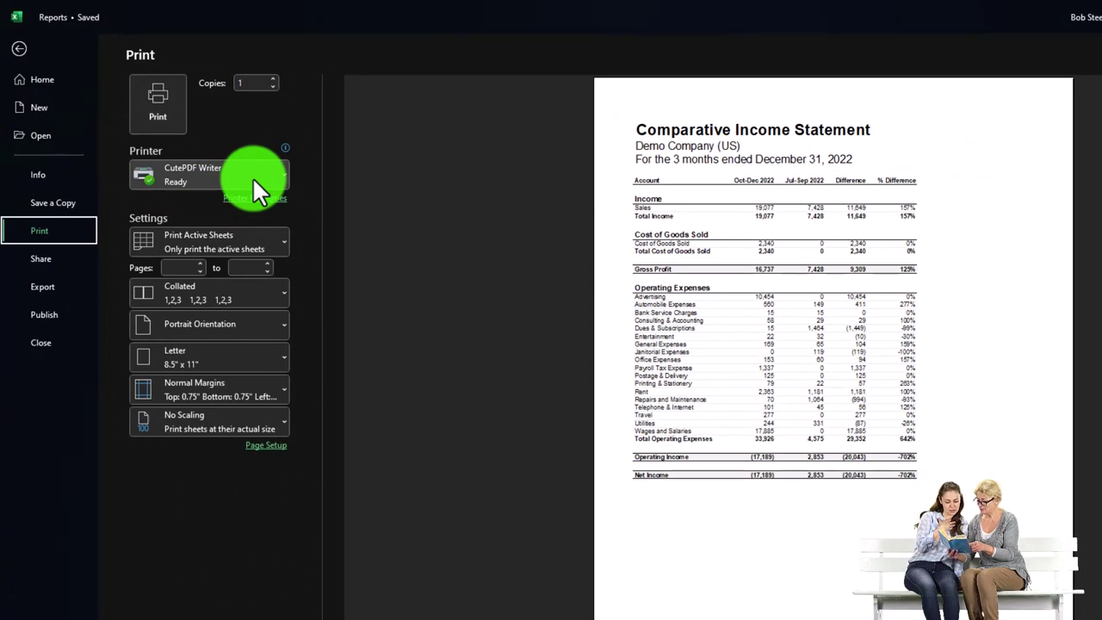
pyautogui.click(234, 241)
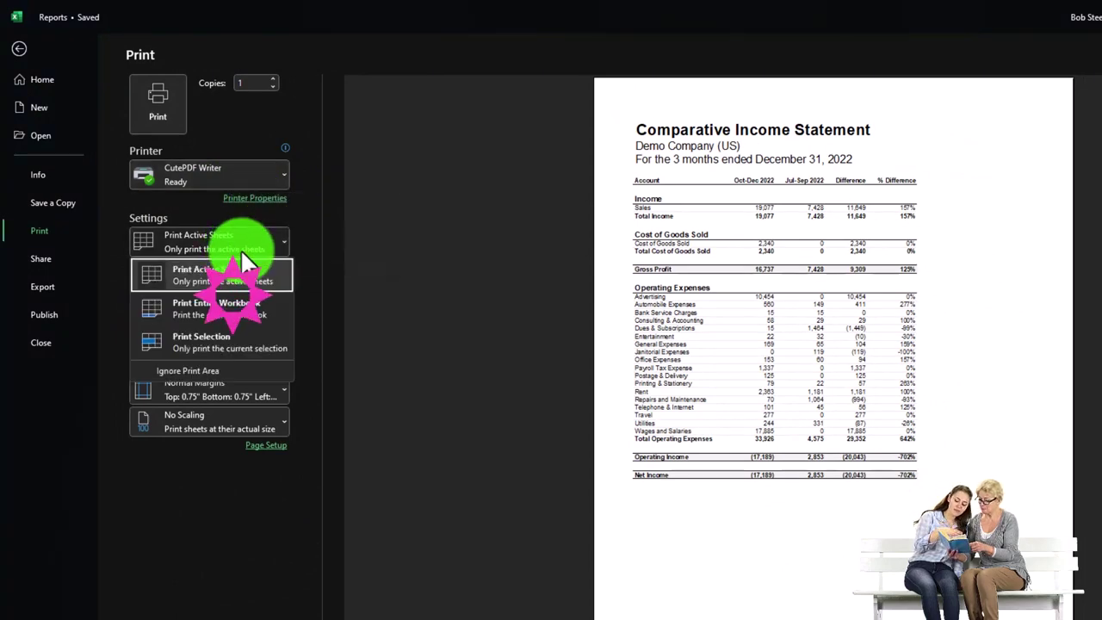
pyautogui.click(227, 315)
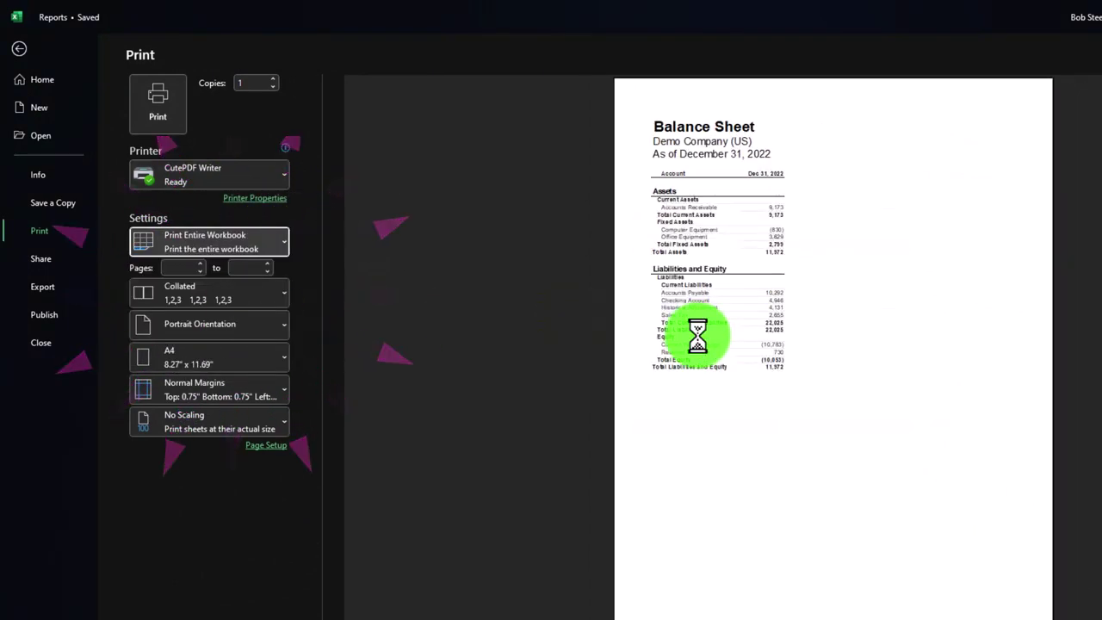
pyautogui.scroll(-7, 697, 336)
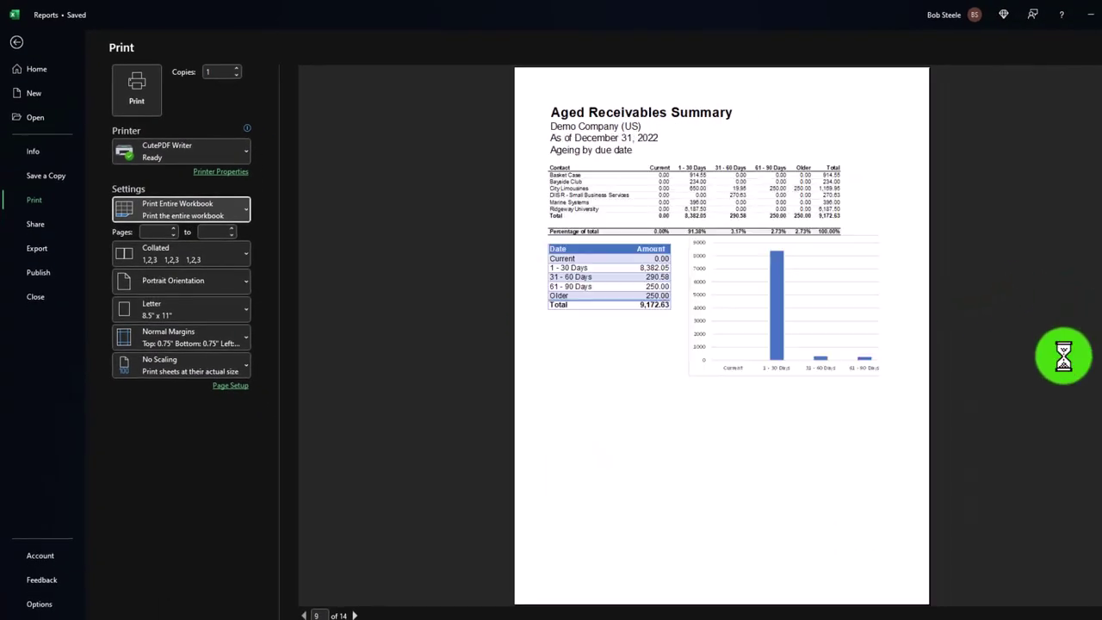
pyautogui.scroll(-5, 1063, 357)
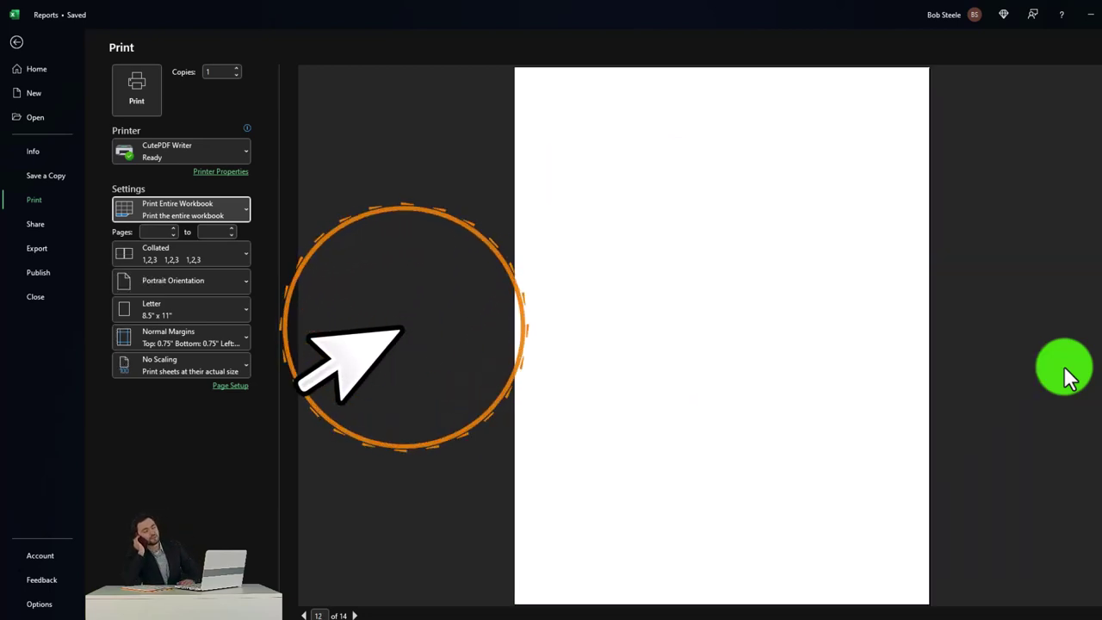
pyautogui.scroll(-1, 1067, 379)
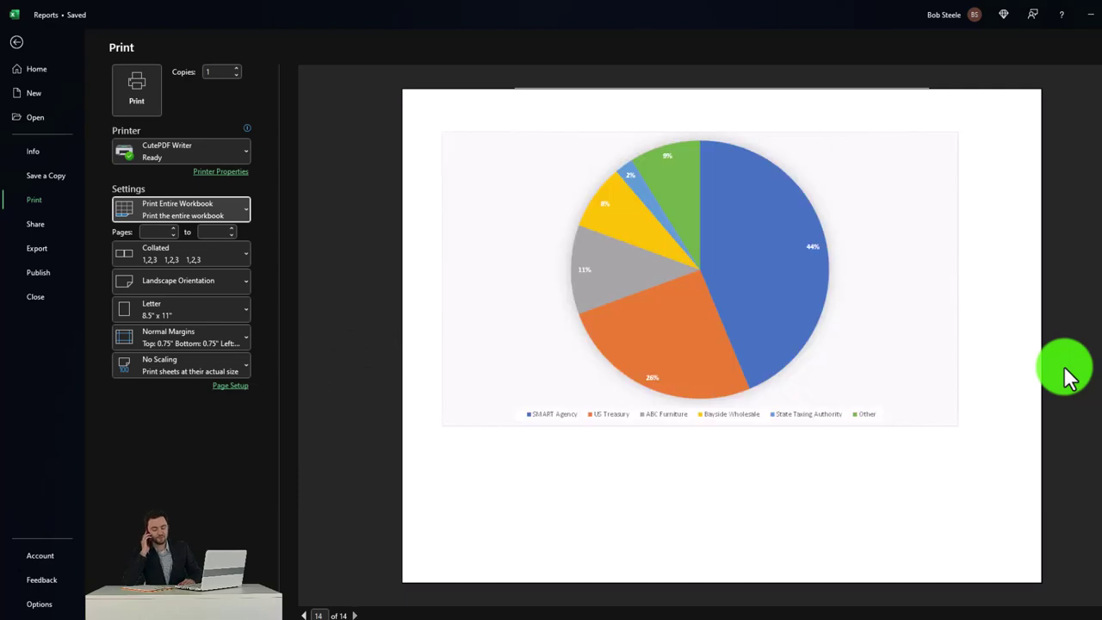
pyautogui.click(17, 43)
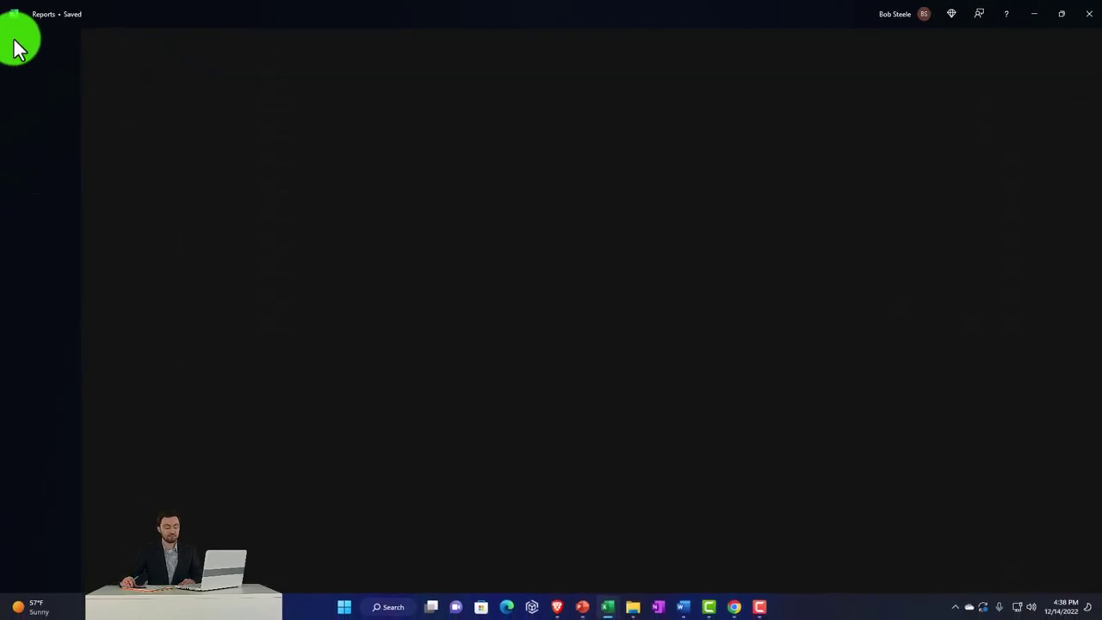
# Unhide the AP data and AP OG sheets
pyautogui.click(492, 572)
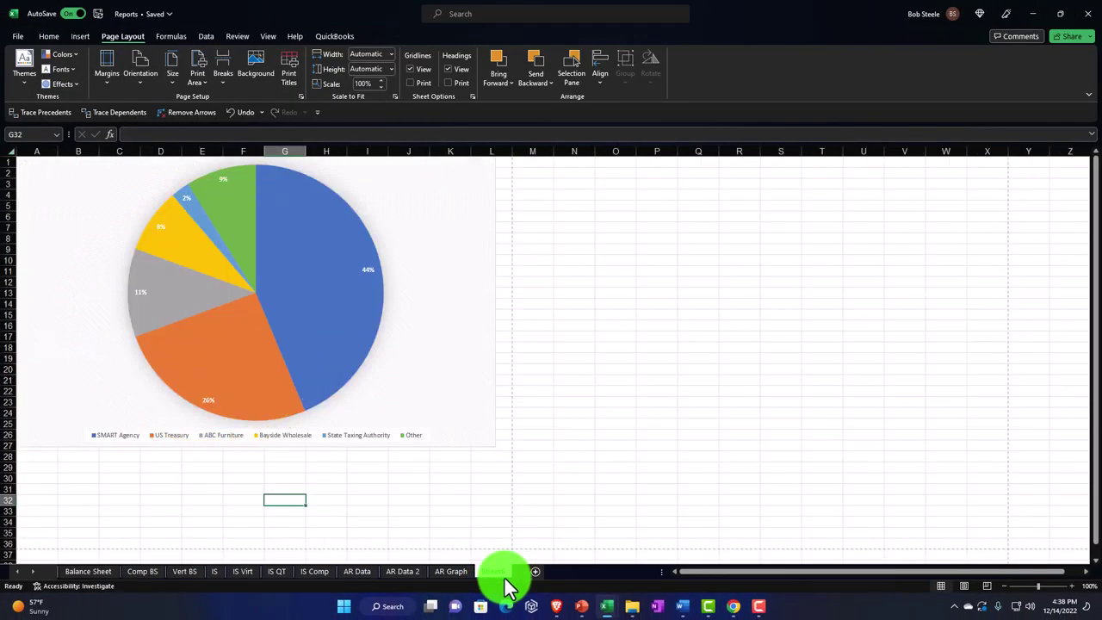
pyautogui.click(453, 573)
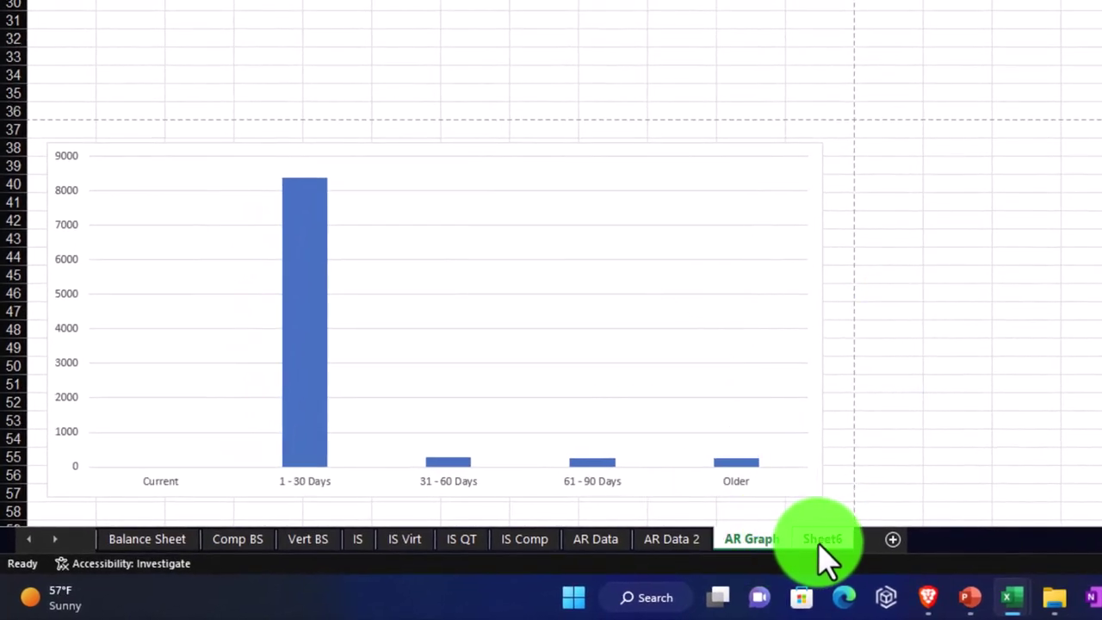
pyautogui.rightClick(820, 539)
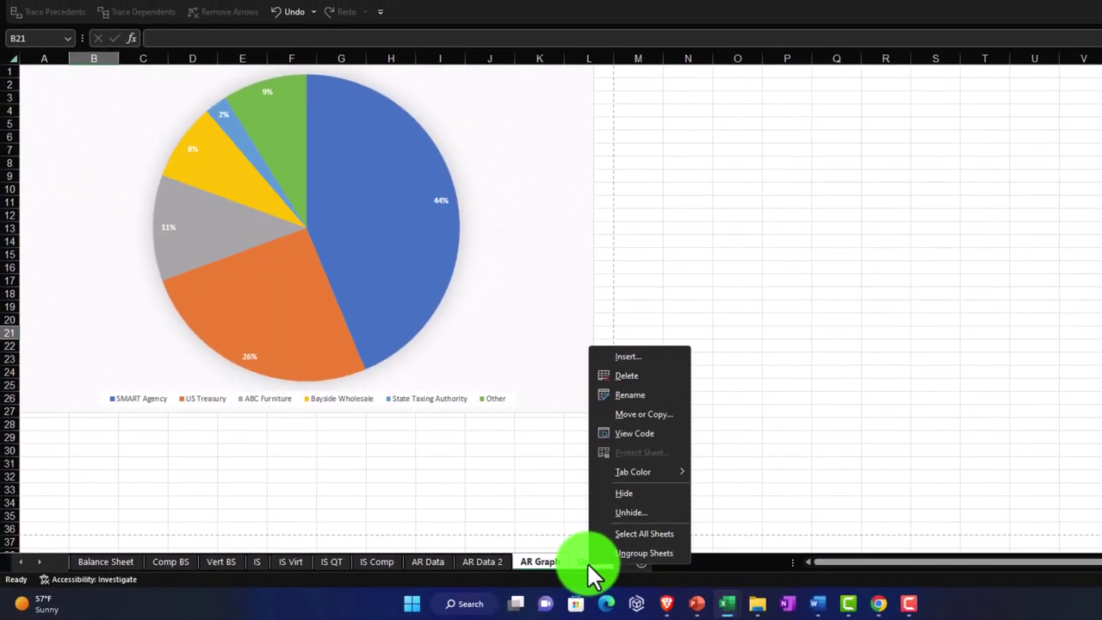
pyautogui.click(626, 513)
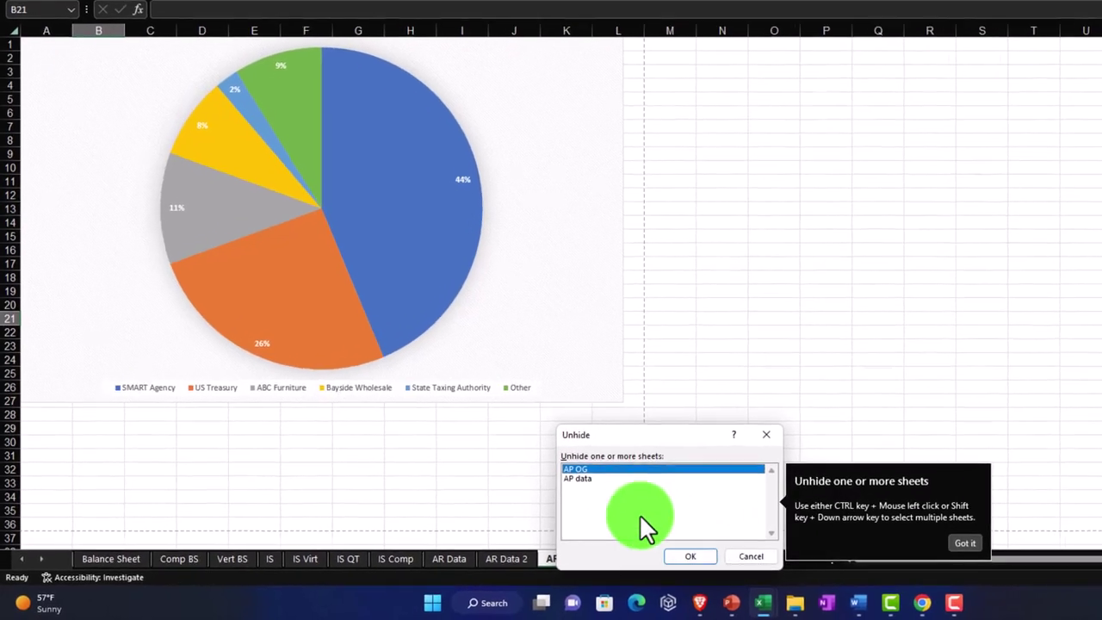
pyautogui.click(555, 486)
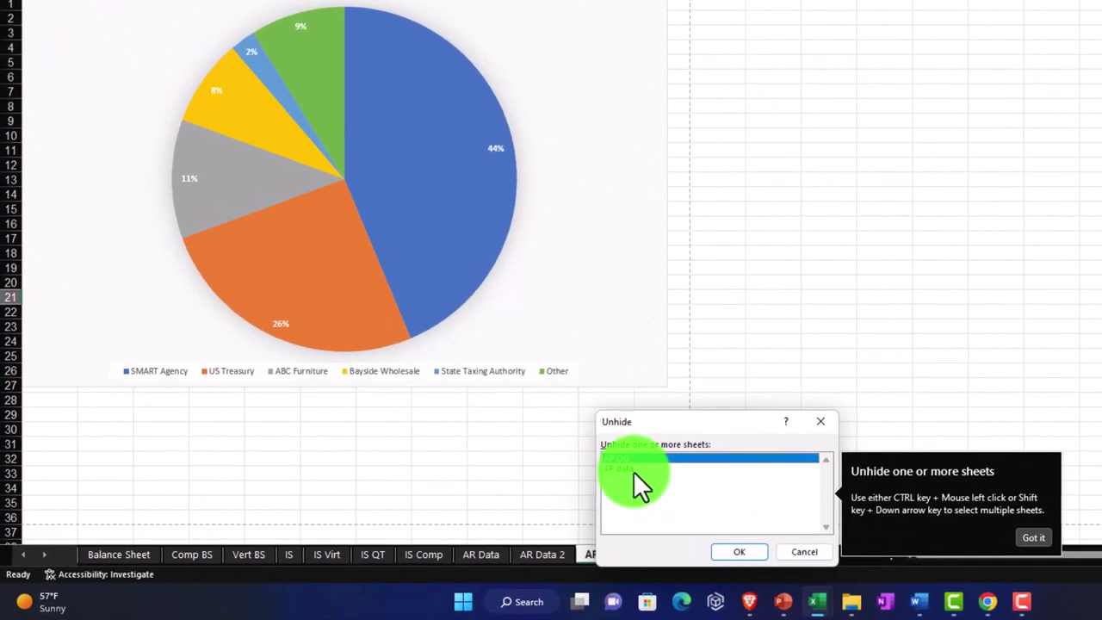
pyautogui.click(729, 551)
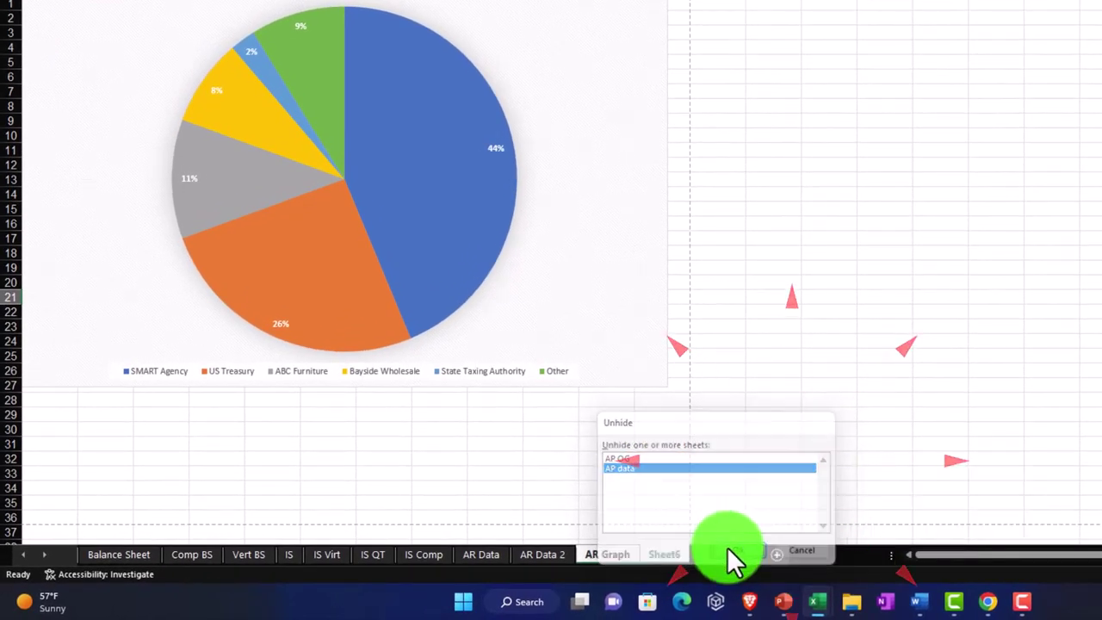
pyautogui.click(627, 554)
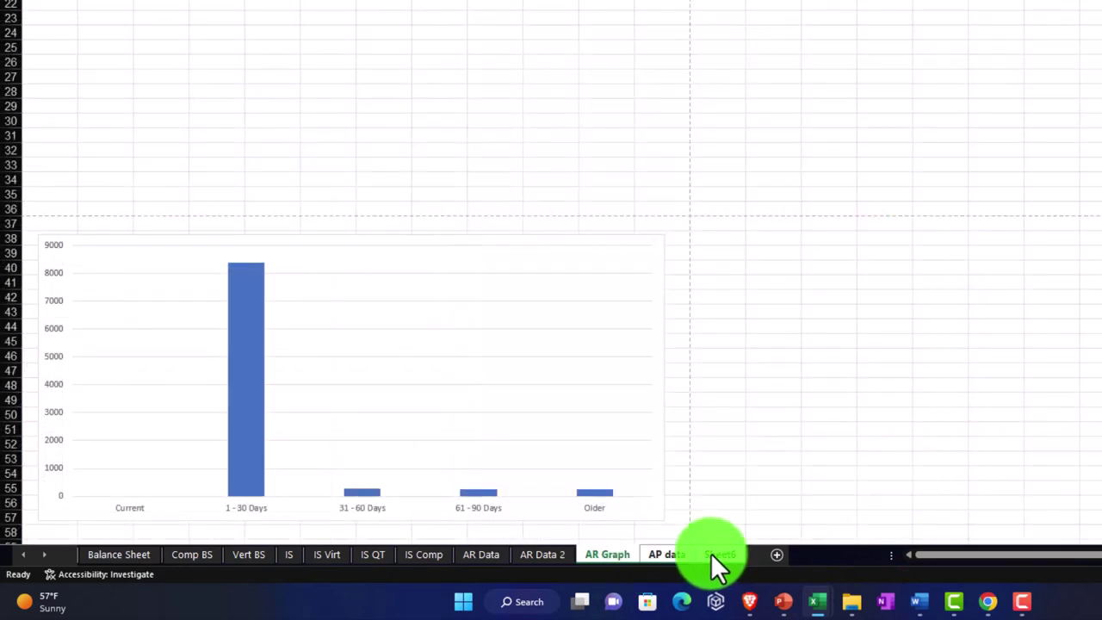
pyautogui.keyDown('shift'); pyautogui.click(710, 553); pyautogui.keyUp('shift')
pyautogui.rightClick(710, 553)
pyautogui.click(758, 495)
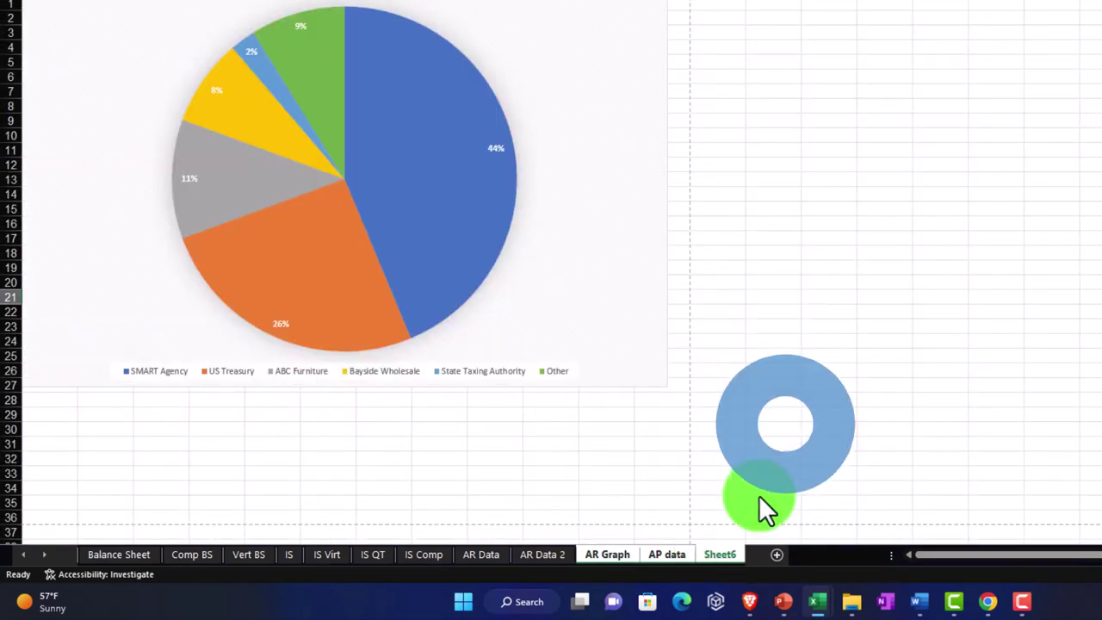
pyautogui.click(780, 547)
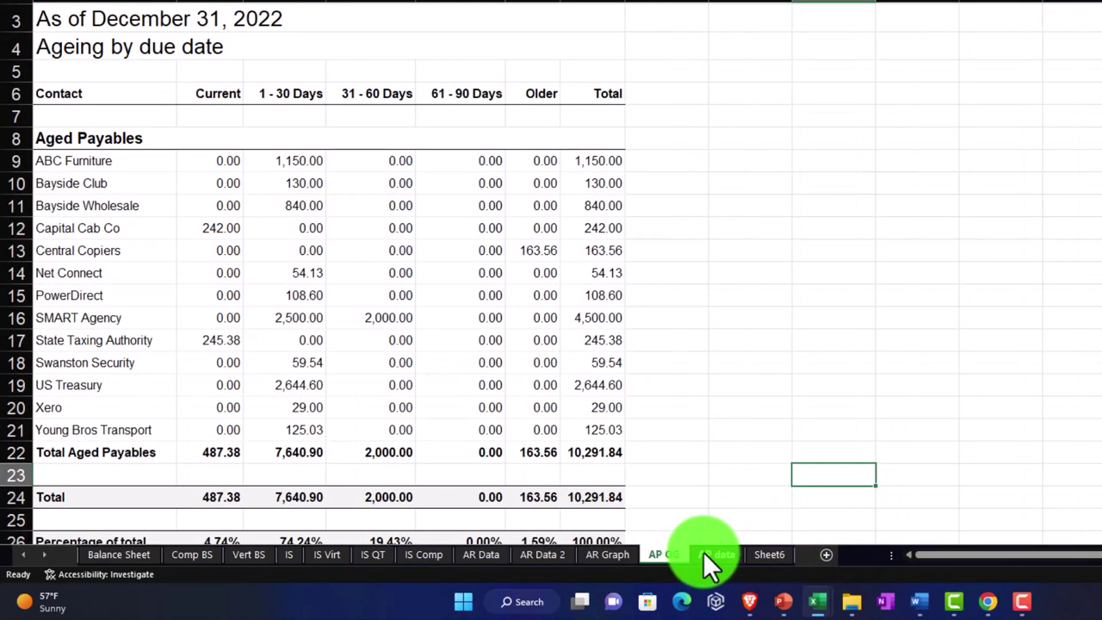
# Insert a 2-D column chart from the five largest payables in A2:B6 on the AP data sheet
pyautogui.click(703, 551)
pyautogui.click(658, 554)
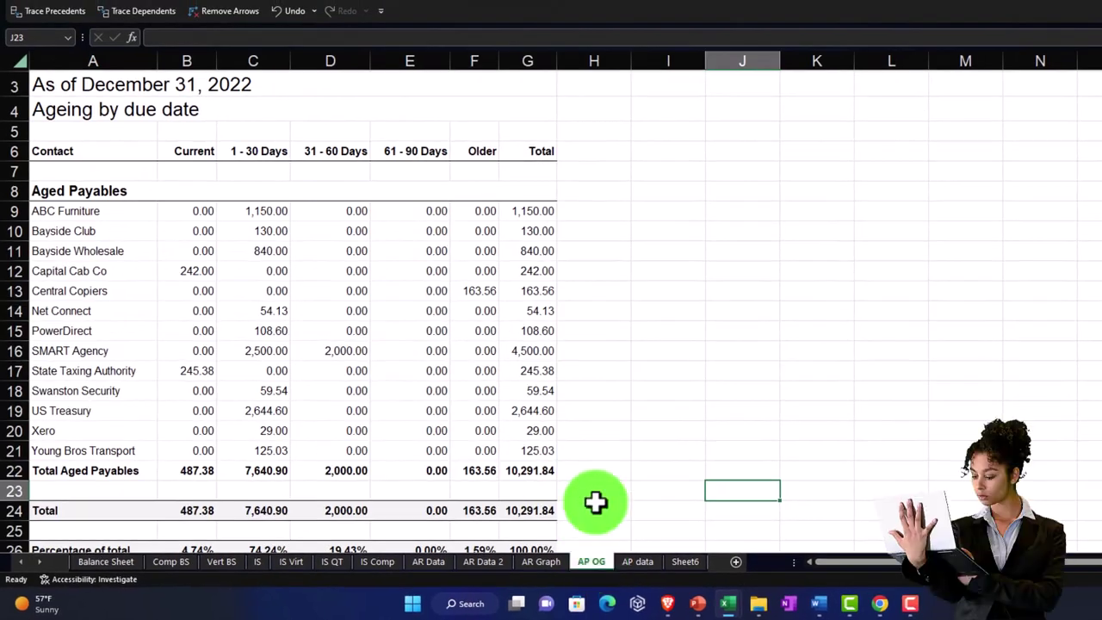
pyautogui.scroll(-2, 608, 430)
pyautogui.scroll(-2, 609, 430)
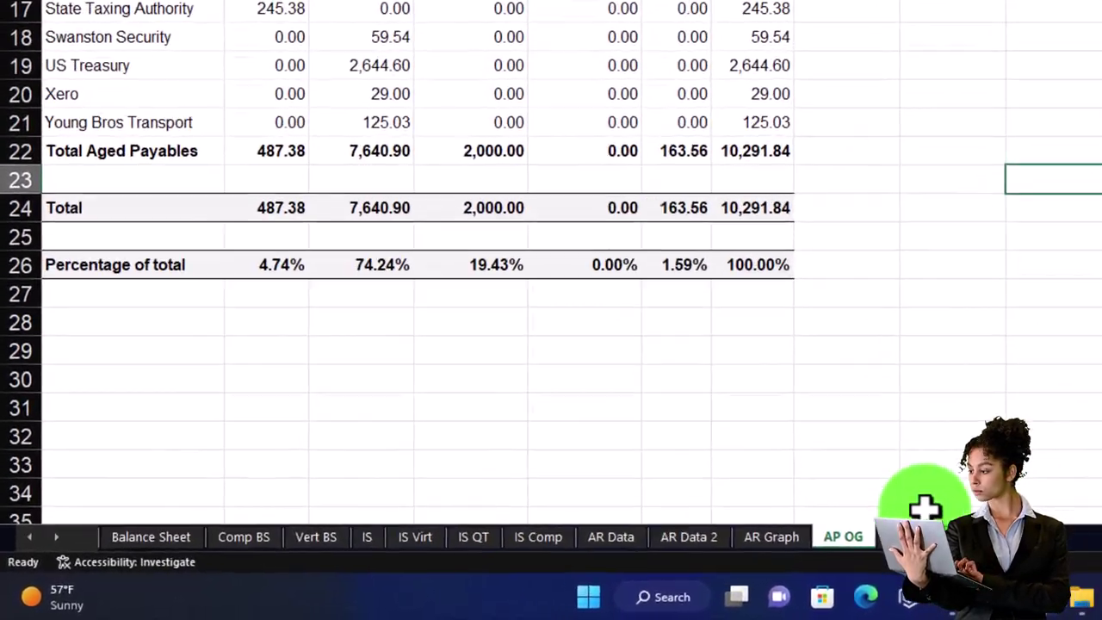
pyautogui.click(637, 561)
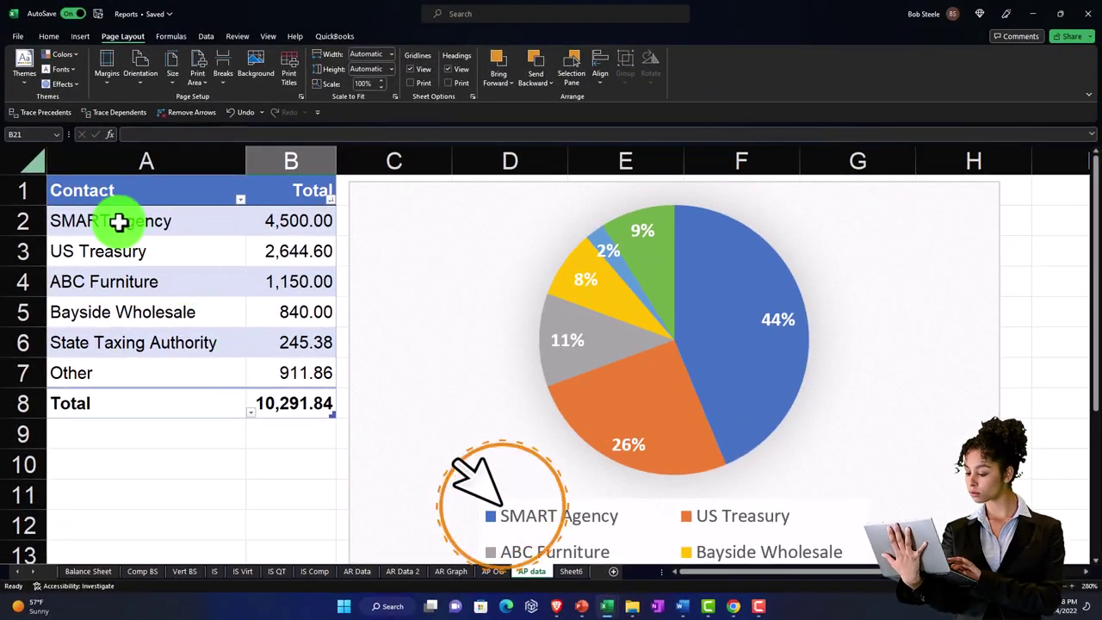
pyautogui.moveTo(118, 220); pyautogui.dragTo(279, 347)
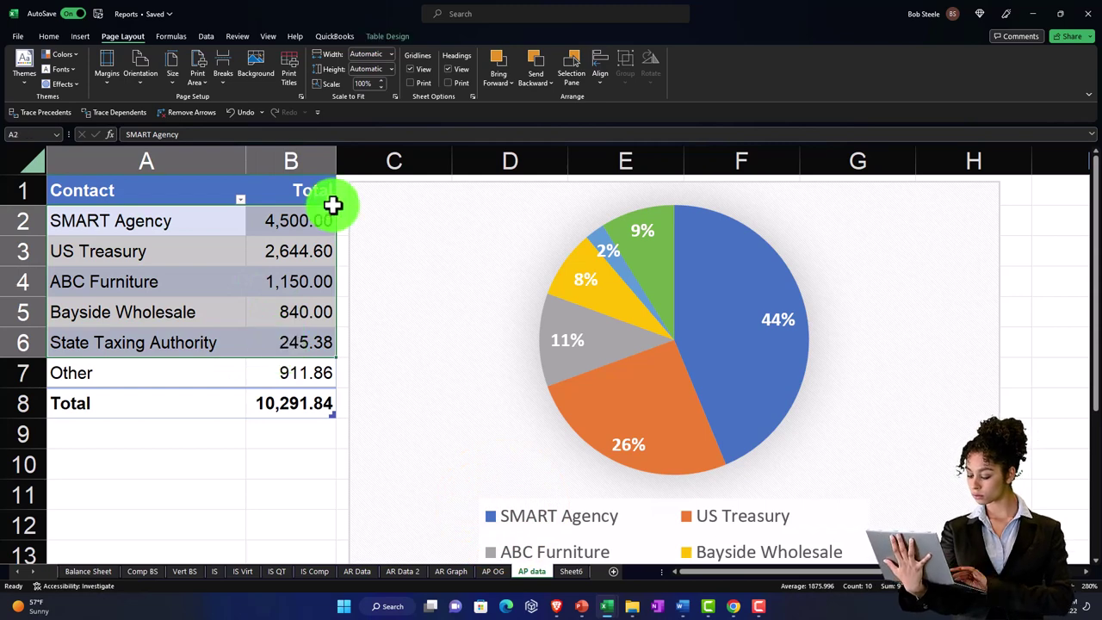
pyautogui.click(82, 36)
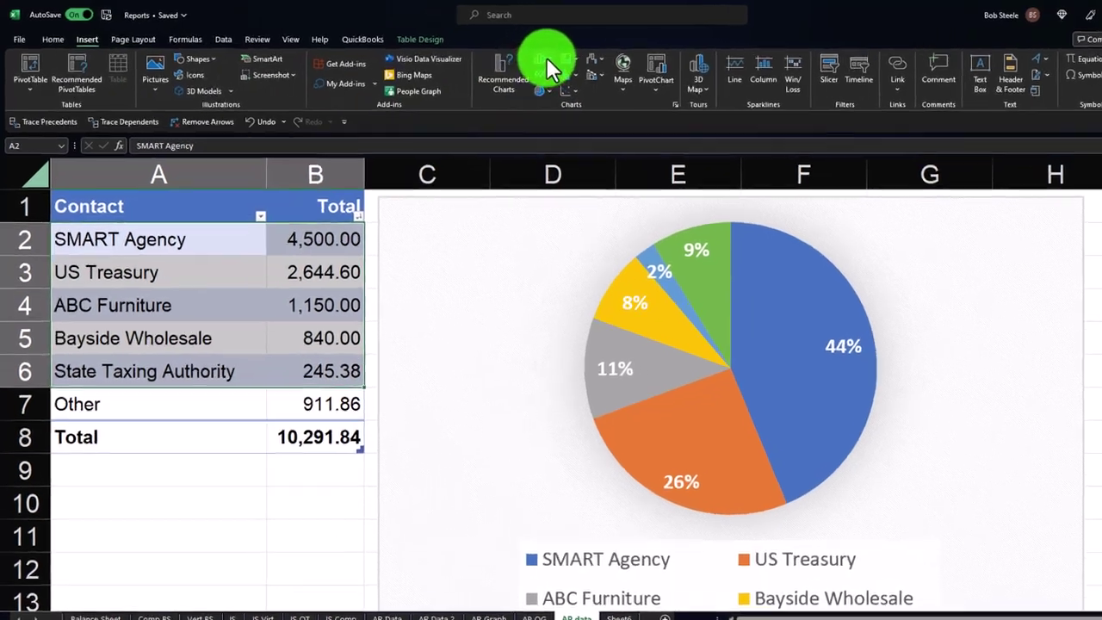
pyautogui.click(522, 57)
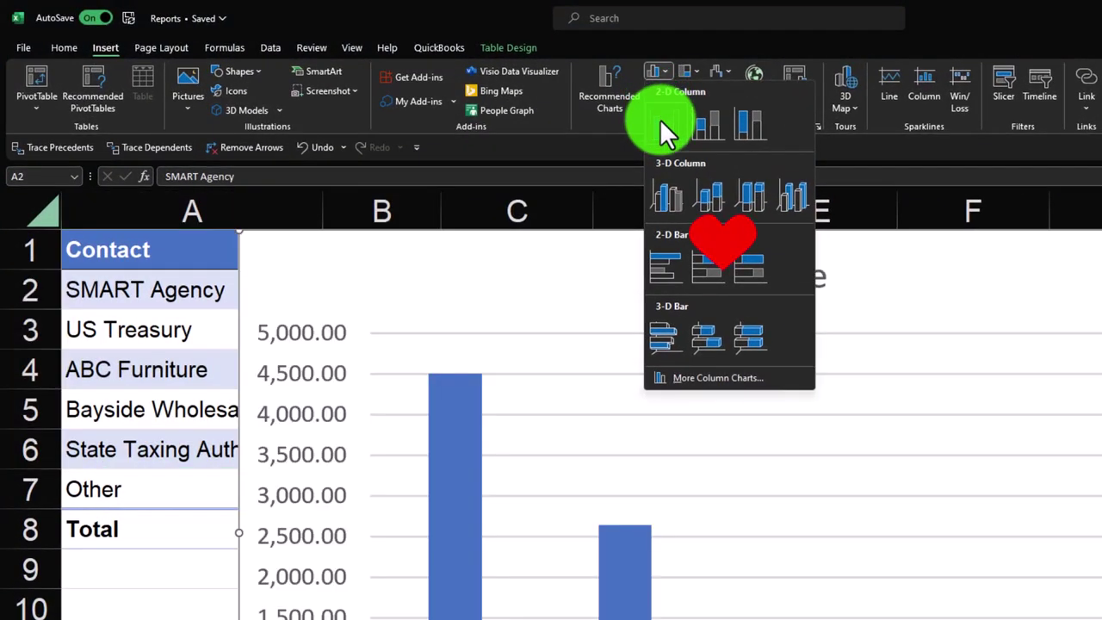
pyautogui.click(523, 97)
# Move the column chart below the pie chart on AP data, starting in column B at about row 17
pyautogui.scroll(-4, 655, 327)
pyautogui.moveTo(457, 367); pyautogui.dragTo(374, 615)
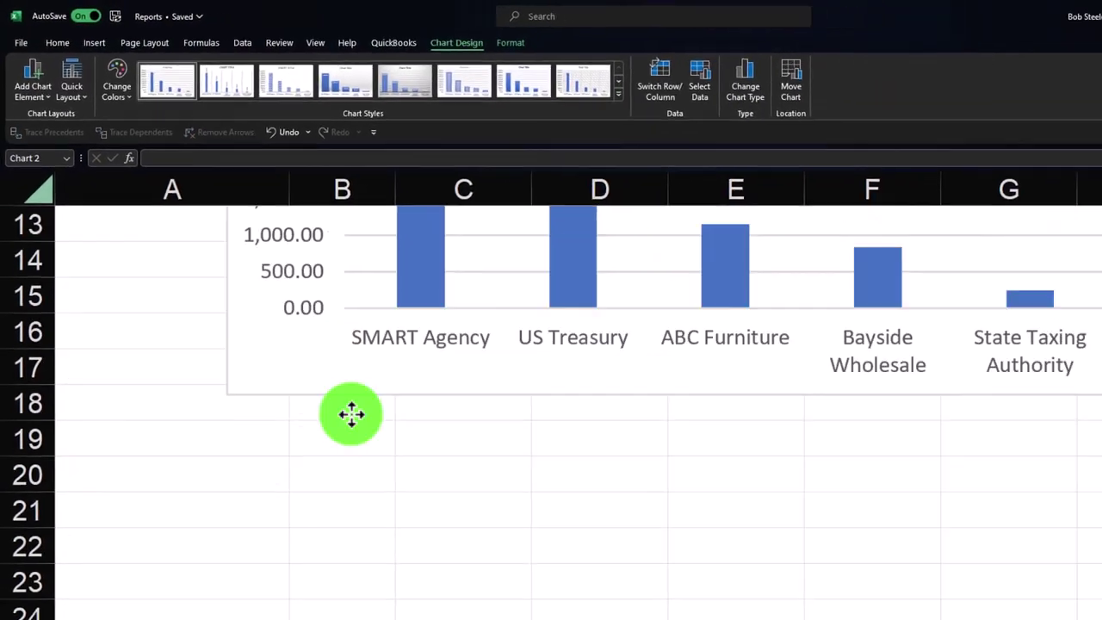
pyautogui.moveTo(304, 461); pyautogui.dragTo(301, 556)
pyautogui.scroll(-4, 314, 428)
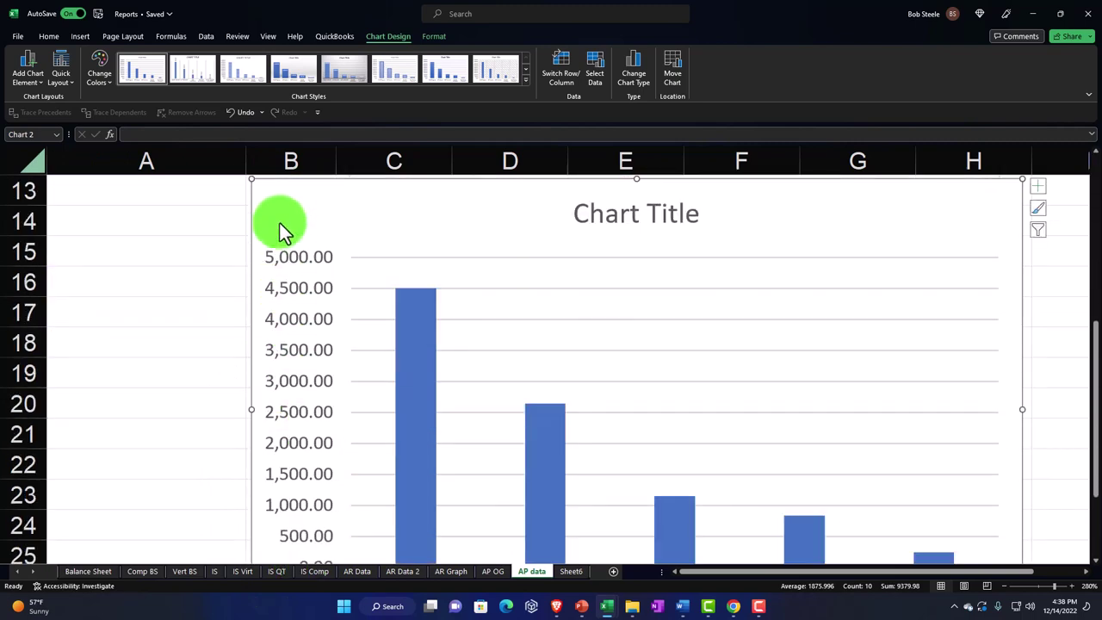
pyautogui.moveTo(280, 223)
pyautogui.mouseDown()
pyautogui.moveTo(310, 310)
pyautogui.moveTo(329, 310)
pyautogui.mouseUp()
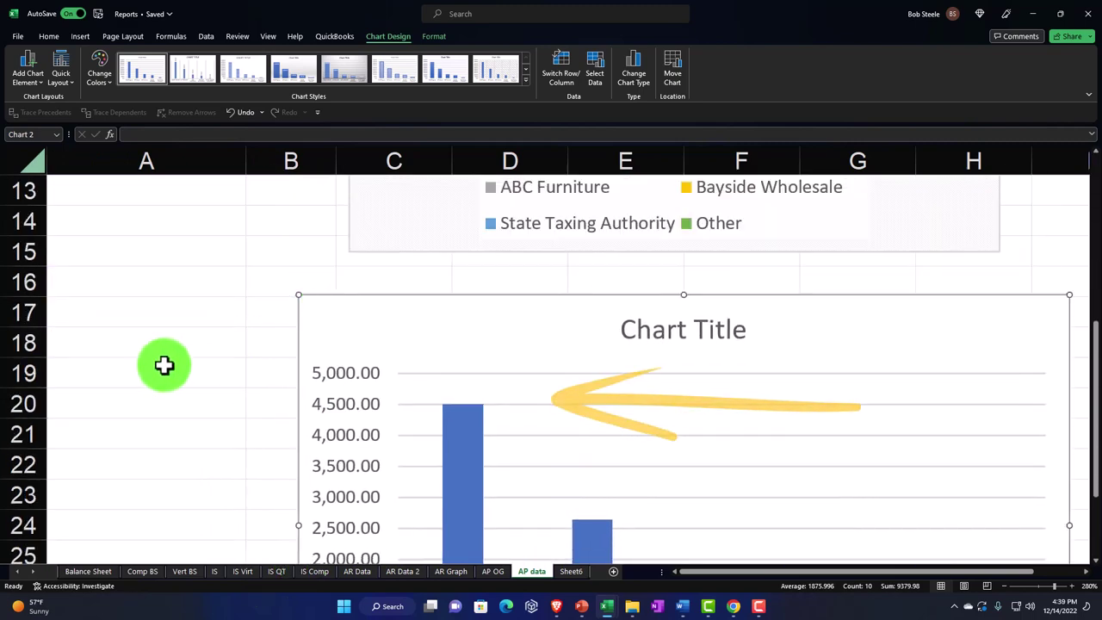
pyautogui.scroll(4, 163, 365)
pyautogui.click(219, 437)
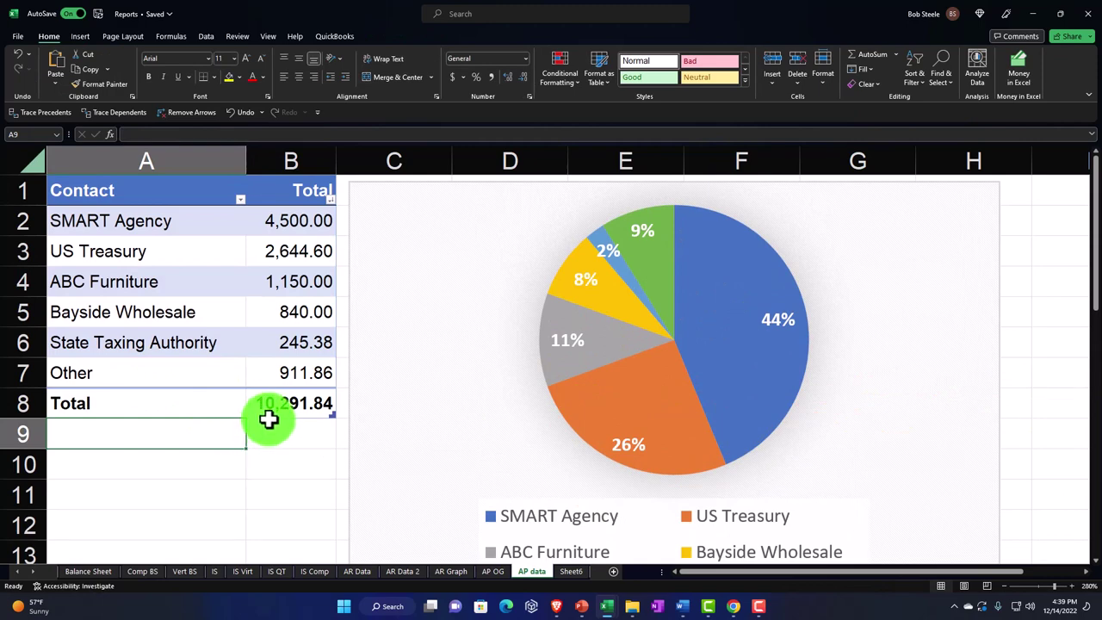
# Examine the payable amounts in B2:B8, from SMART Agency through the table total
pyautogui.click(277, 224)
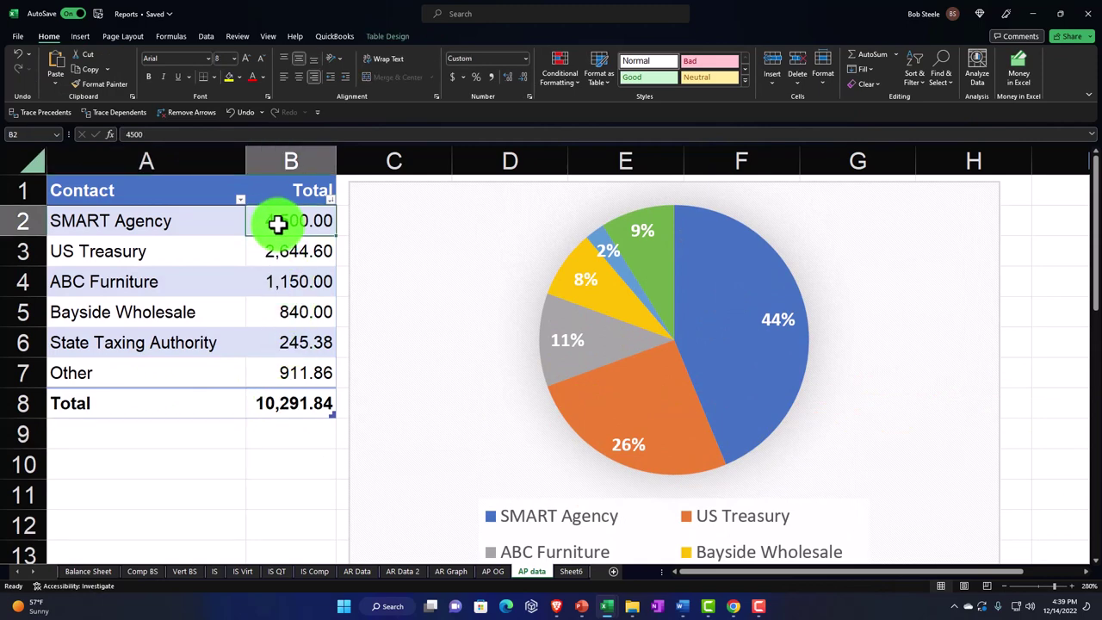
pyautogui.press('Down')
pyautogui.press('Down')
pyautogui.press('Down')
pyautogui.press('Down')
pyautogui.press('Down')
pyautogui.press('Down')
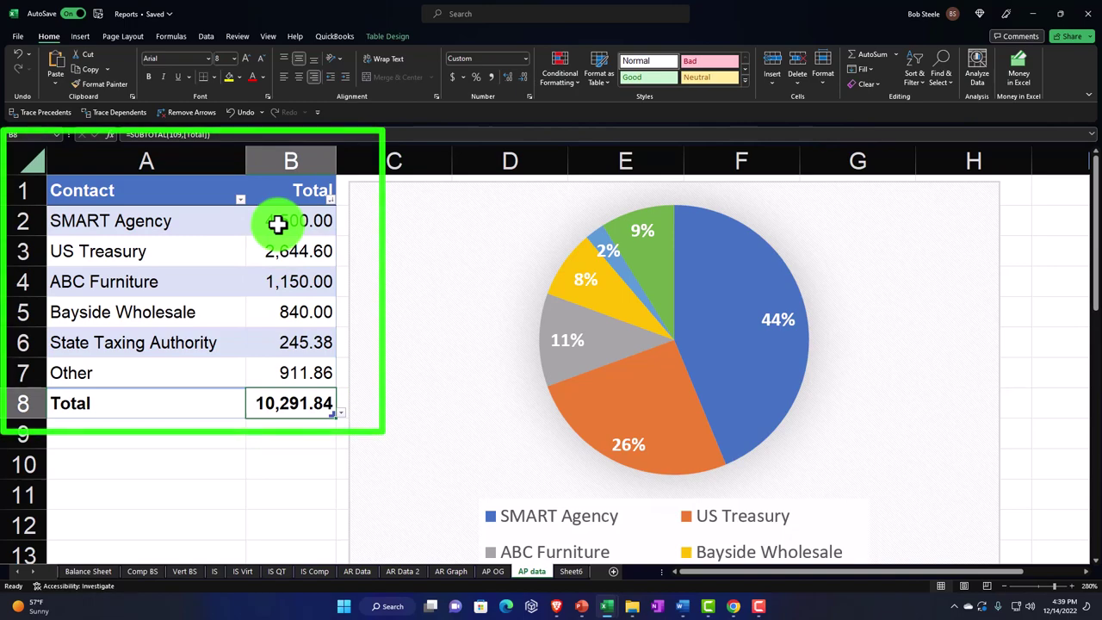
# Move the pie chart over to start in column E and narrow column C into a thin spacer
pyautogui.moveTo(355, 211); pyautogui.dragTo(499, 197)
pyautogui.moveTo(384, 225); pyautogui.dragTo(471, 227)
pyautogui.click(381, 223)
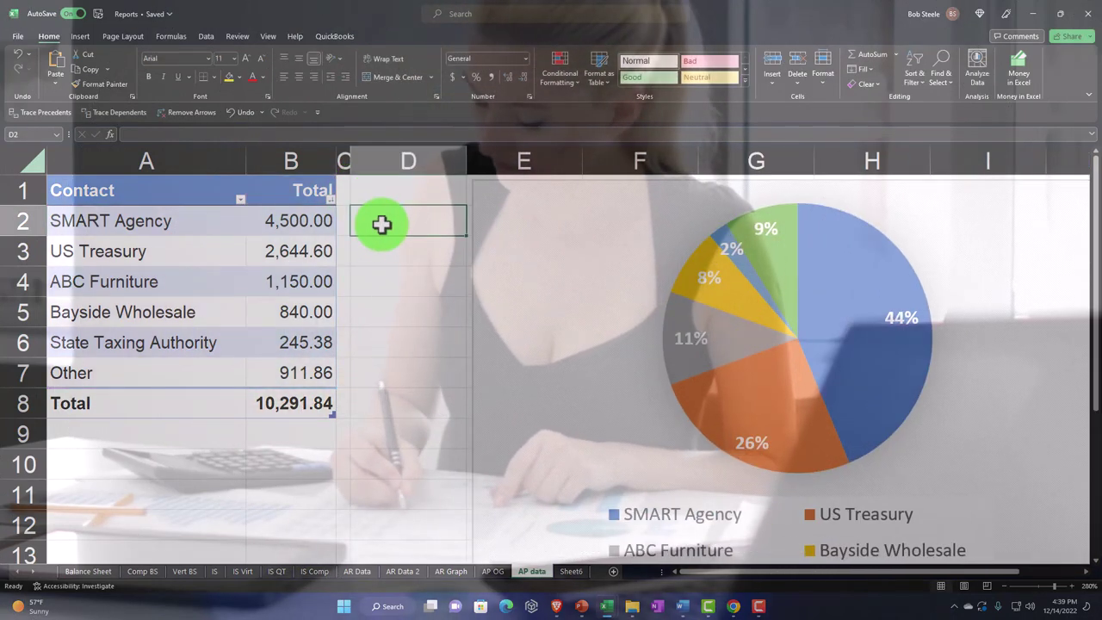
pyautogui.write('=')
pyautogui.press('Left')
pyautogui.press('Left')
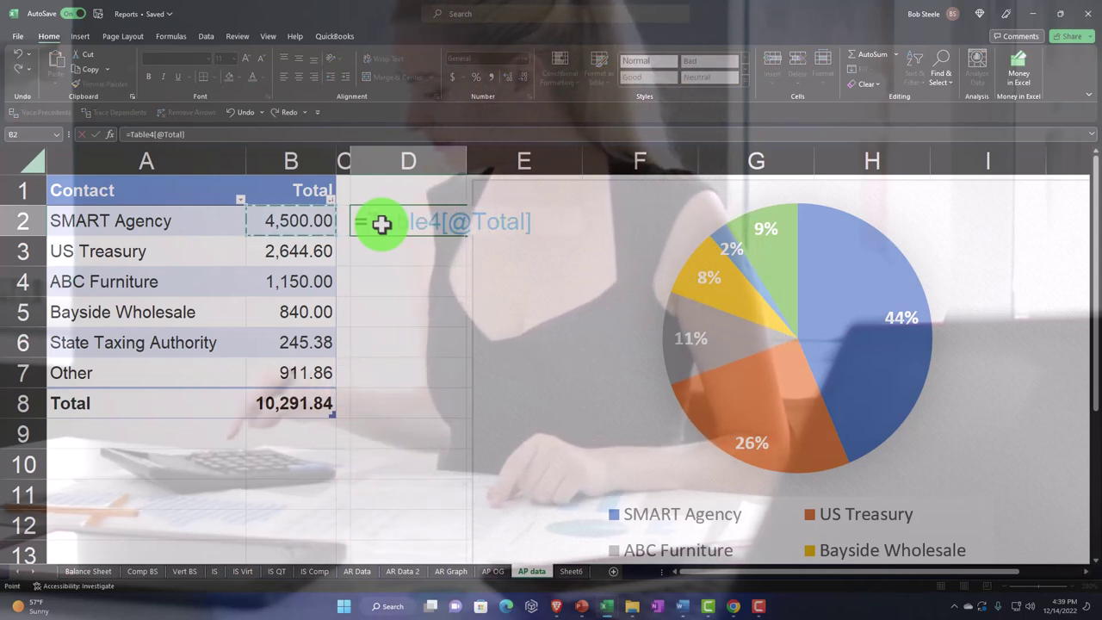
pyautogui.write('/')
pyautogui.press('Down')
pyautogui.press('Down')
pyautogui.press('Down')
pyautogui.press('Left')
pyautogui.press('Left')
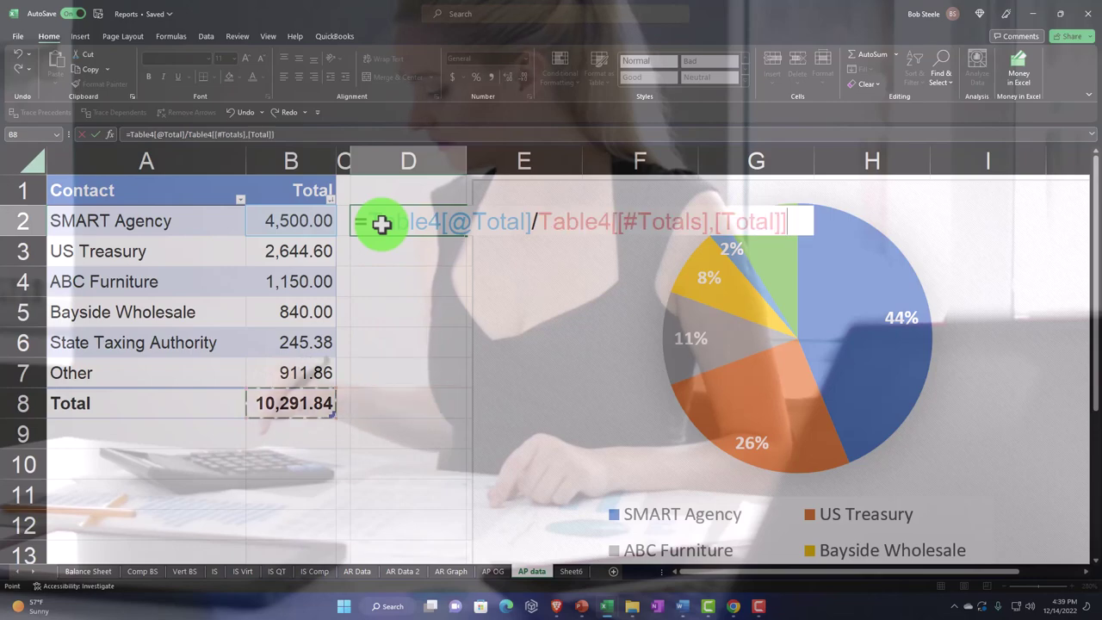
pyautogui.hotkey('ctrl', 'Return')
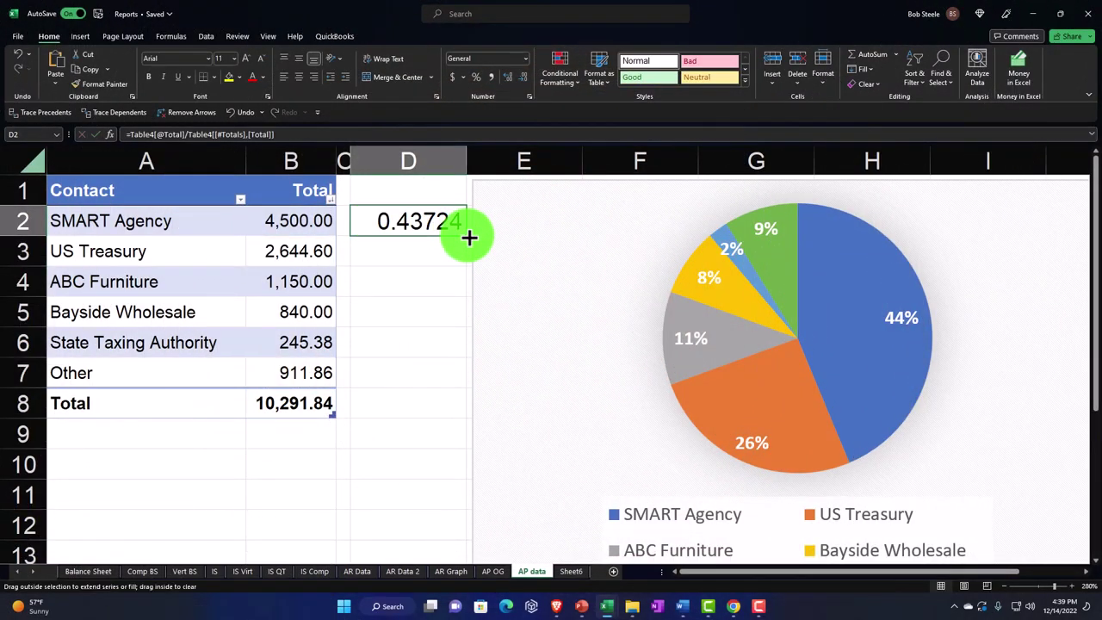
pyautogui.moveTo(469, 238); pyautogui.dragTo(449, 373)
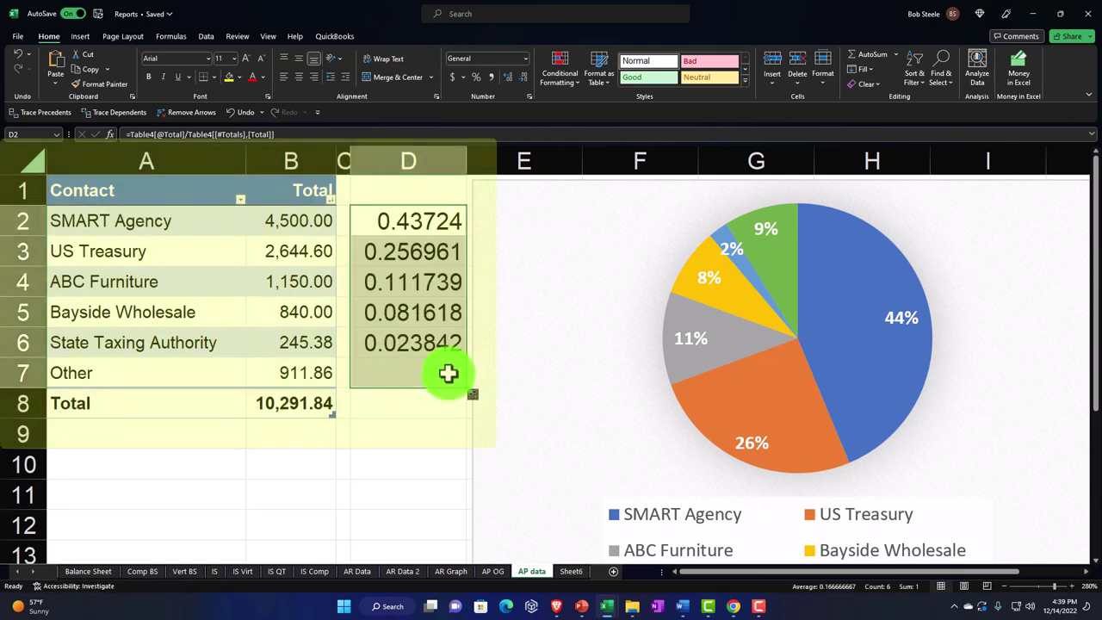
# Enter a SUM of D2:D7 in D8 to total the shares
pyautogui.click(426, 408)
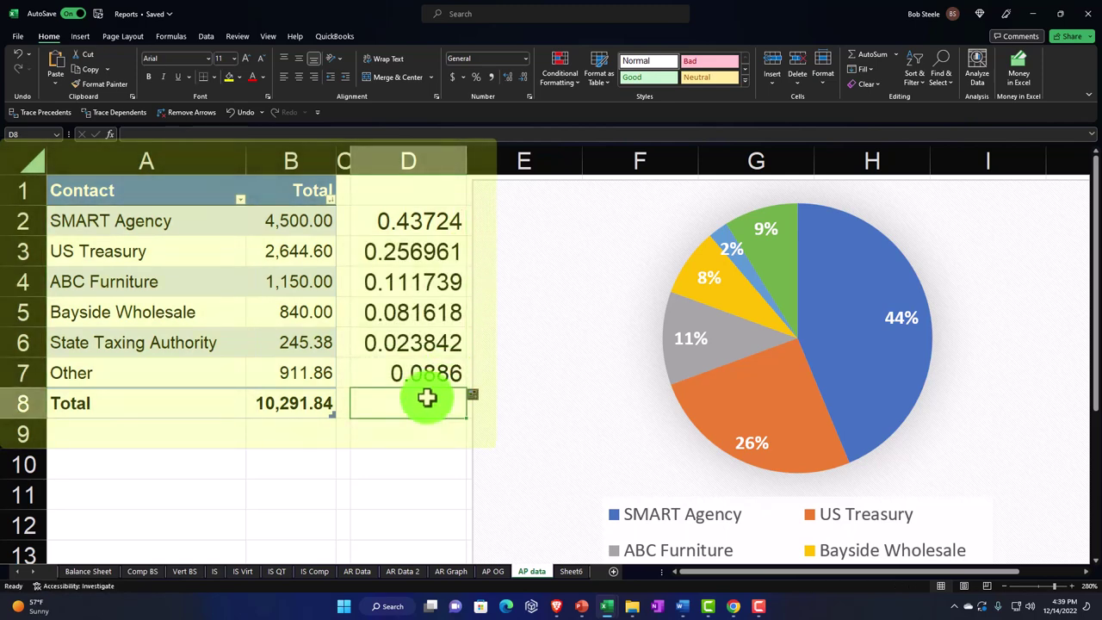
pyautogui.write('=sum(D2:D7')
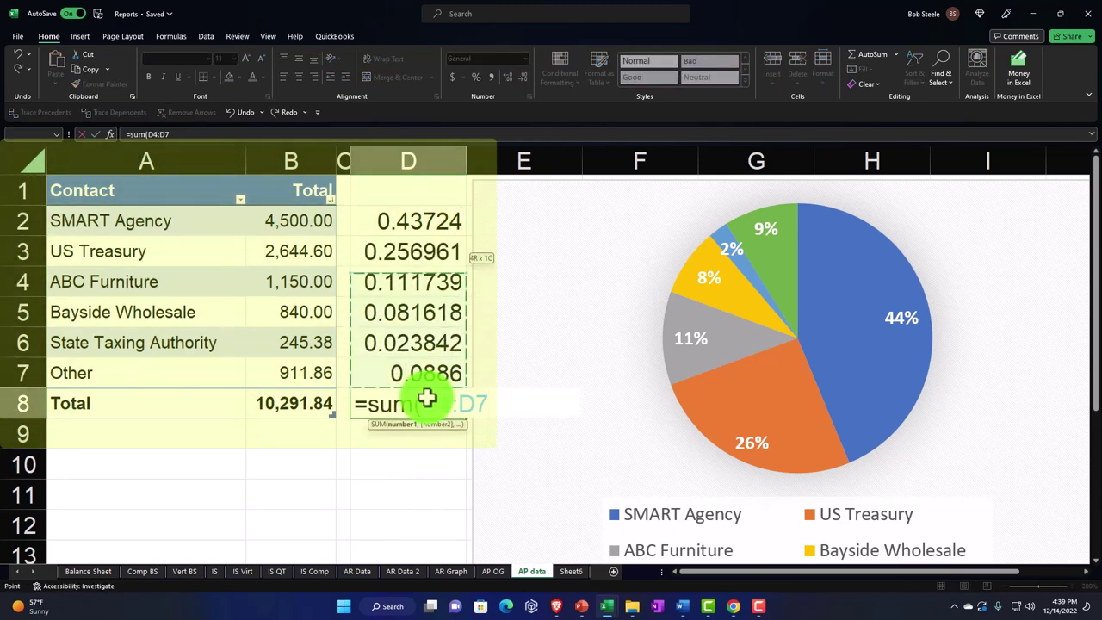
pyautogui.press('Return')
# Format the shares in D2:D8 as whole percentages
pyautogui.moveTo(397, 220); pyautogui.dragTo(401, 393)
pyautogui.click(81, 38)
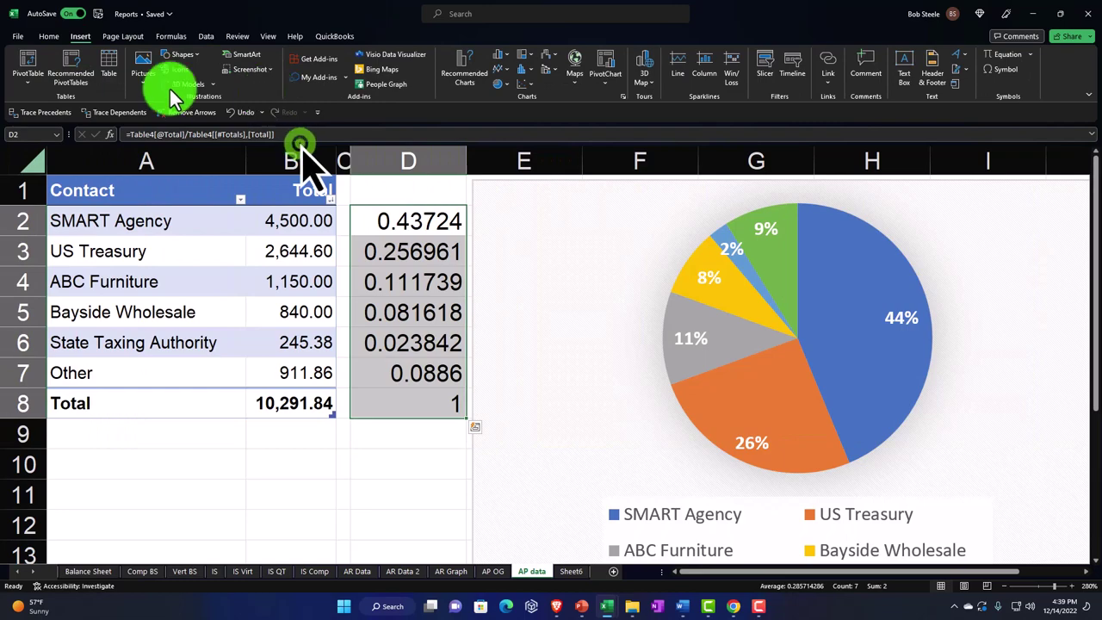
pyautogui.click(49, 36)
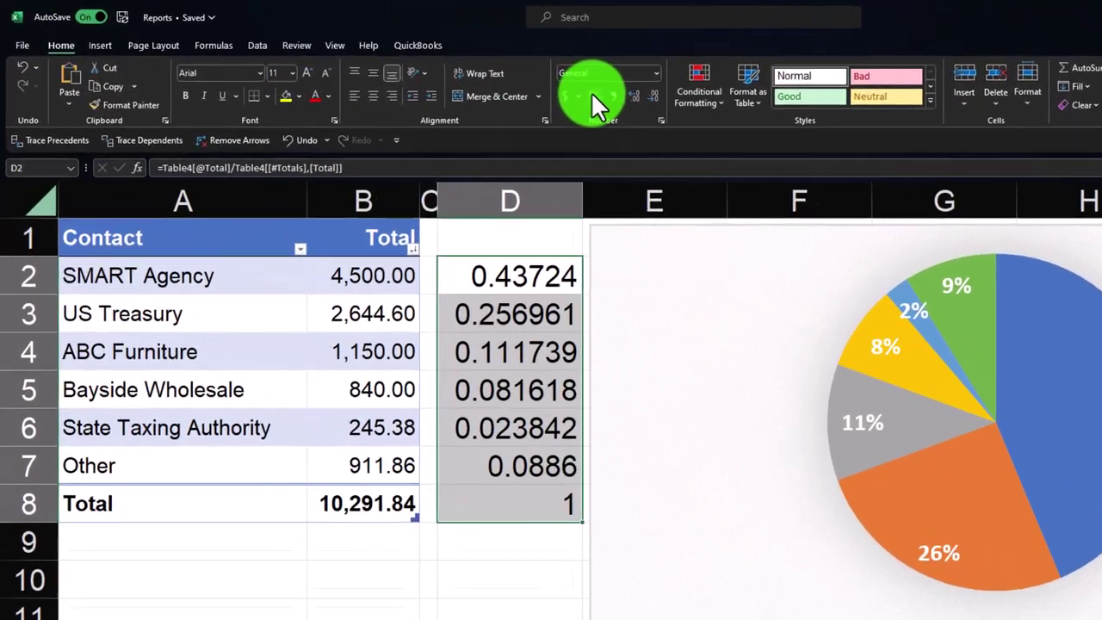
pyautogui.click(475, 76)
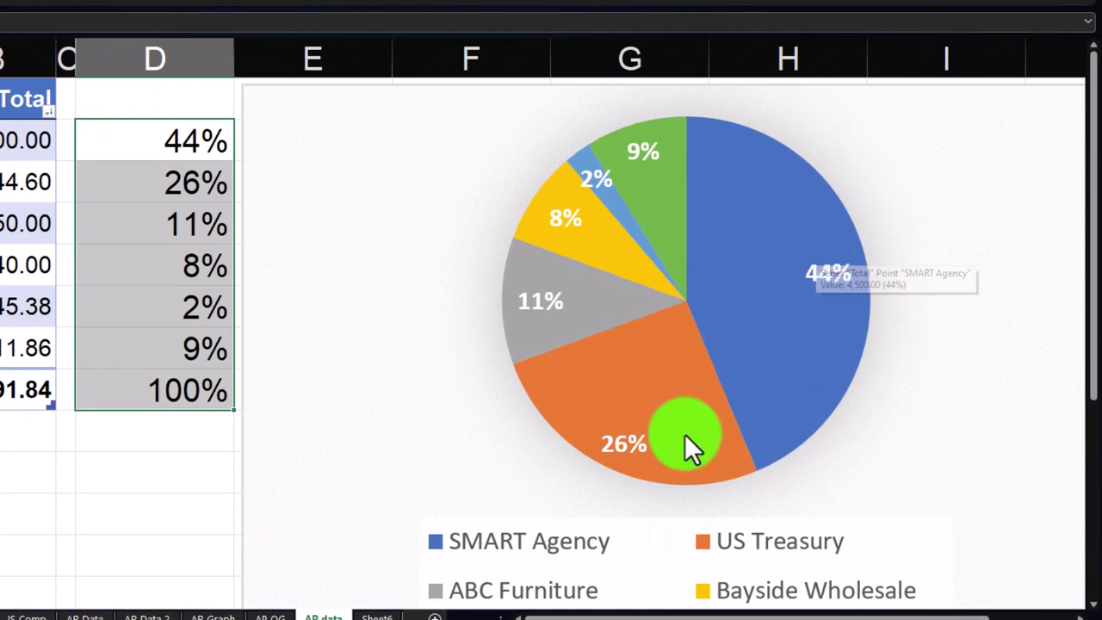
# Compare the pie chart's percentages with D2:D8 and review the column chart below on AP data
pyautogui.moveTo(683, 435)
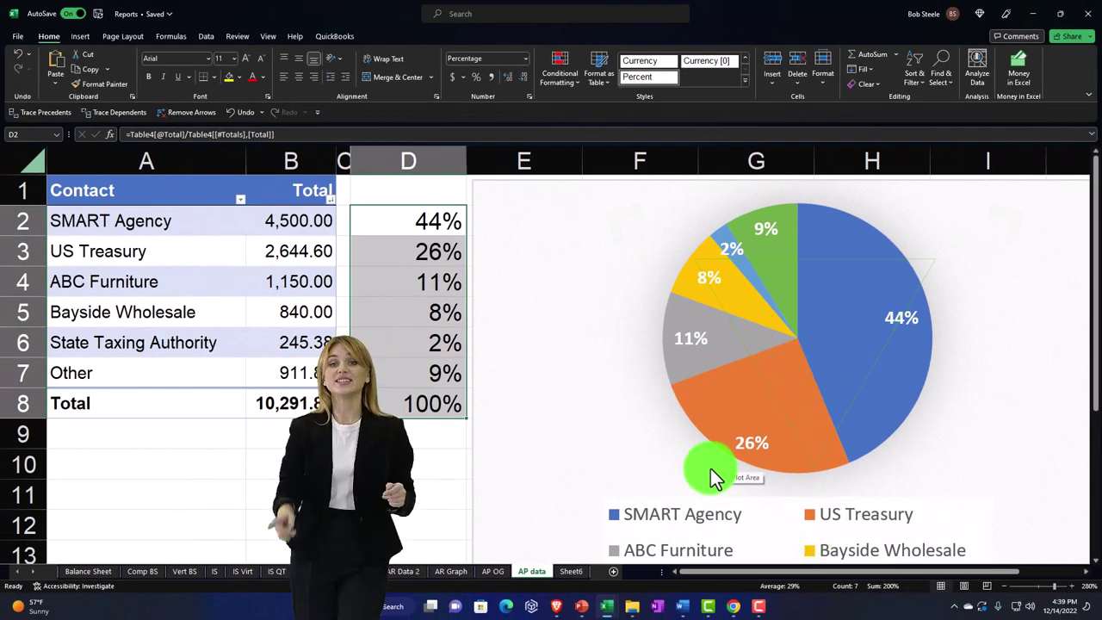
pyautogui.scroll(-6, 710, 468)
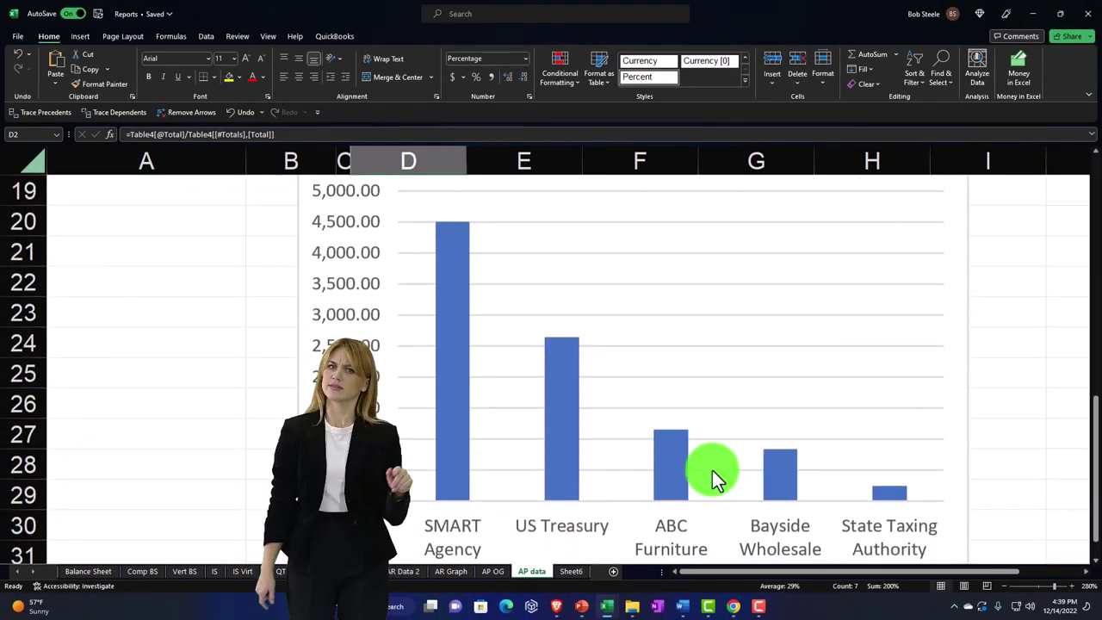
pyautogui.scroll(1, 712, 470)
pyautogui.scroll(-1, 712, 470)
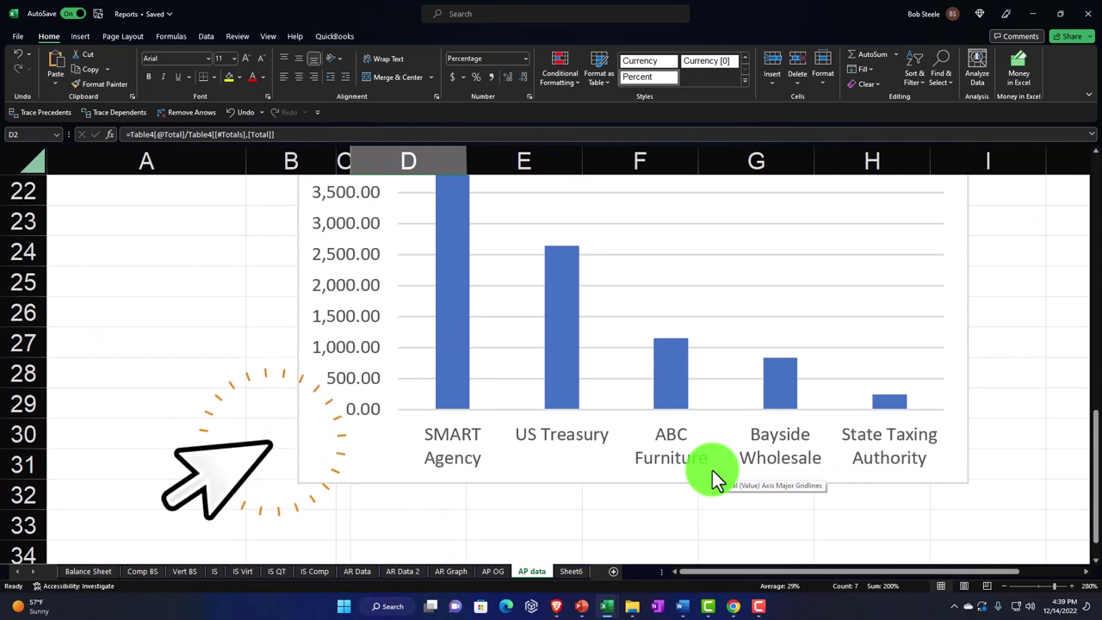
pyautogui.scroll(1, 711, 470)
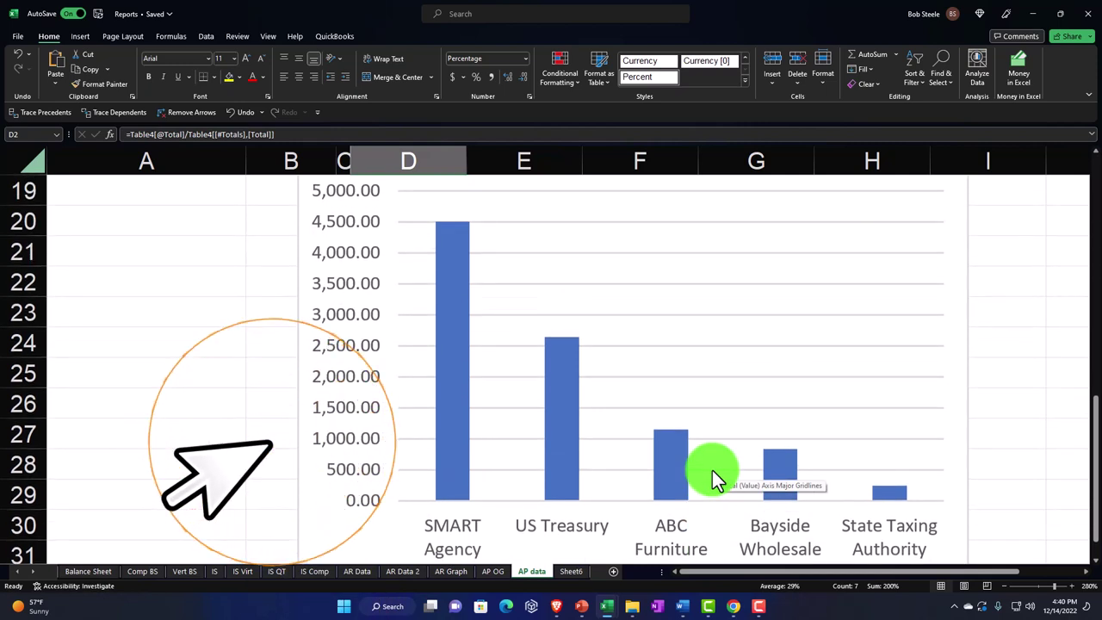
pyautogui.scroll(1, 711, 470)
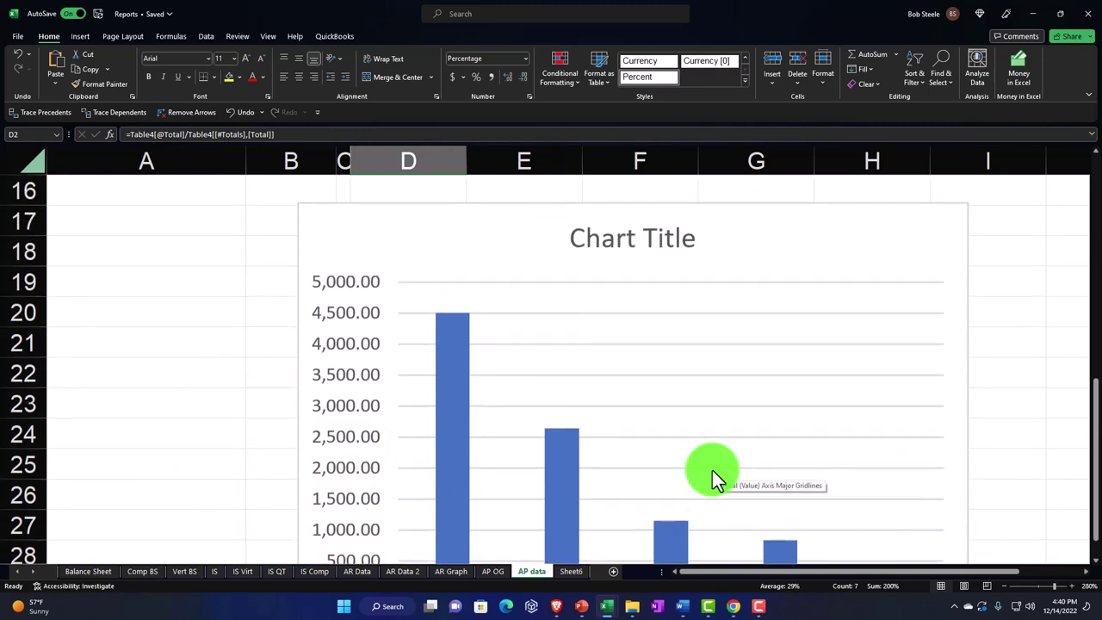
pyautogui.scroll(5, 685, 428)
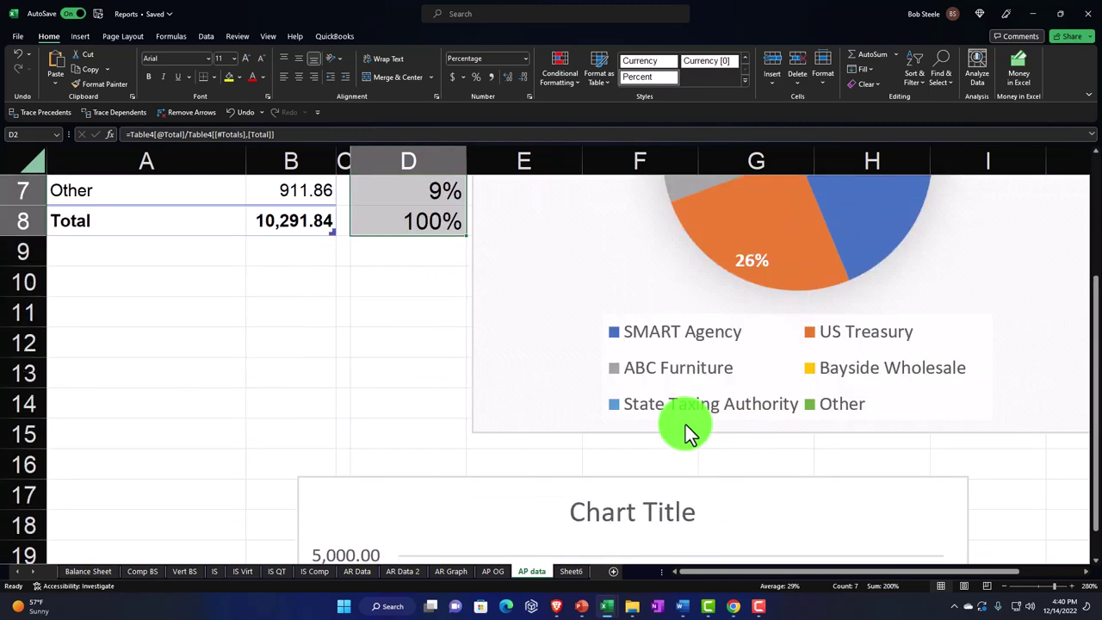
pyautogui.click(391, 486)
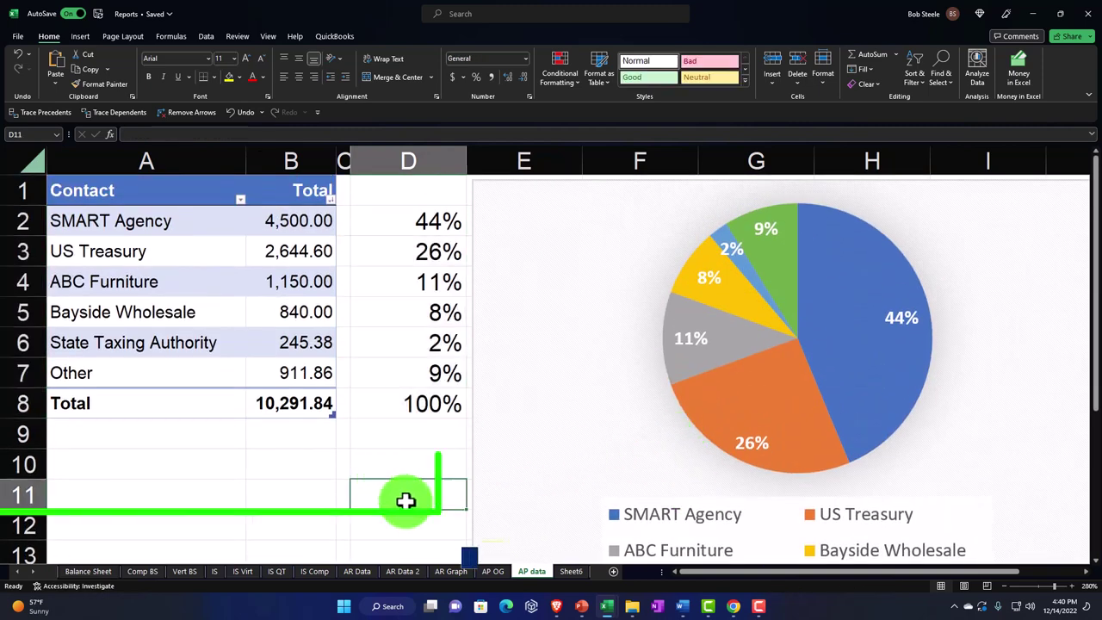
# On the AP OG sheet, link cell A28 to the Current heading in B6
pyautogui.click(492, 571)
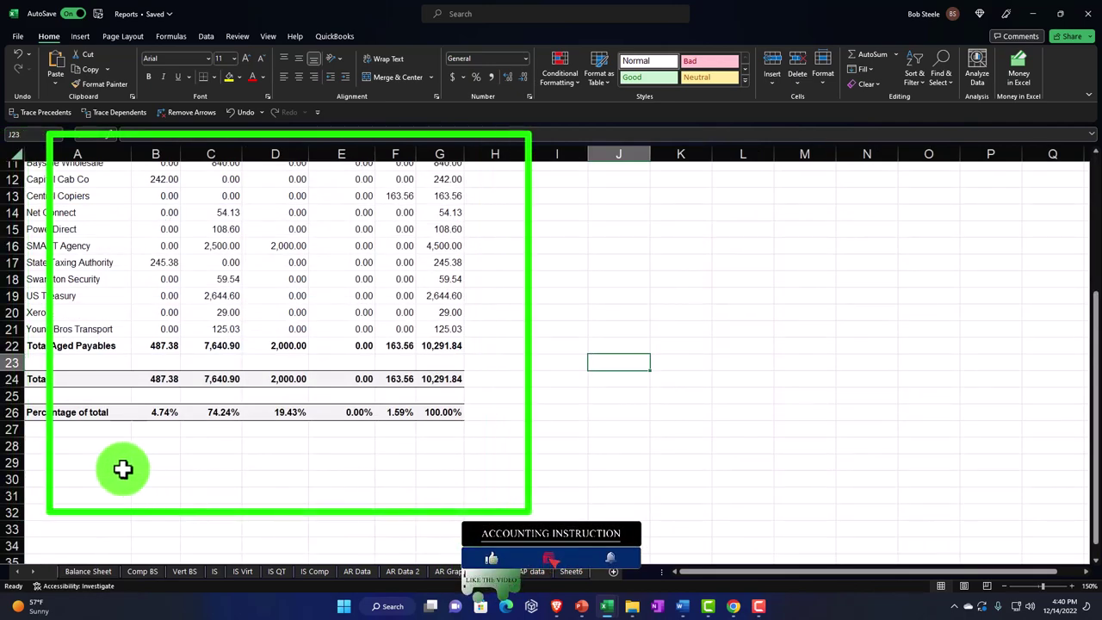
pyautogui.click(79, 447)
pyautogui.scroll(2, 142, 525)
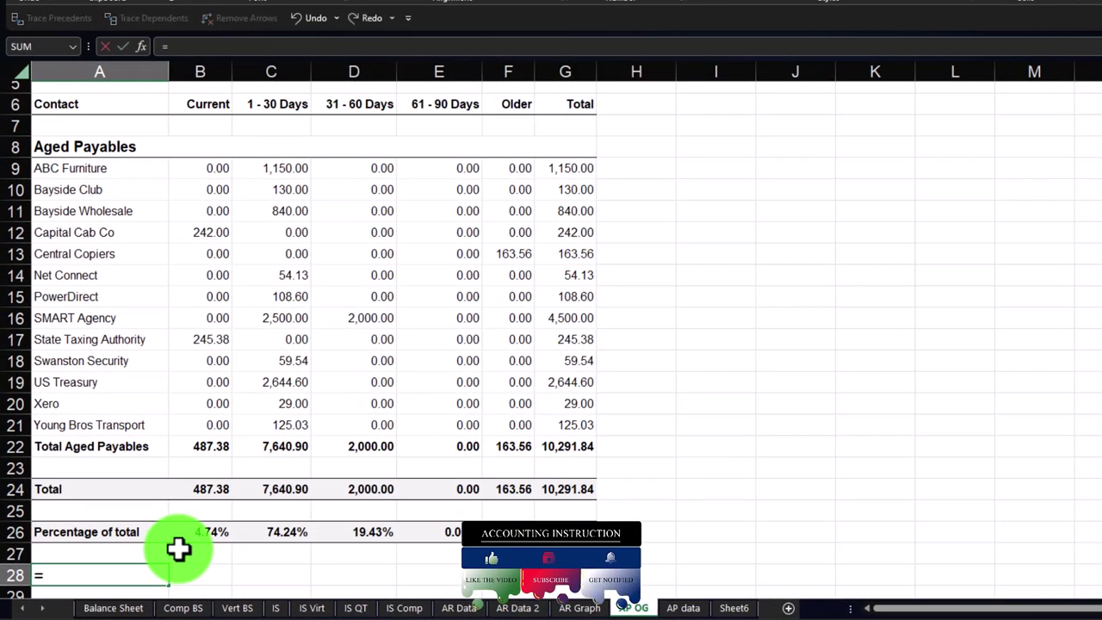
pyautogui.press('Up')
pyautogui.press('Up')
pyautogui.press('Up')
pyautogui.press('Up')
pyautogui.press('Up')
pyautogui.press('Up')
pyautogui.press('Up')
pyautogui.press('Up')
pyautogui.press('Up')
pyautogui.press('Up')
pyautogui.press('Up')
pyautogui.press('Up')
pyautogui.press('Right')
pyautogui.press('Up')
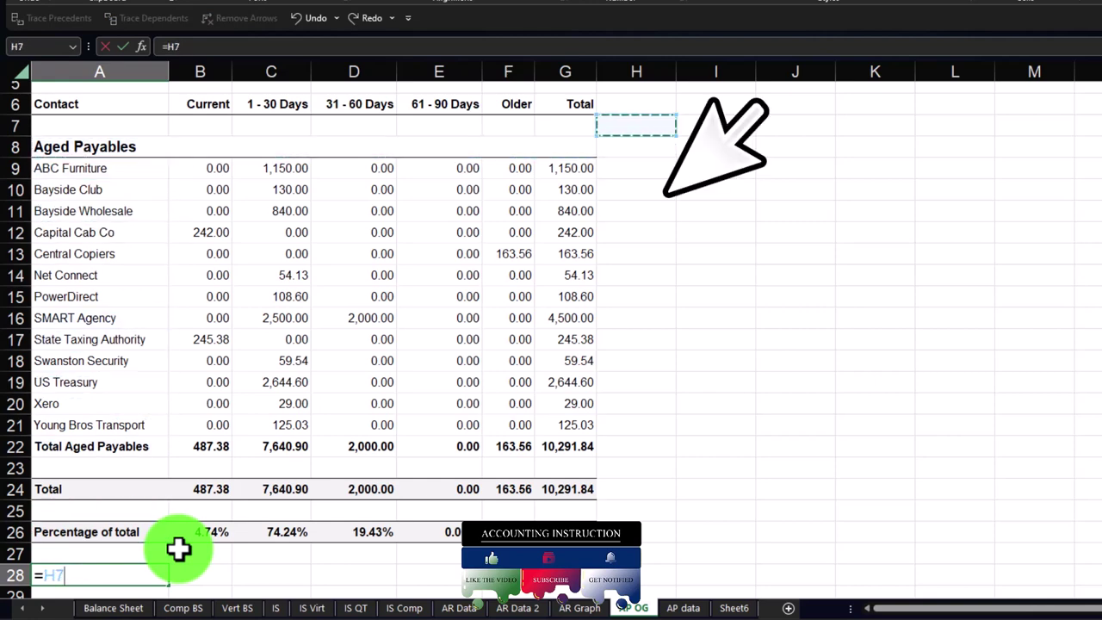
pyautogui.press('Left')
pyautogui.press('Left')
pyautogui.press('Return')
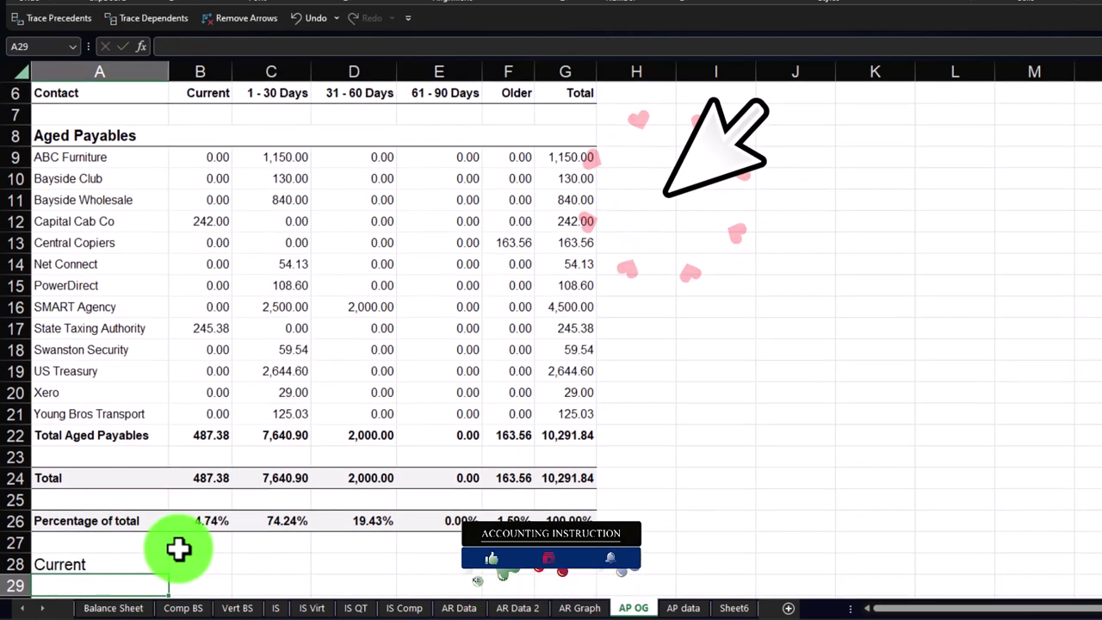
# Link cell A29 to the 1 - 30 Days heading in C6
pyautogui.write('+')
pyautogui.press('Right')
pyautogui.press('Up')
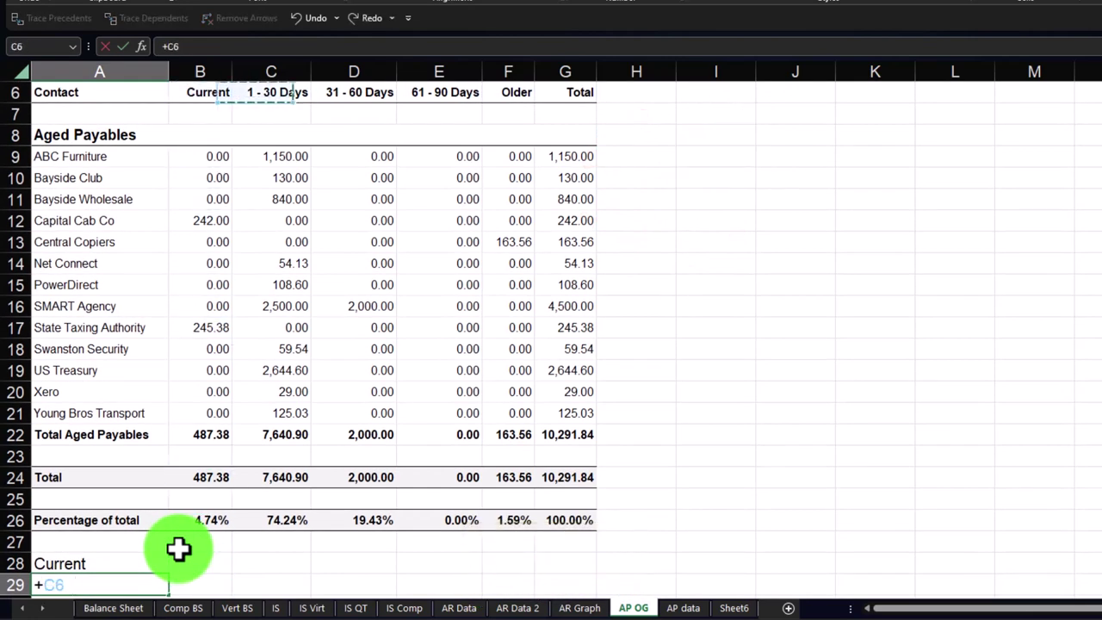
pyautogui.press('Return')
# Link cell A30 to the 31 - 60 Days heading in D6
pyautogui.write('+B23')
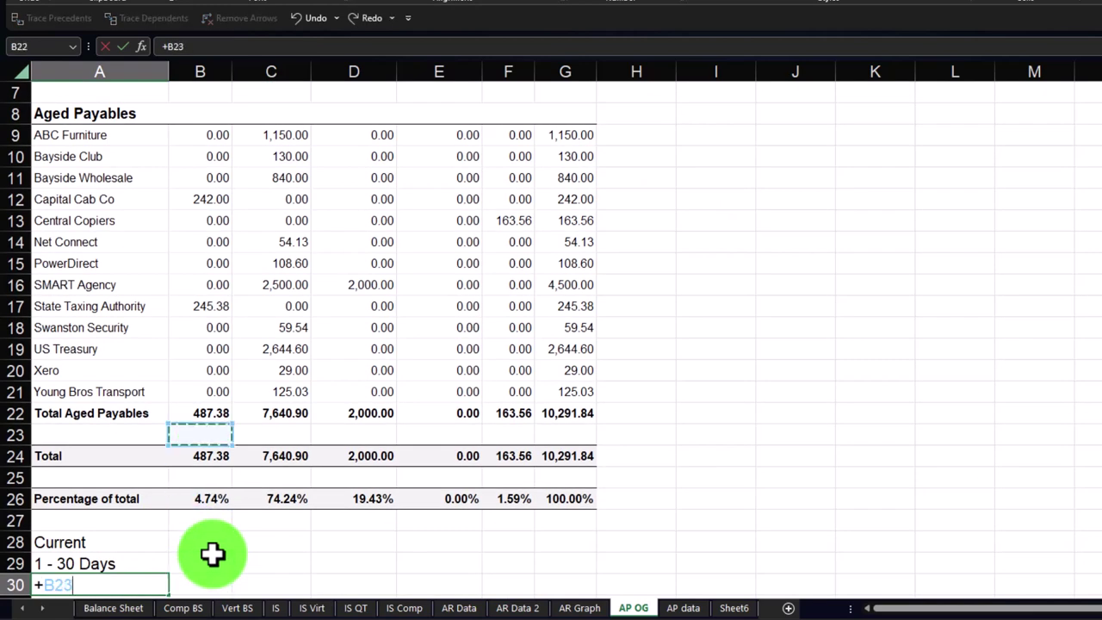
pyautogui.press('Up')
pyautogui.press('Up')
pyautogui.press('Up')
pyautogui.press('Up')
pyautogui.press('Up')
pyautogui.press('Up')
pyautogui.press('Up')
pyautogui.press('Up')
pyautogui.press('Up')
pyautogui.press('Up')
pyautogui.press('Up')
pyautogui.press('Up')
pyautogui.press('Up')
pyautogui.press('Up')
pyautogui.press('Up')
pyautogui.press('Up')
pyautogui.press('Up')
pyautogui.press('Up')
pyautogui.press('Up')
pyautogui.press('Up')
pyautogui.press('Down')
pyautogui.press('Down')
pyautogui.press('Down')
pyautogui.press('Down')
pyautogui.press('Right')
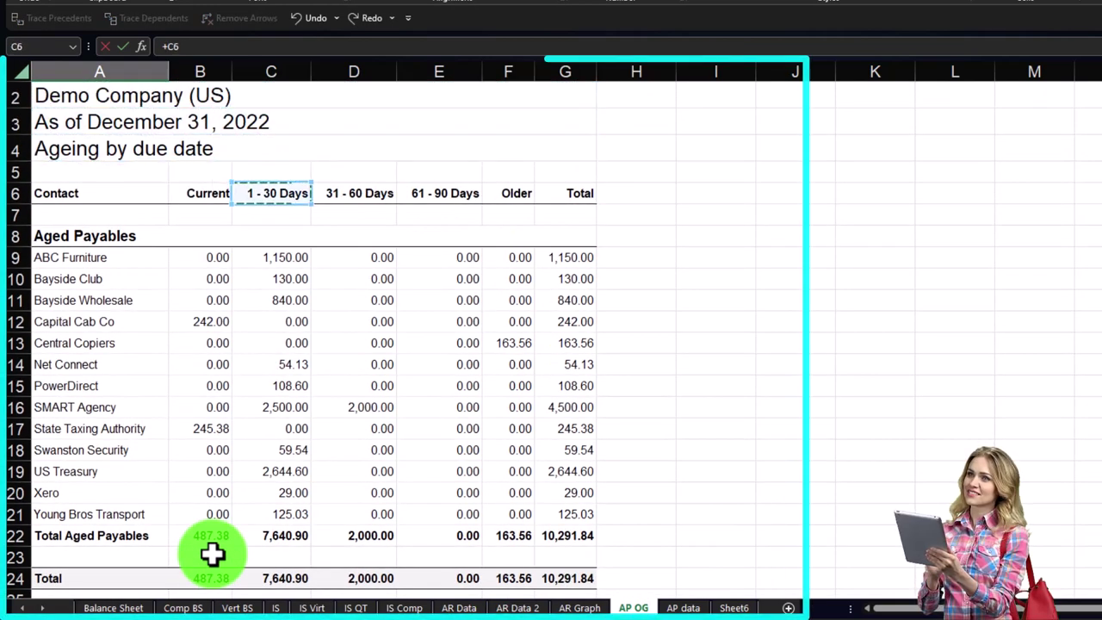
pyautogui.press('Right')
pyautogui.press('Return')
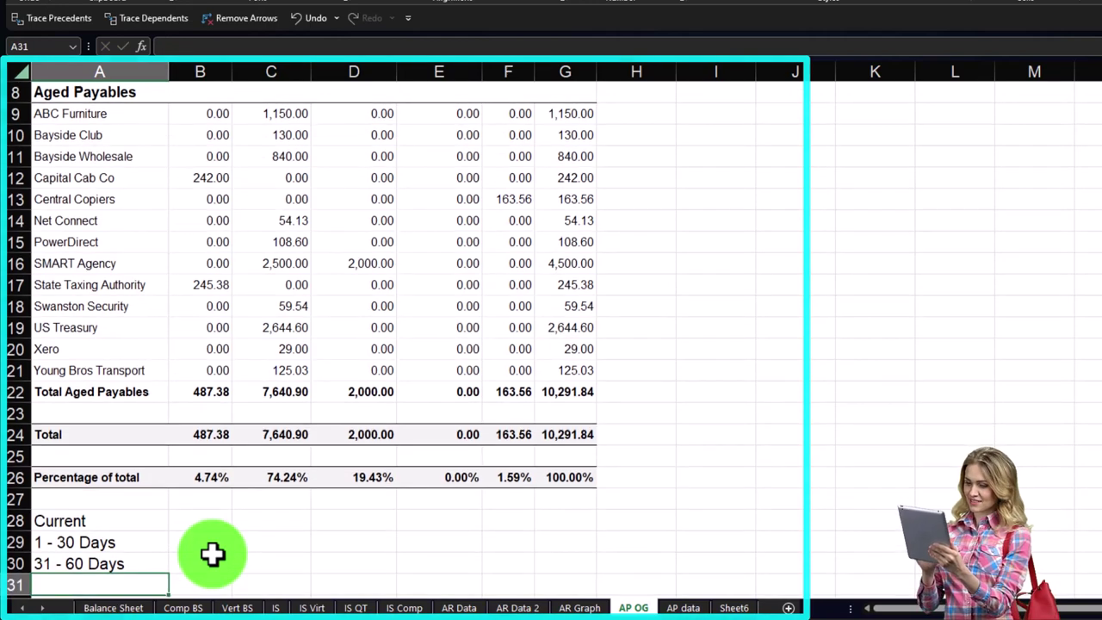
# Link cell A31 to the 61 - 90 Days heading in E6
pyautogui.write('+')
pyautogui.press('Up')
pyautogui.press('Right')
pyautogui.press('Right')
pyautogui.press('Up')
pyautogui.press('Up')
pyautogui.press('Up')
pyautogui.press('Up')
pyautogui.press('Up')
pyautogui.press('Up')
pyautogui.press('Up')
pyautogui.press('Up')
pyautogui.press('Up')
pyautogui.press('Up')
pyautogui.press('Up')
pyautogui.press('Up')
pyautogui.press('Up')
pyautogui.press('Up')
pyautogui.press('Up')
pyautogui.press('Up')
pyautogui.press('Up')
pyautogui.press('Up')
pyautogui.press('Up')
pyautogui.press('Up')
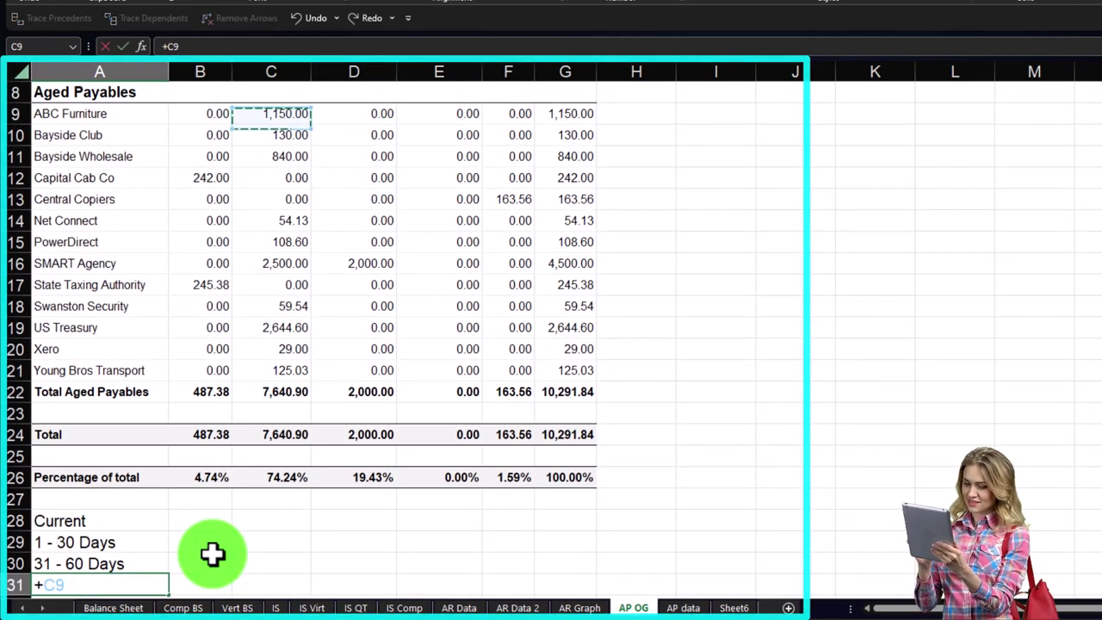
pyautogui.press('Up')
pyautogui.press('Up')
pyautogui.press('Up')
pyautogui.press('Up')
pyautogui.press('Up')
pyautogui.press('Up')
pyautogui.press('Up')
pyautogui.press('Up')
pyautogui.press('Down')
pyautogui.press('Down')
pyautogui.press('Down')
pyautogui.press('Down')
pyautogui.press('Down')
pyautogui.press('Right')
pyautogui.press('Right')
pyautogui.press('Right')
pyautogui.press('Right')
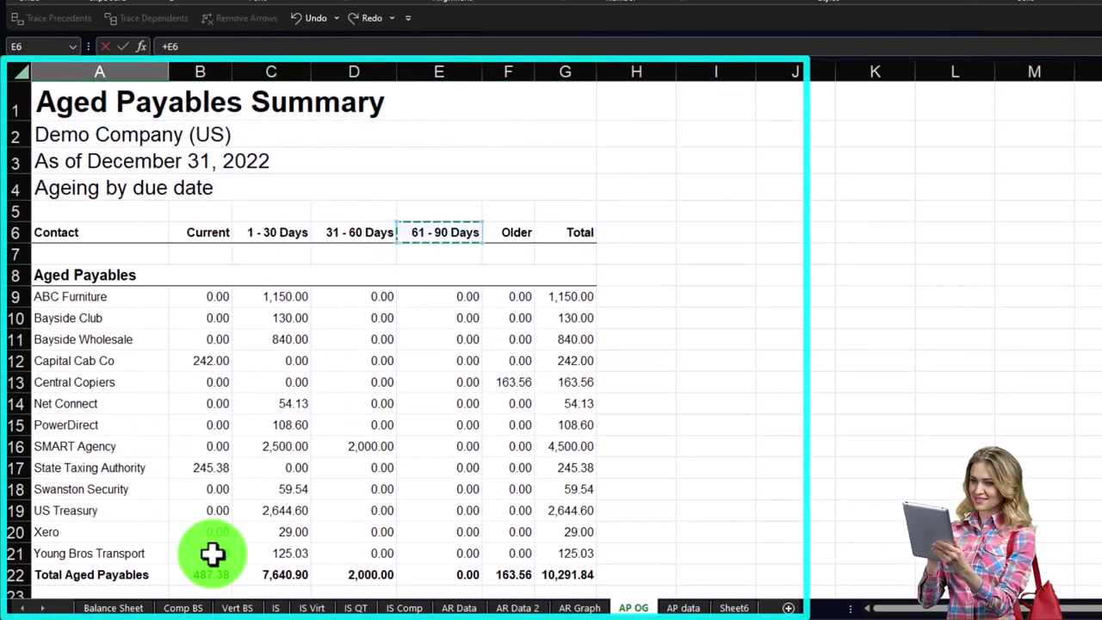
pyautogui.press('Return')
# Link cell A32 to the Older heading in F6
pyautogui.write('+')
pyautogui.press('Up')
pyautogui.press('Right')
pyautogui.press('Right')
pyautogui.press('Right')
pyautogui.press('Up')
pyautogui.press('Up')
pyautogui.press('Up')
pyautogui.press('Up')
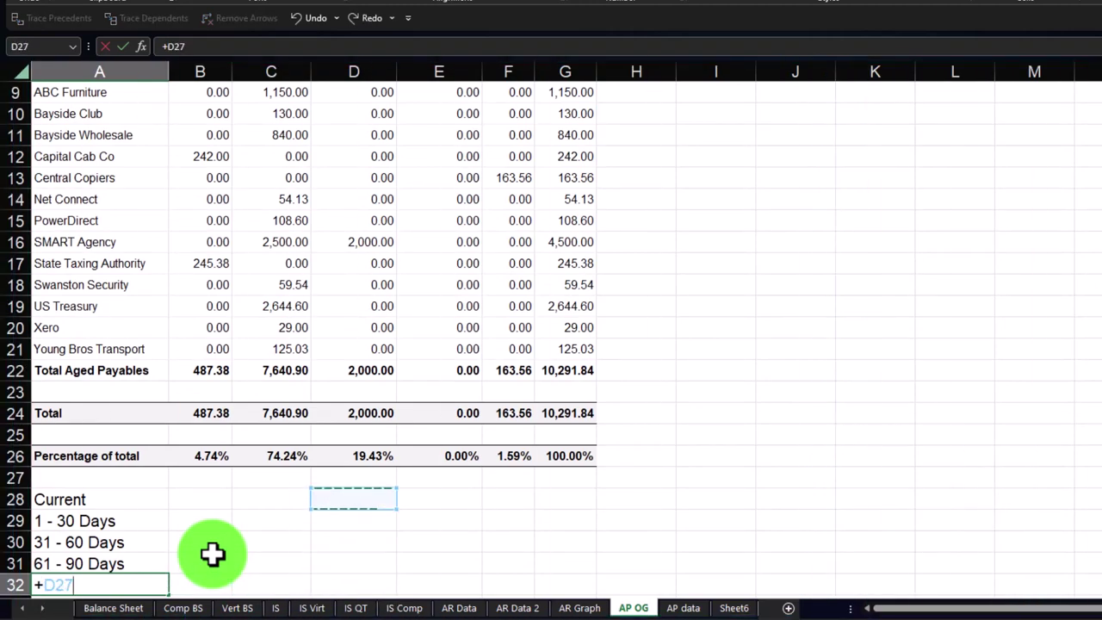
pyautogui.press('Up')
pyautogui.press('Up')
pyautogui.press('Up')
pyautogui.press('Up')
pyautogui.press('Up')
pyautogui.press('Up')
pyautogui.press('Up')
pyautogui.press('Right')
pyautogui.press('Right')
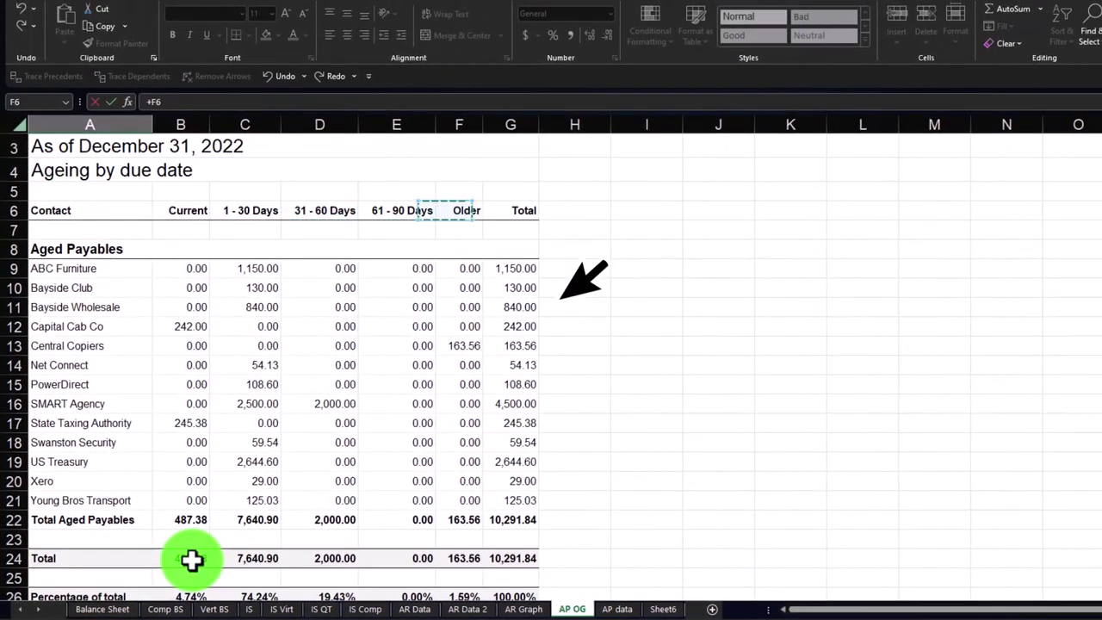
pyautogui.press('Return')
# Link cell B28 to the Current column's Total Aged Payables amount in B22
pyautogui.click(191, 560)
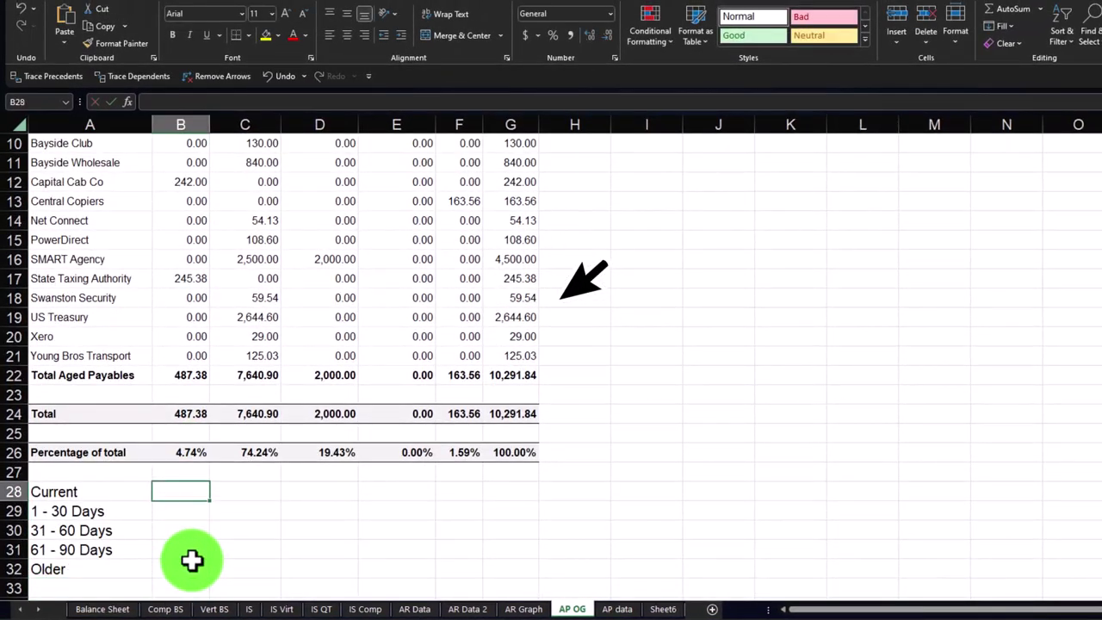
pyautogui.press('Up')
pyautogui.press('Up')
pyautogui.press('Up')
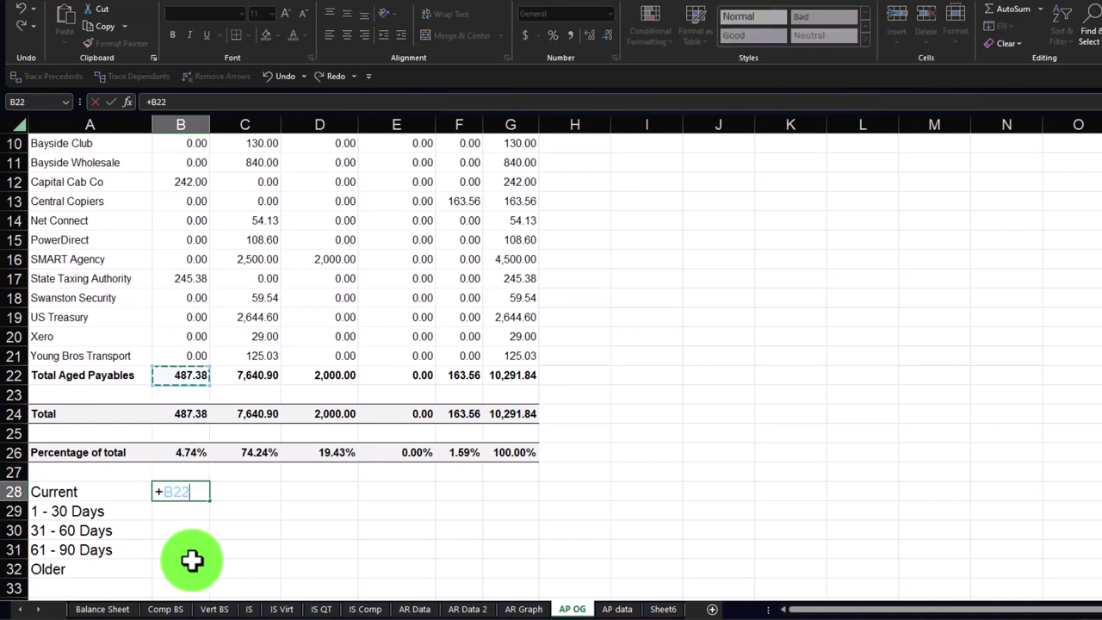
pyautogui.press('Return')
# Link cell B29 to the 1 - 30 Days column's Total Aged Payables amount in C22
pyautogui.write('+')
pyautogui.press('Up')
pyautogui.press('Up')
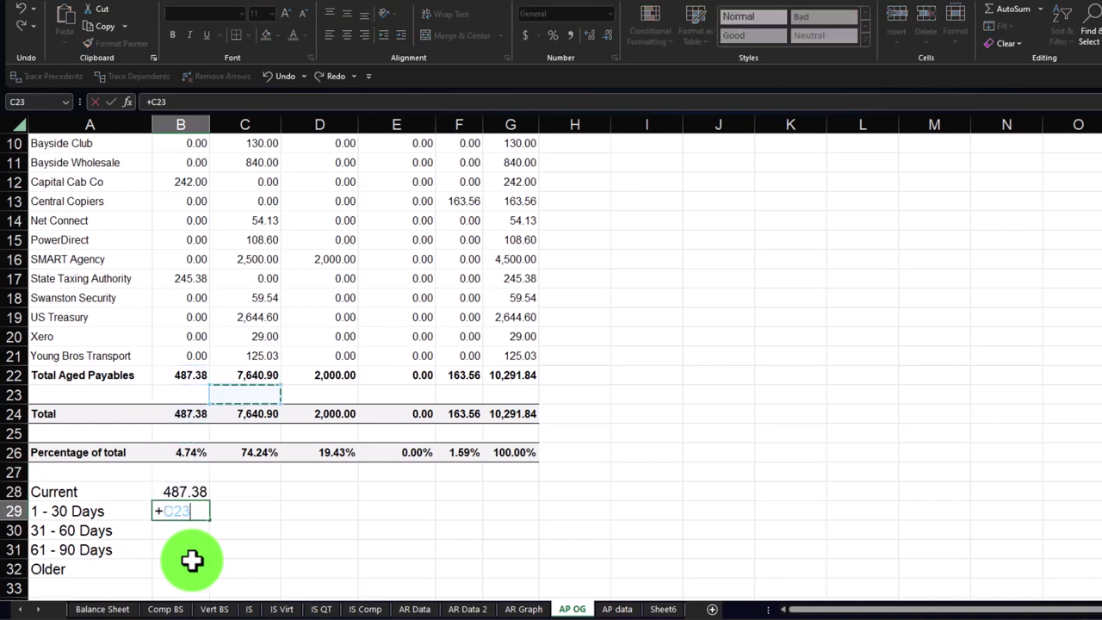
# Link cell B30 to the 31 - 60 Days column's Total Aged Payables amount
pyautogui.write('+')
pyautogui.press('Up')
pyautogui.press('Up')
pyautogui.press('Right')
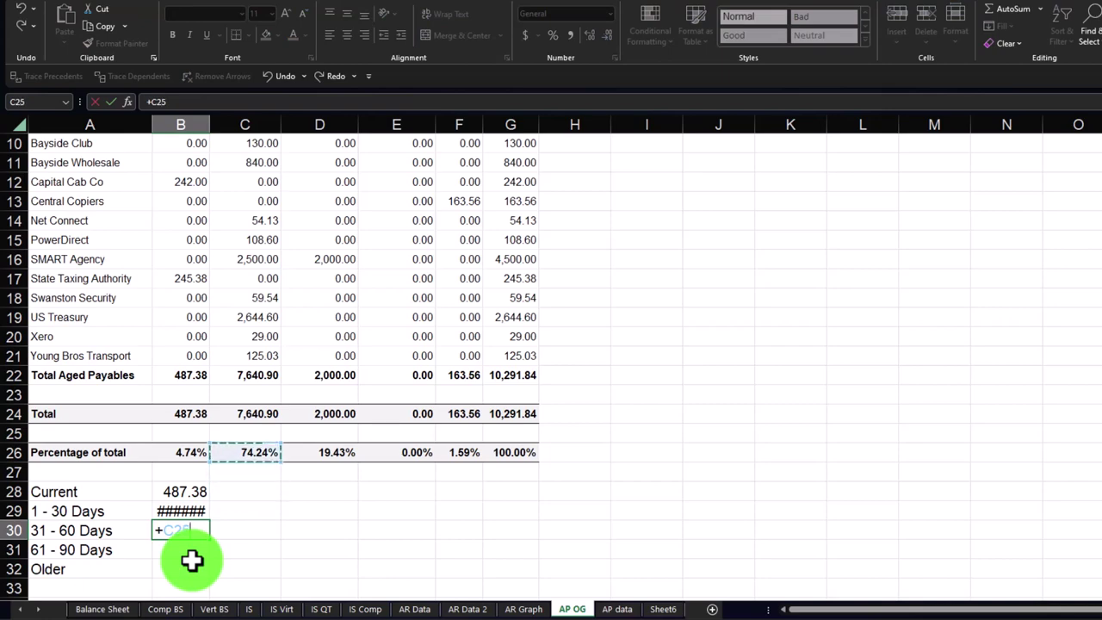
pyautogui.press('Return')
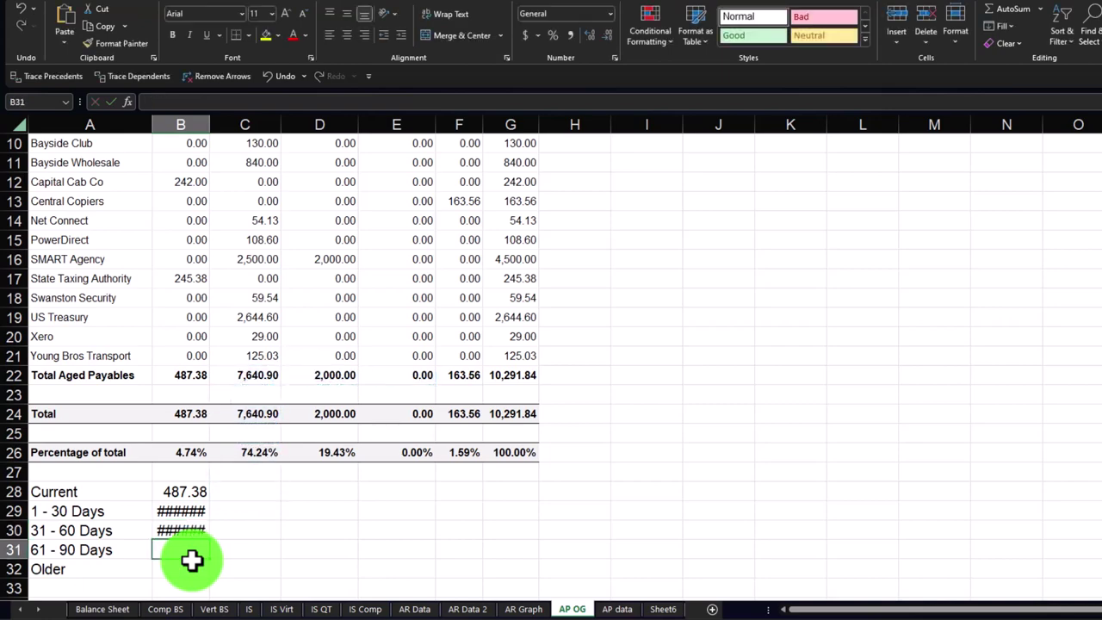
# Link cell B31 to the 61 - 90 Days column's Total Aged Payables amount
pyautogui.write('+')
pyautogui.press('Right')
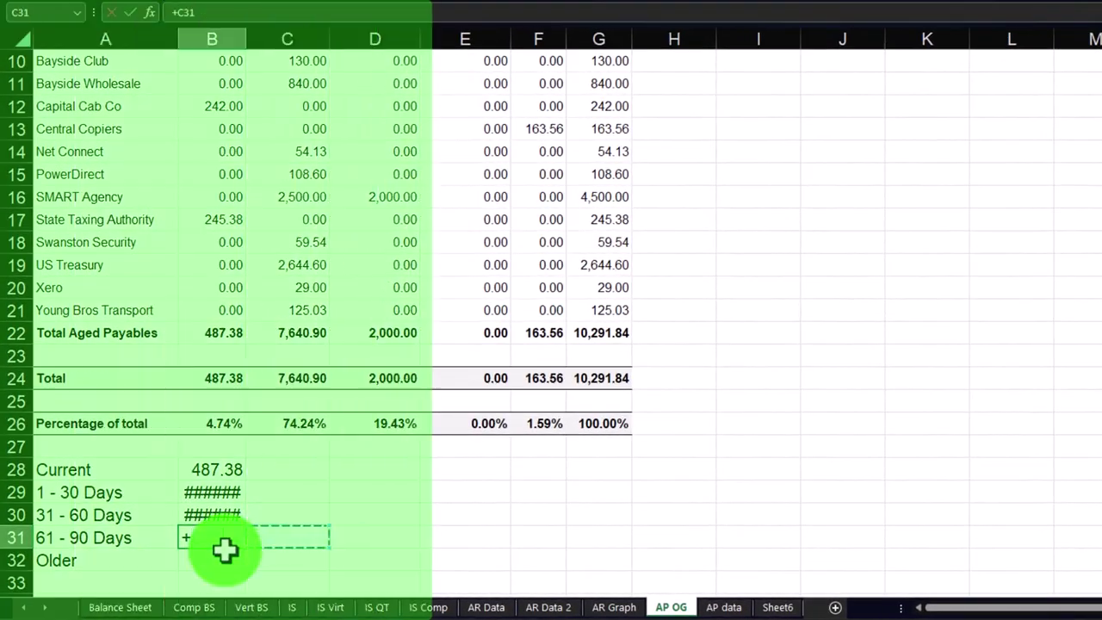
pyautogui.press('Right')
pyautogui.press('Right')
pyautogui.press('Right')
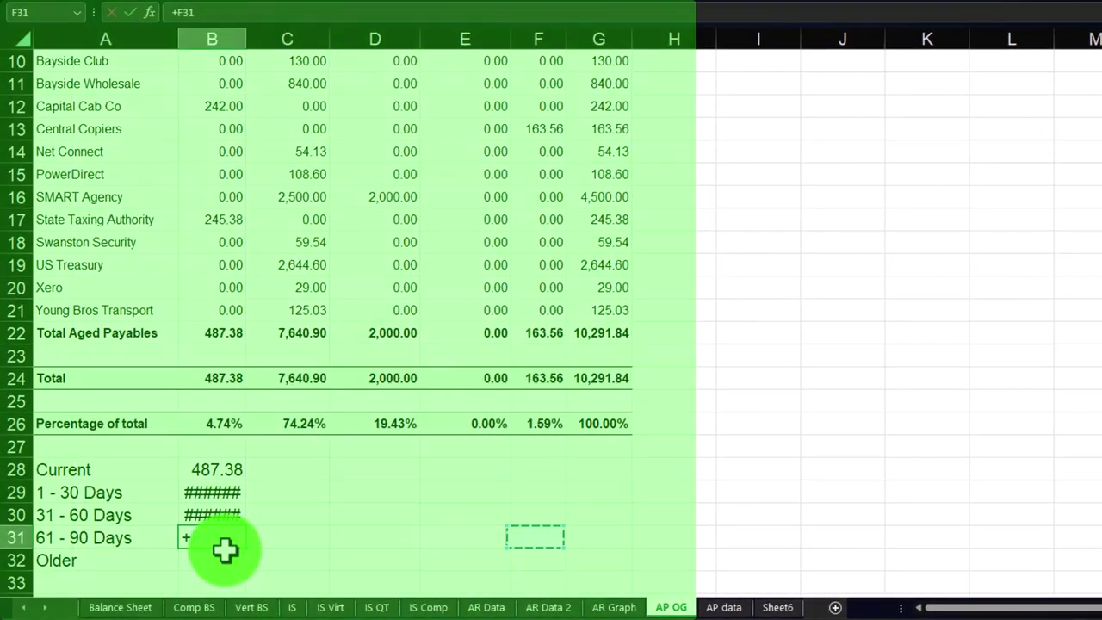
pyautogui.press('Up')
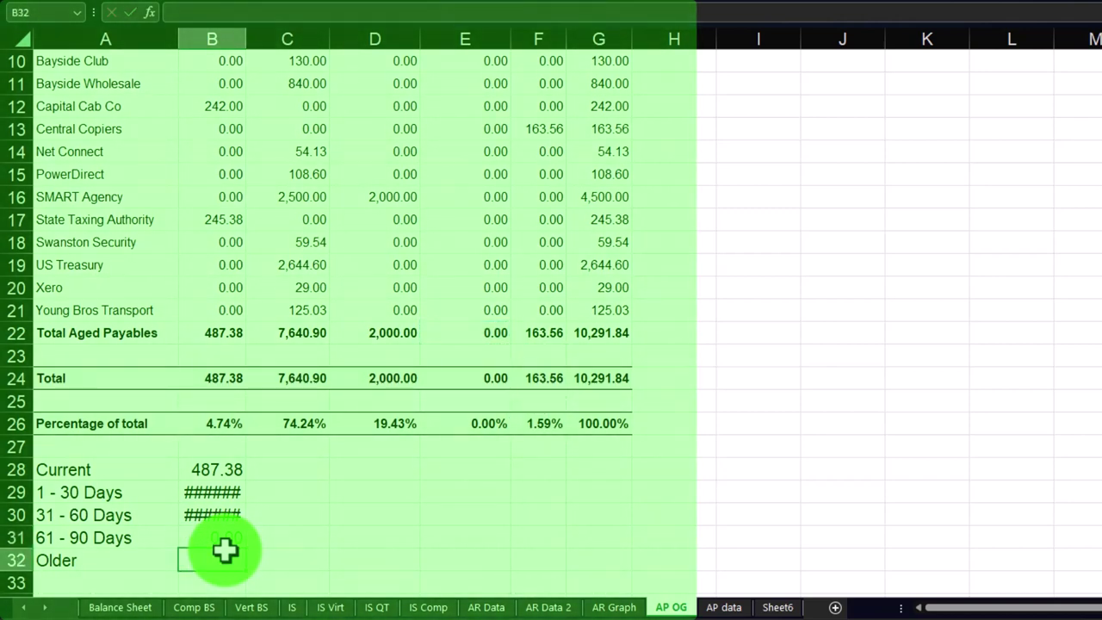
# AutoFit column B's width so the amounts in the ageing summary fit their cells
pyautogui.scroll(3, 389, 517)
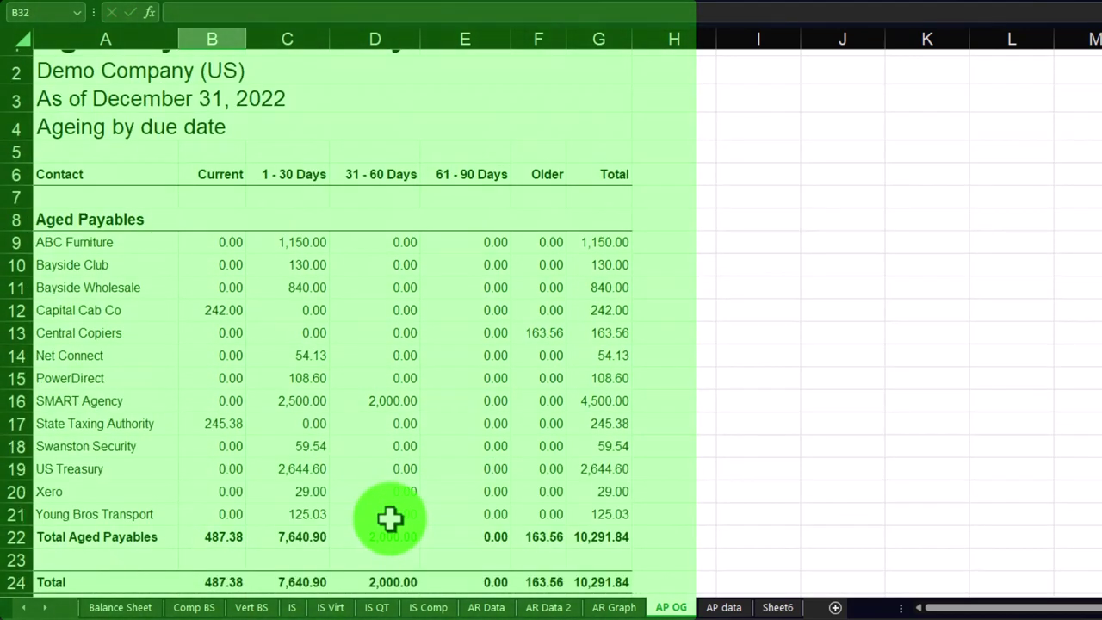
pyautogui.scroll(-3, 389, 516)
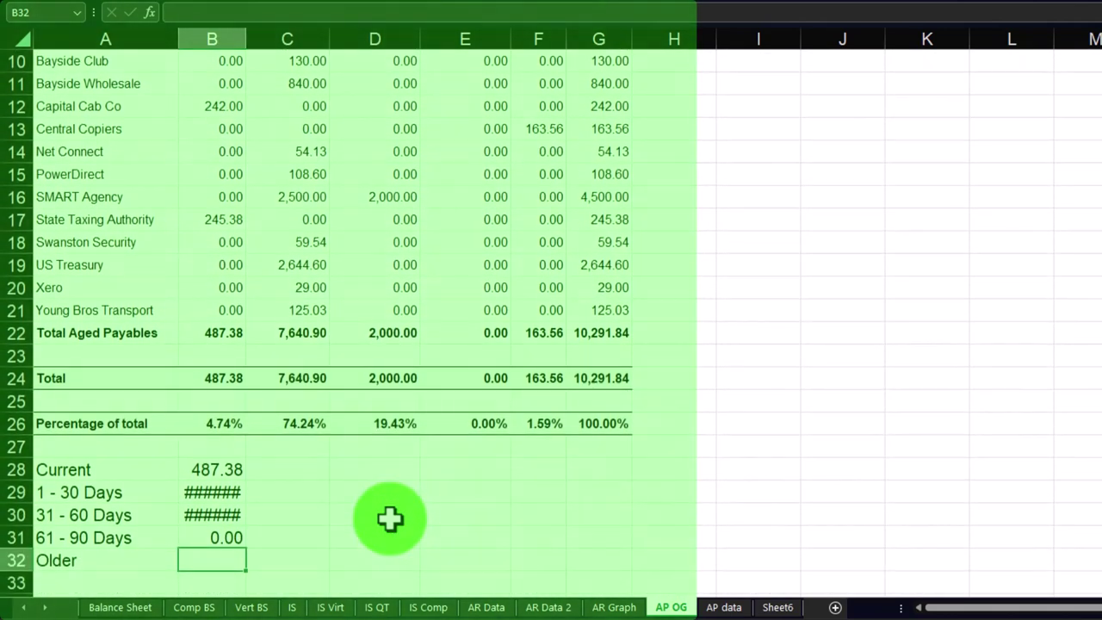
pyautogui.click(226, 469)
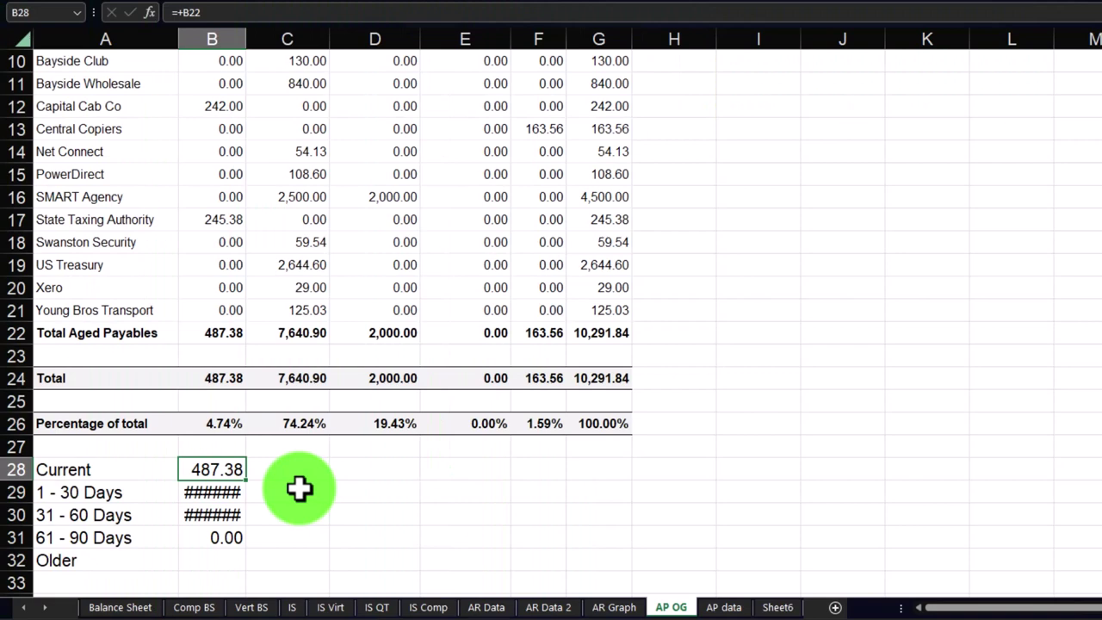
pyautogui.hotkey('alt', 'h')
pyautogui.press('o')
pyautogui.press('i')
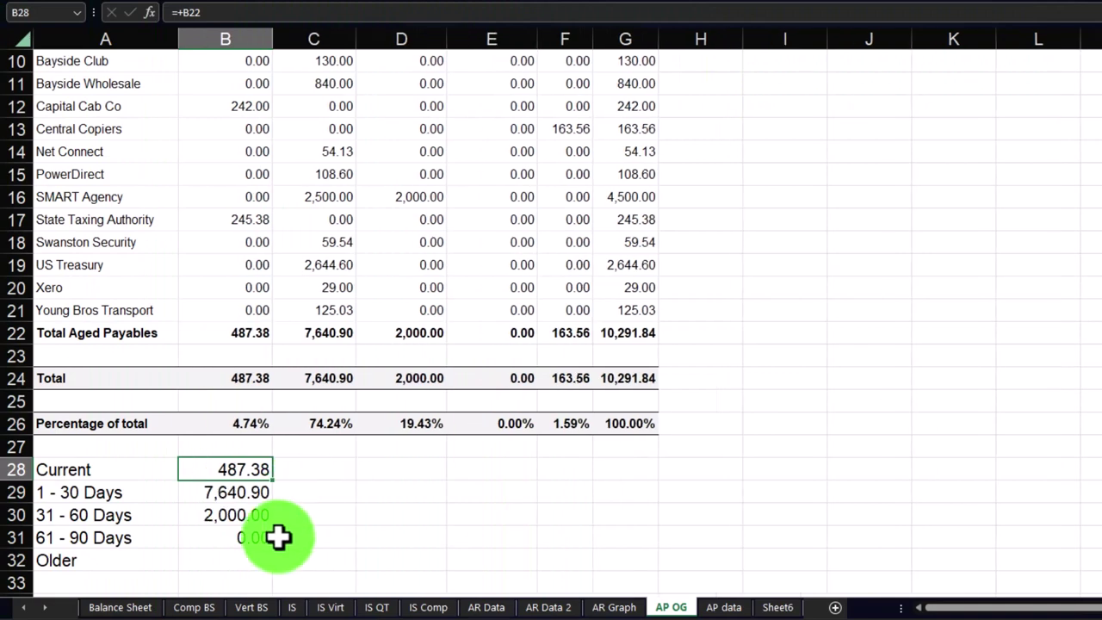
# Link cell B32 to the Older column's total payables amount
pyautogui.click(213, 559)
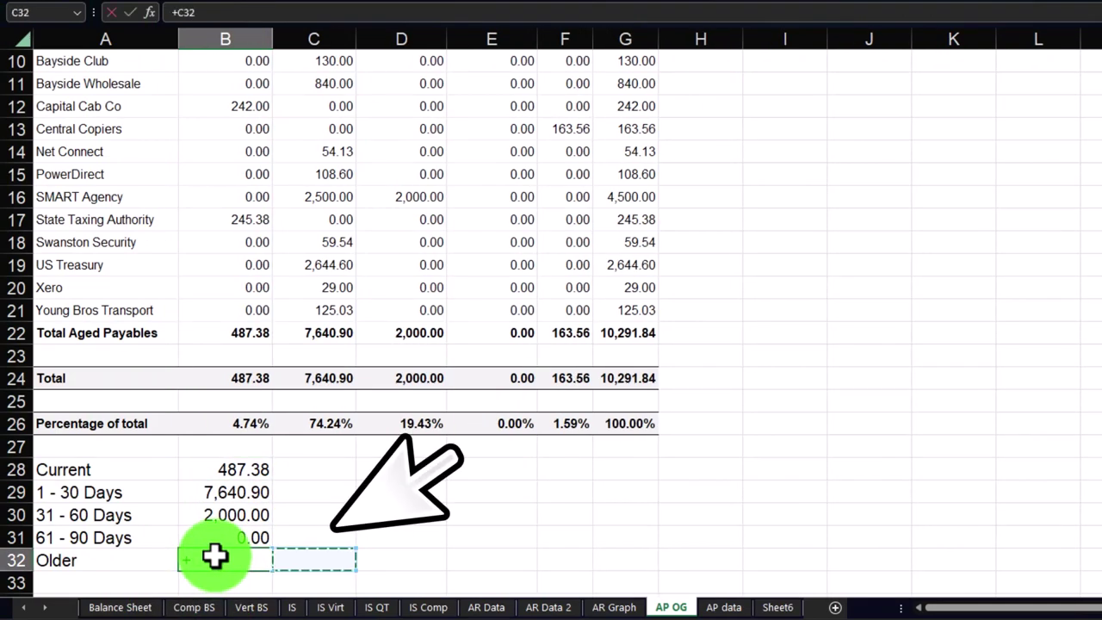
pyautogui.press('Up')
pyautogui.press('Up')
pyautogui.press('Up')
pyautogui.press('Up')
pyautogui.press('Up')
pyautogui.press('Up')
pyautogui.press('Up')
pyautogui.press('Up')
pyautogui.press('Right')
pyautogui.press('Right')
pyautogui.press('Right')
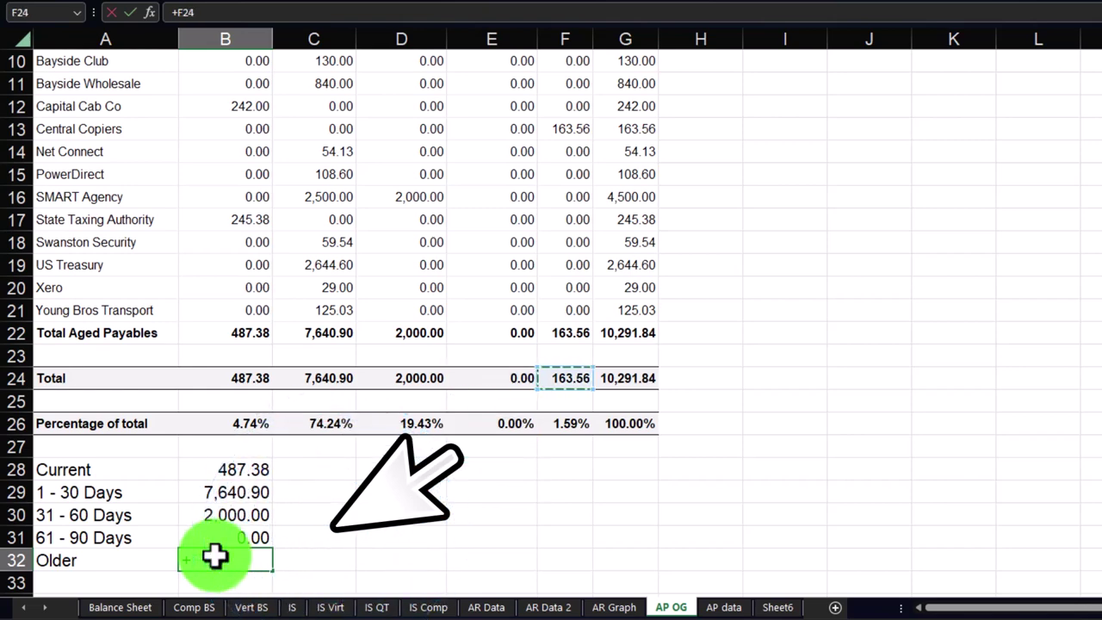
# Insert a 2-D clustered column chart from the ageing summary A28:B32 and place it beside the data, over columns I to O
pyautogui.scroll(-1, 272, 513)
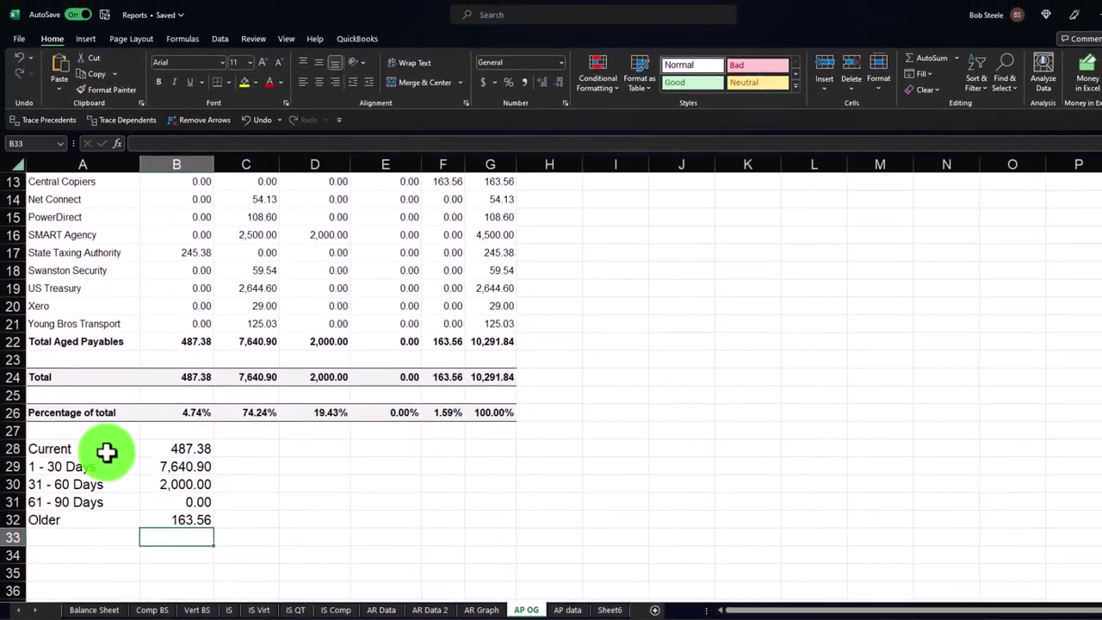
pyautogui.moveTo(138, 404); pyautogui.dragTo(208, 450)
pyautogui.moveTo(164, 486); pyautogui.dragTo(167, 515)
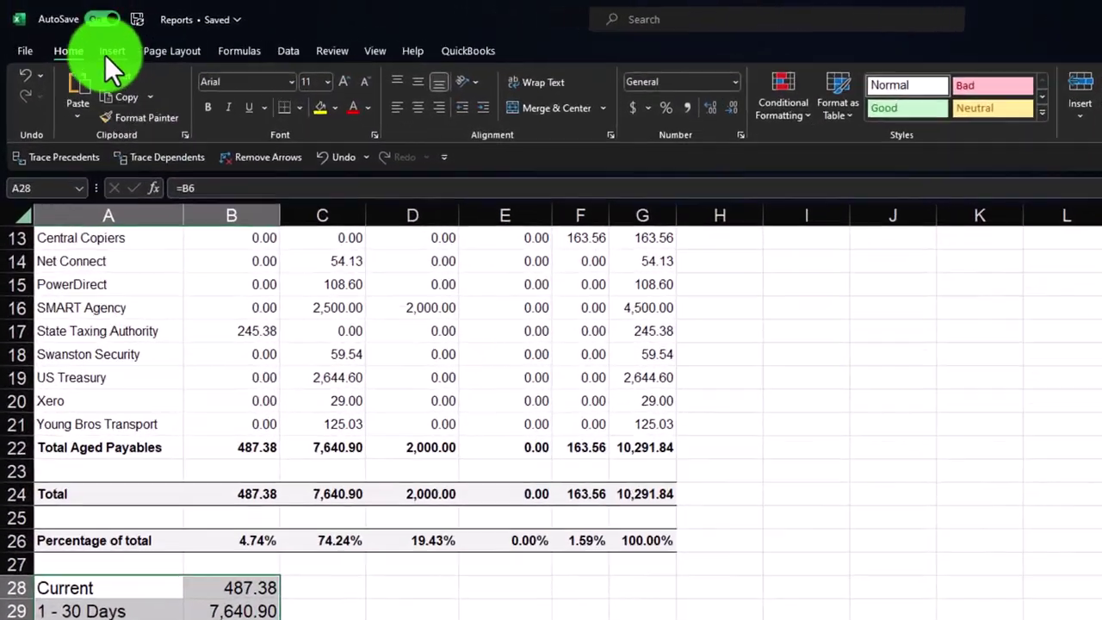
pyautogui.click(86, 38)
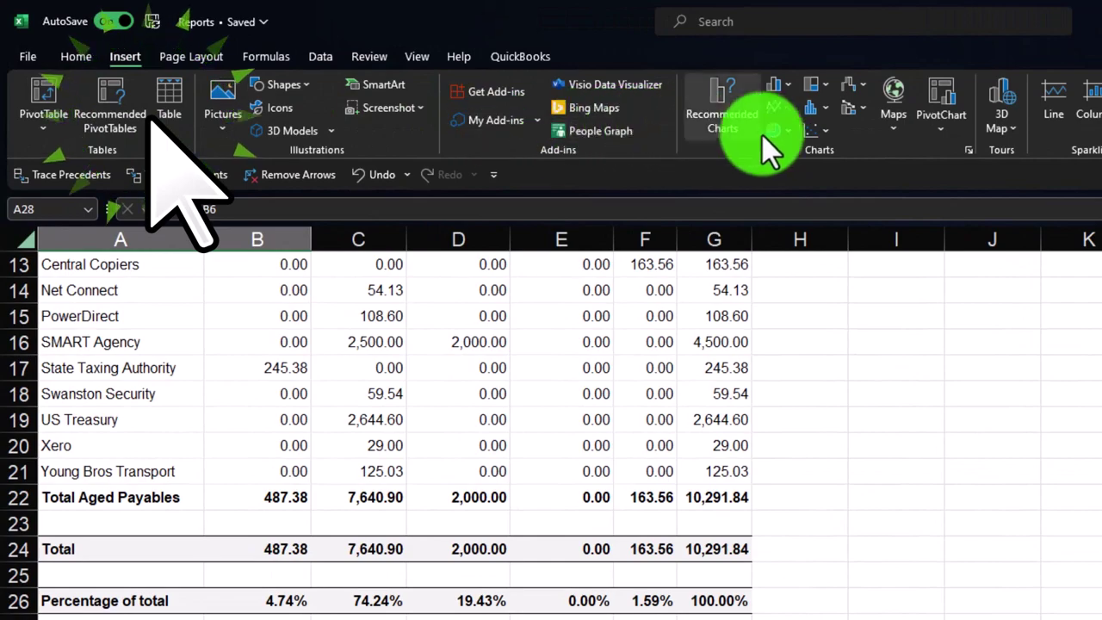
pyautogui.click(774, 83)
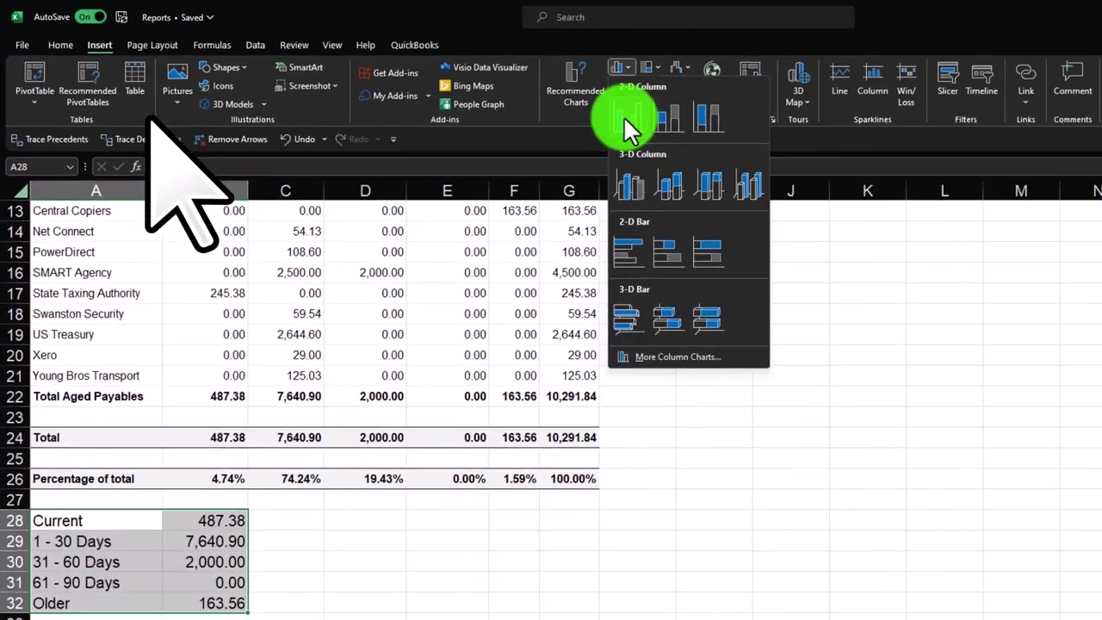
pyautogui.click(785, 146)
pyautogui.moveTo(430, 266); pyautogui.dragTo(637, 230)
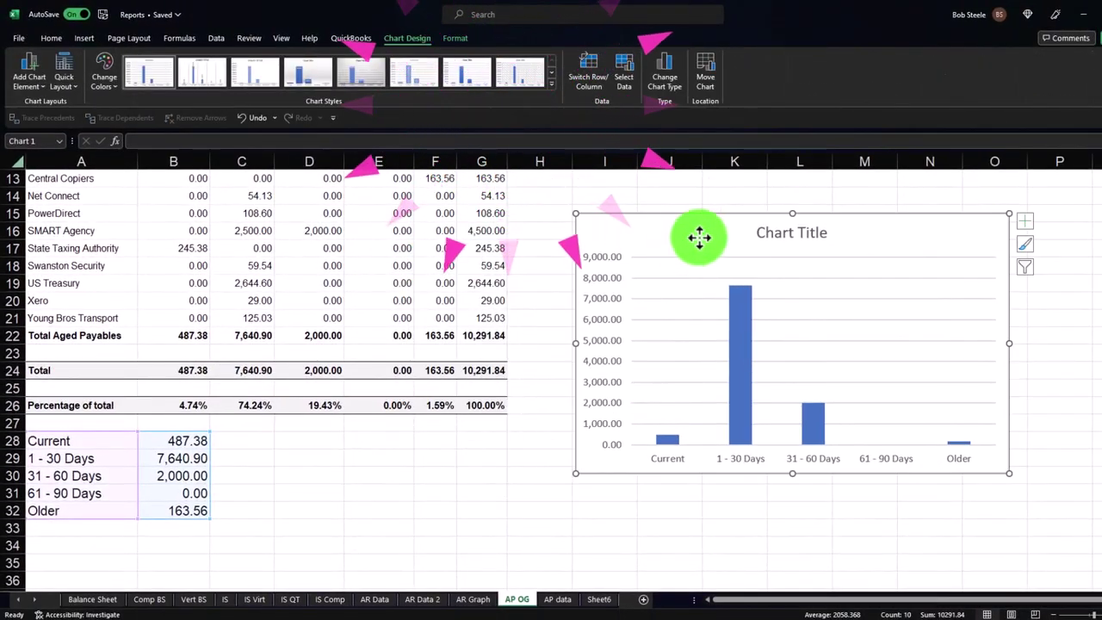
# Delete the column chart's title and shift the chart slightly up and closer to the payables table
pyautogui.click(760, 230)
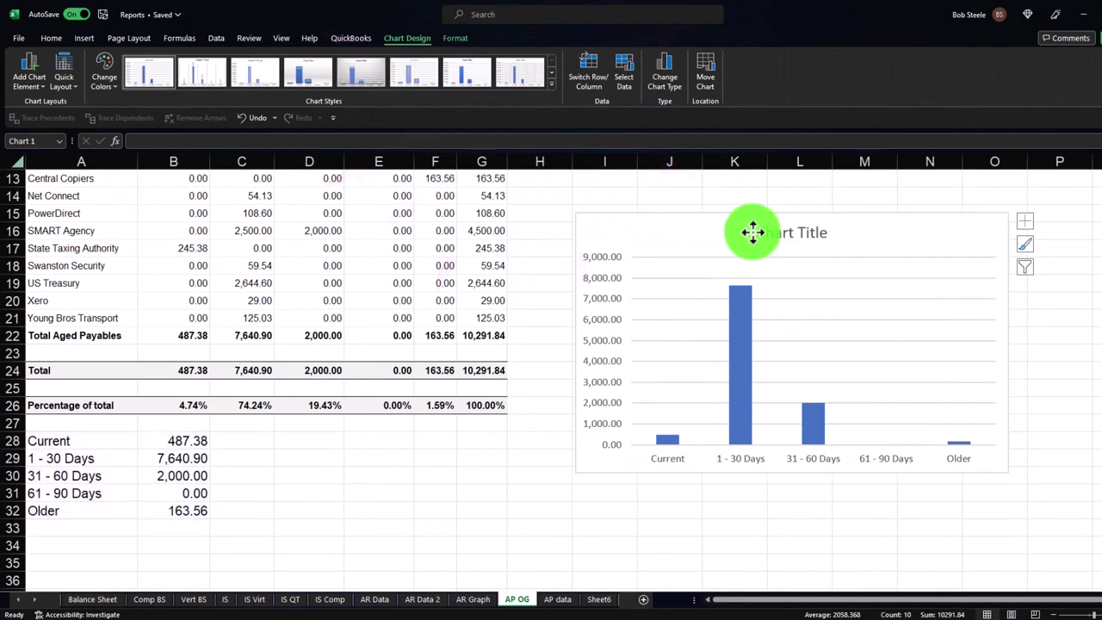
pyautogui.press('Delete')
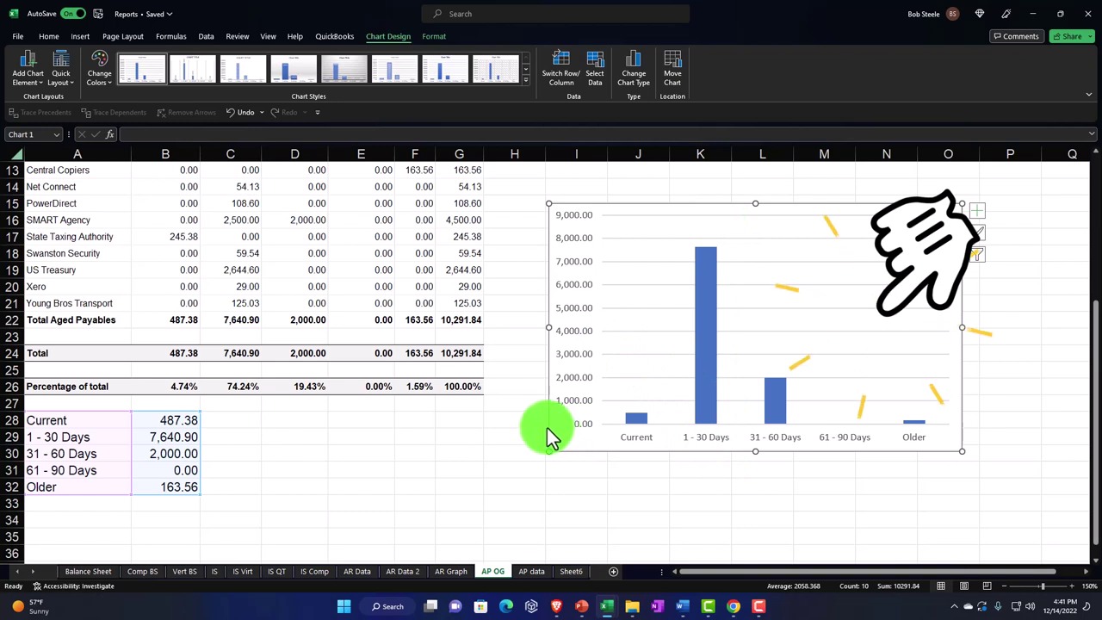
pyautogui.moveTo(551, 435); pyautogui.dragTo(506, 403)
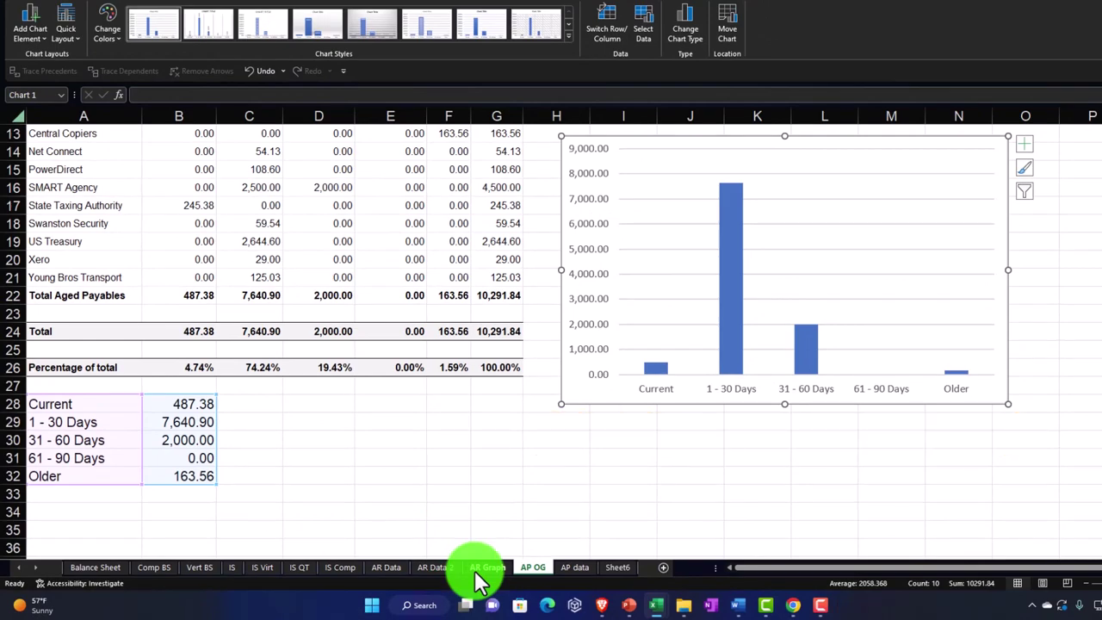
# Rename Sheet6, the worksheet holding the pie chart, as AP Graph
pyautogui.click(521, 568)
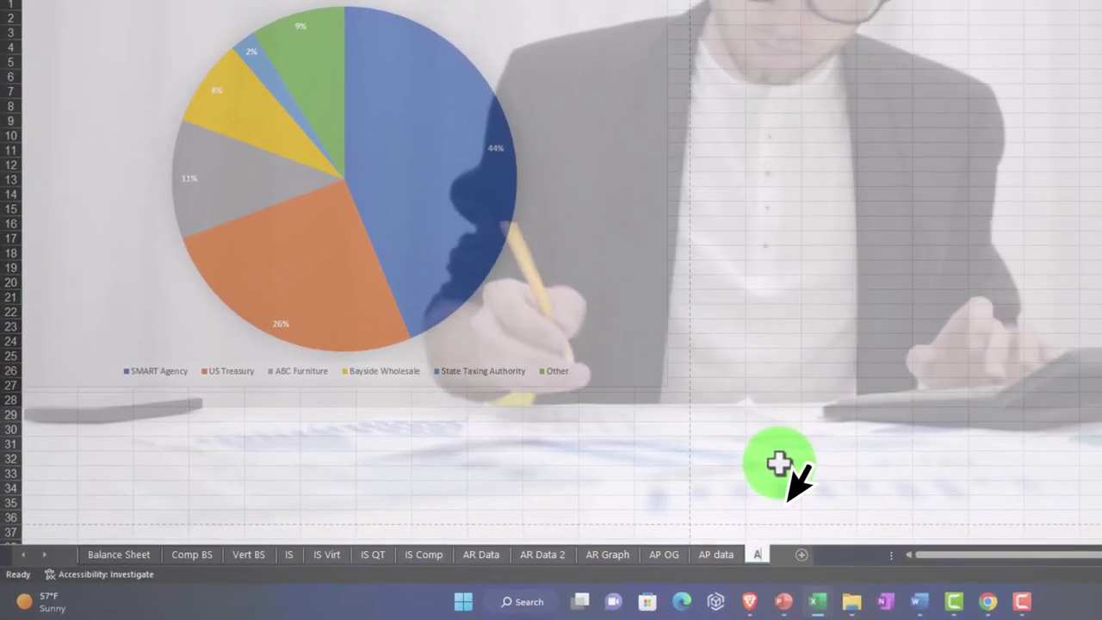
pyautogui.write('P Graph')
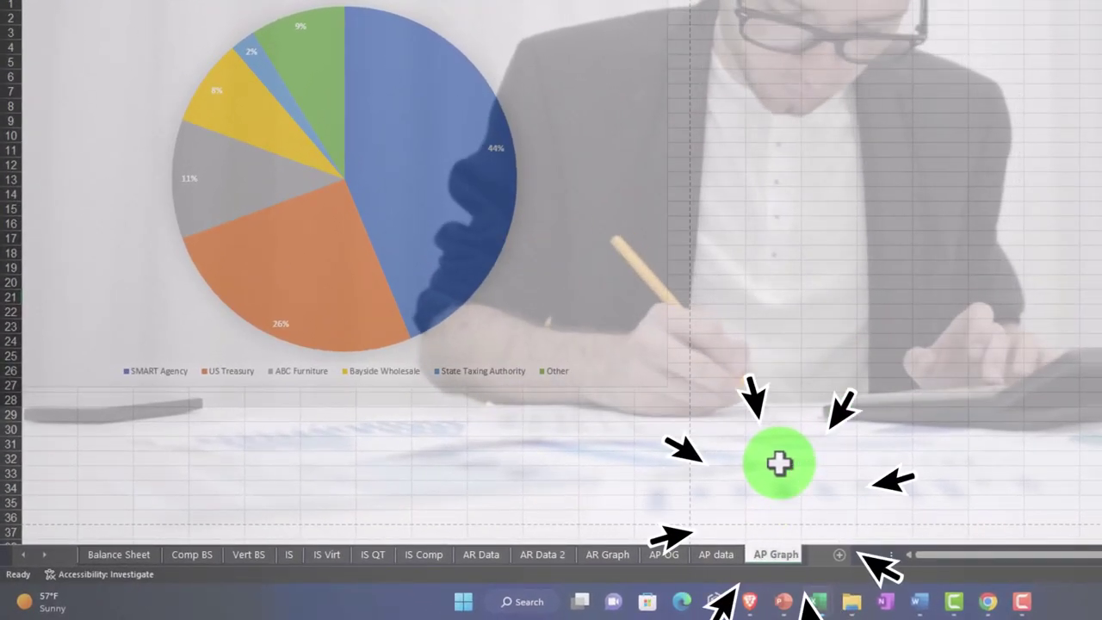
pyautogui.click(779, 463)
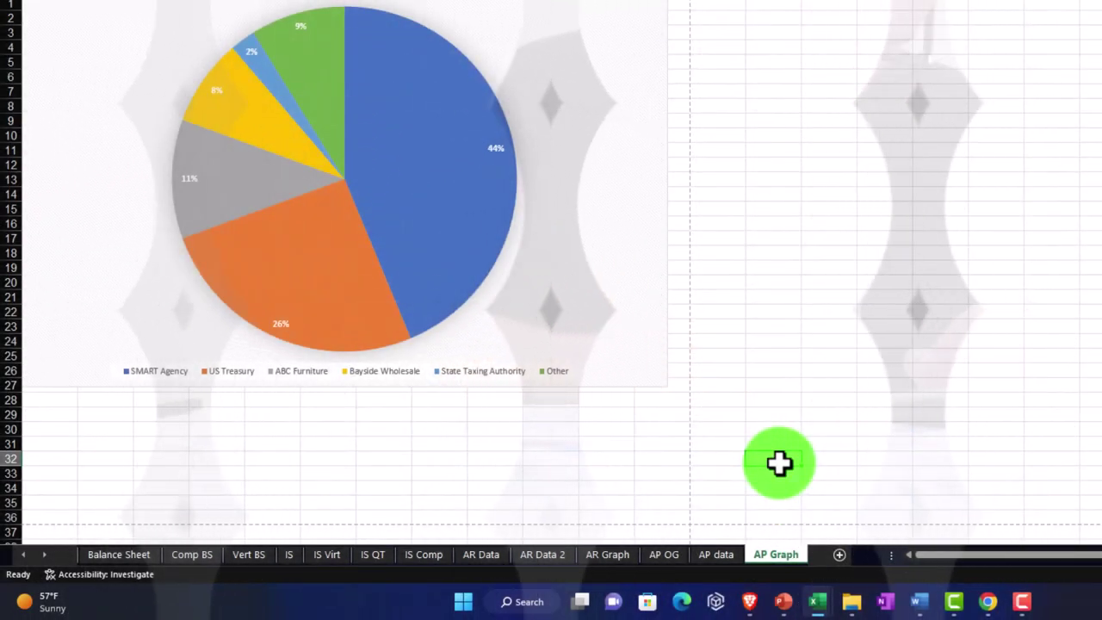